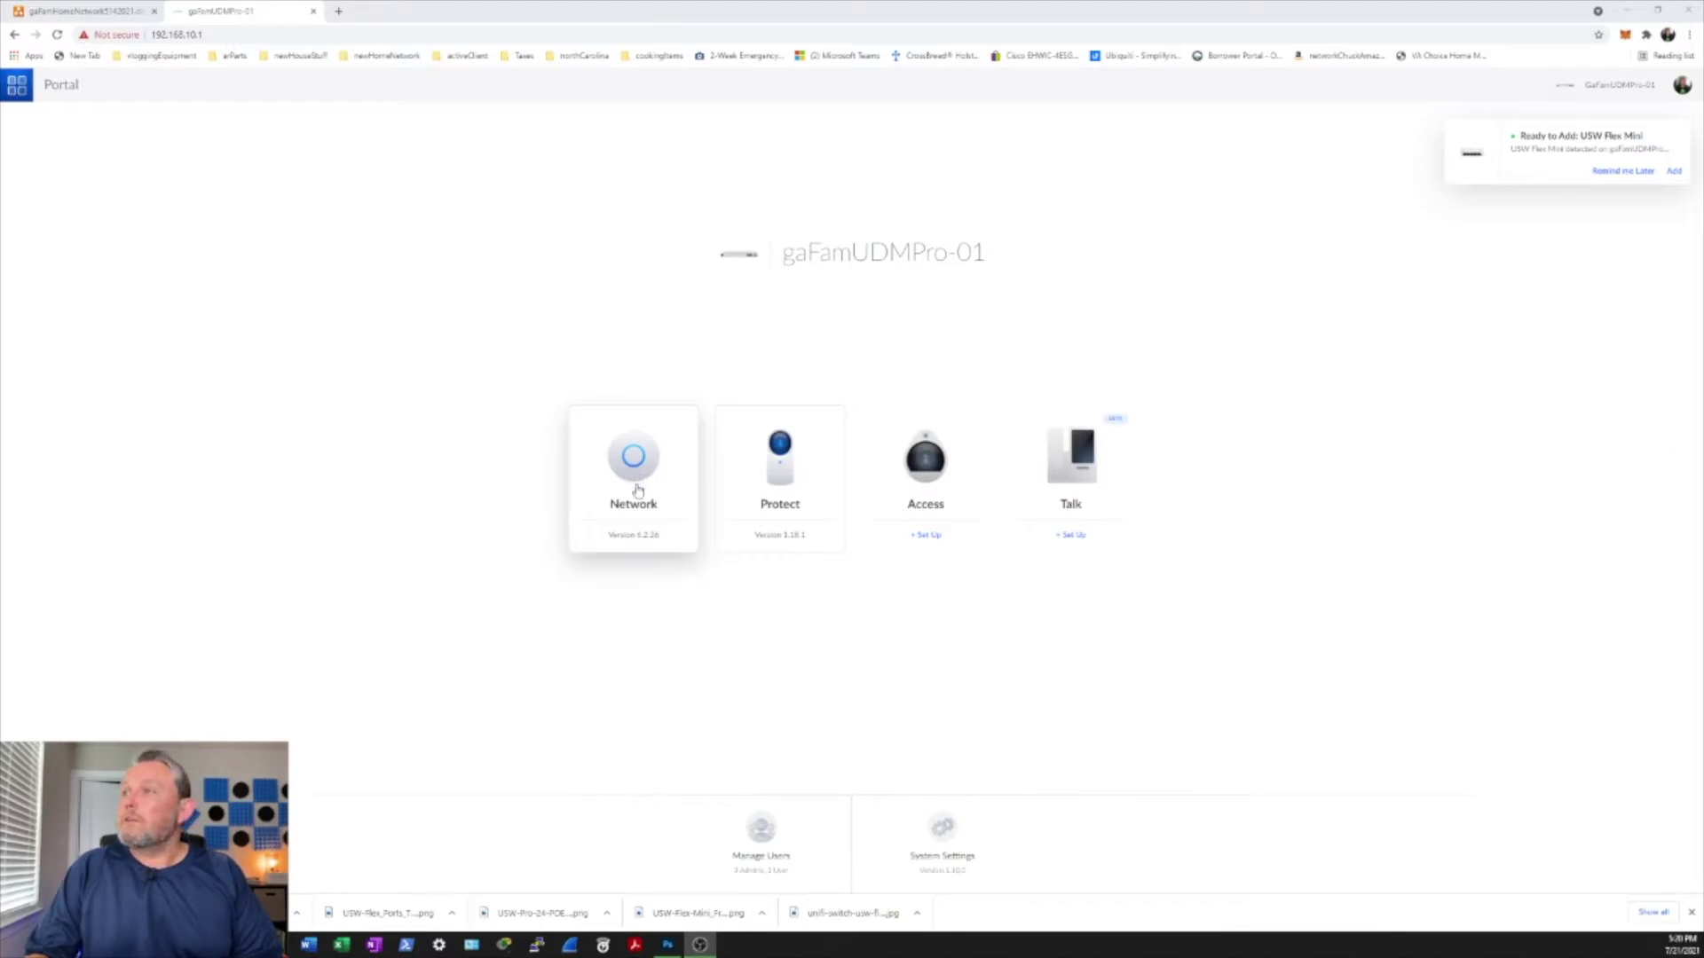
# Step: Open the Network app and list its UniFi devices, including the new USW-Flex-Mini
pyautogui.click(637, 490)
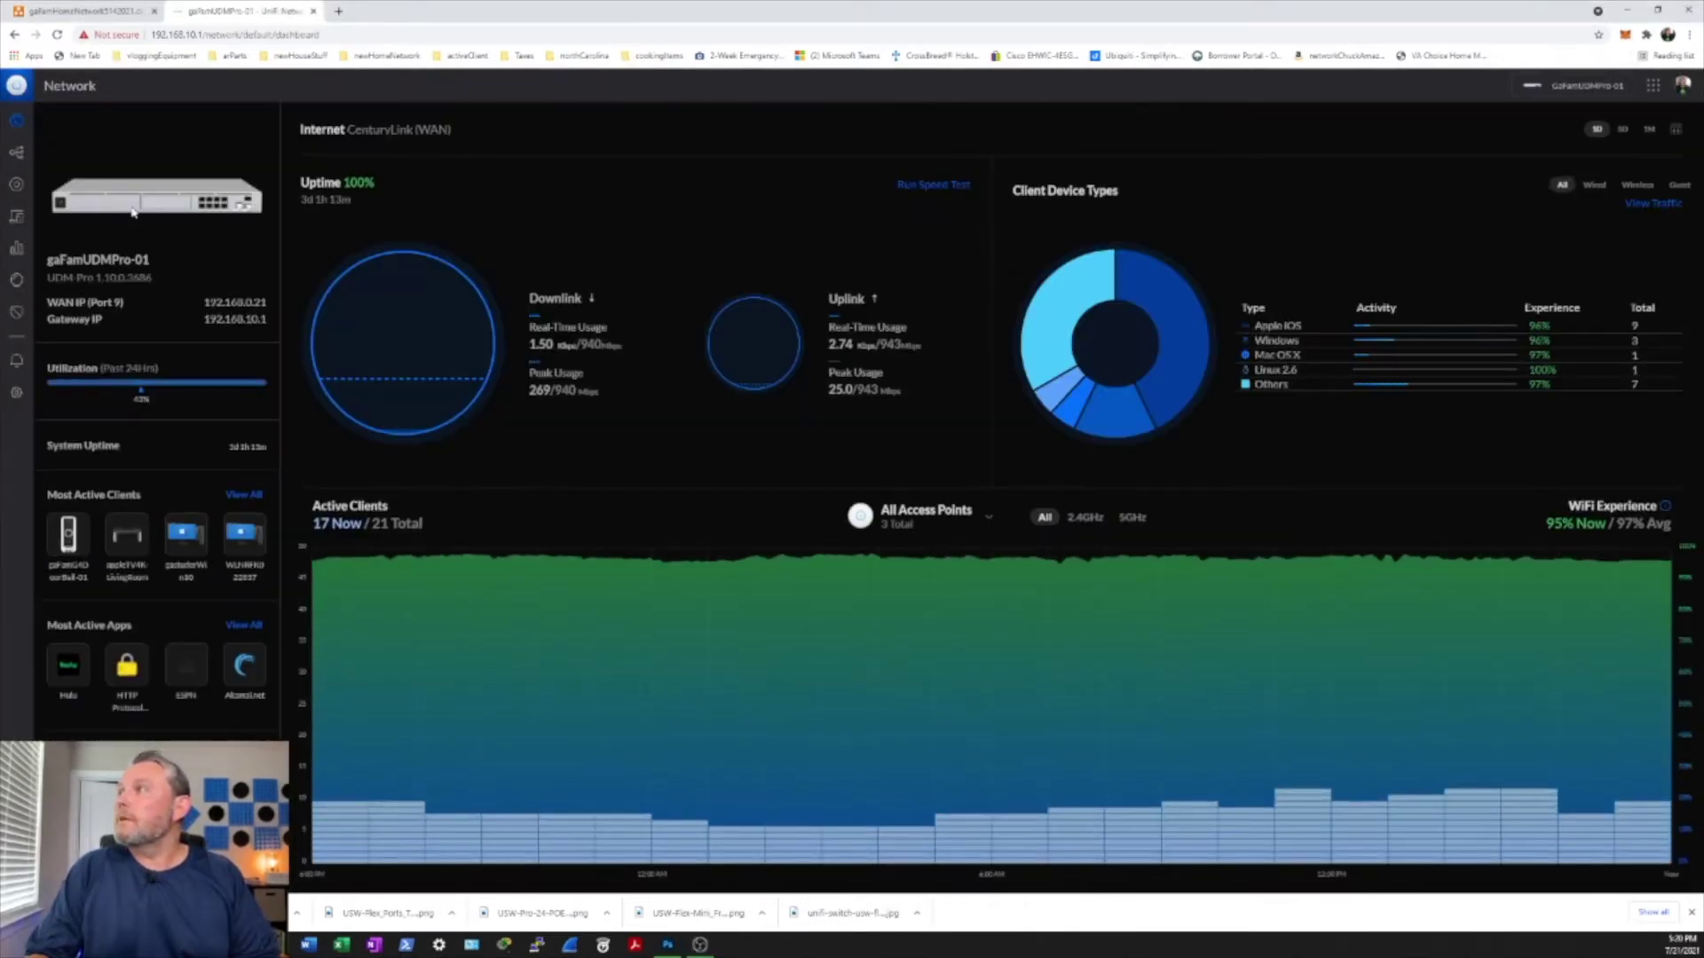
pyautogui.click(15, 187)
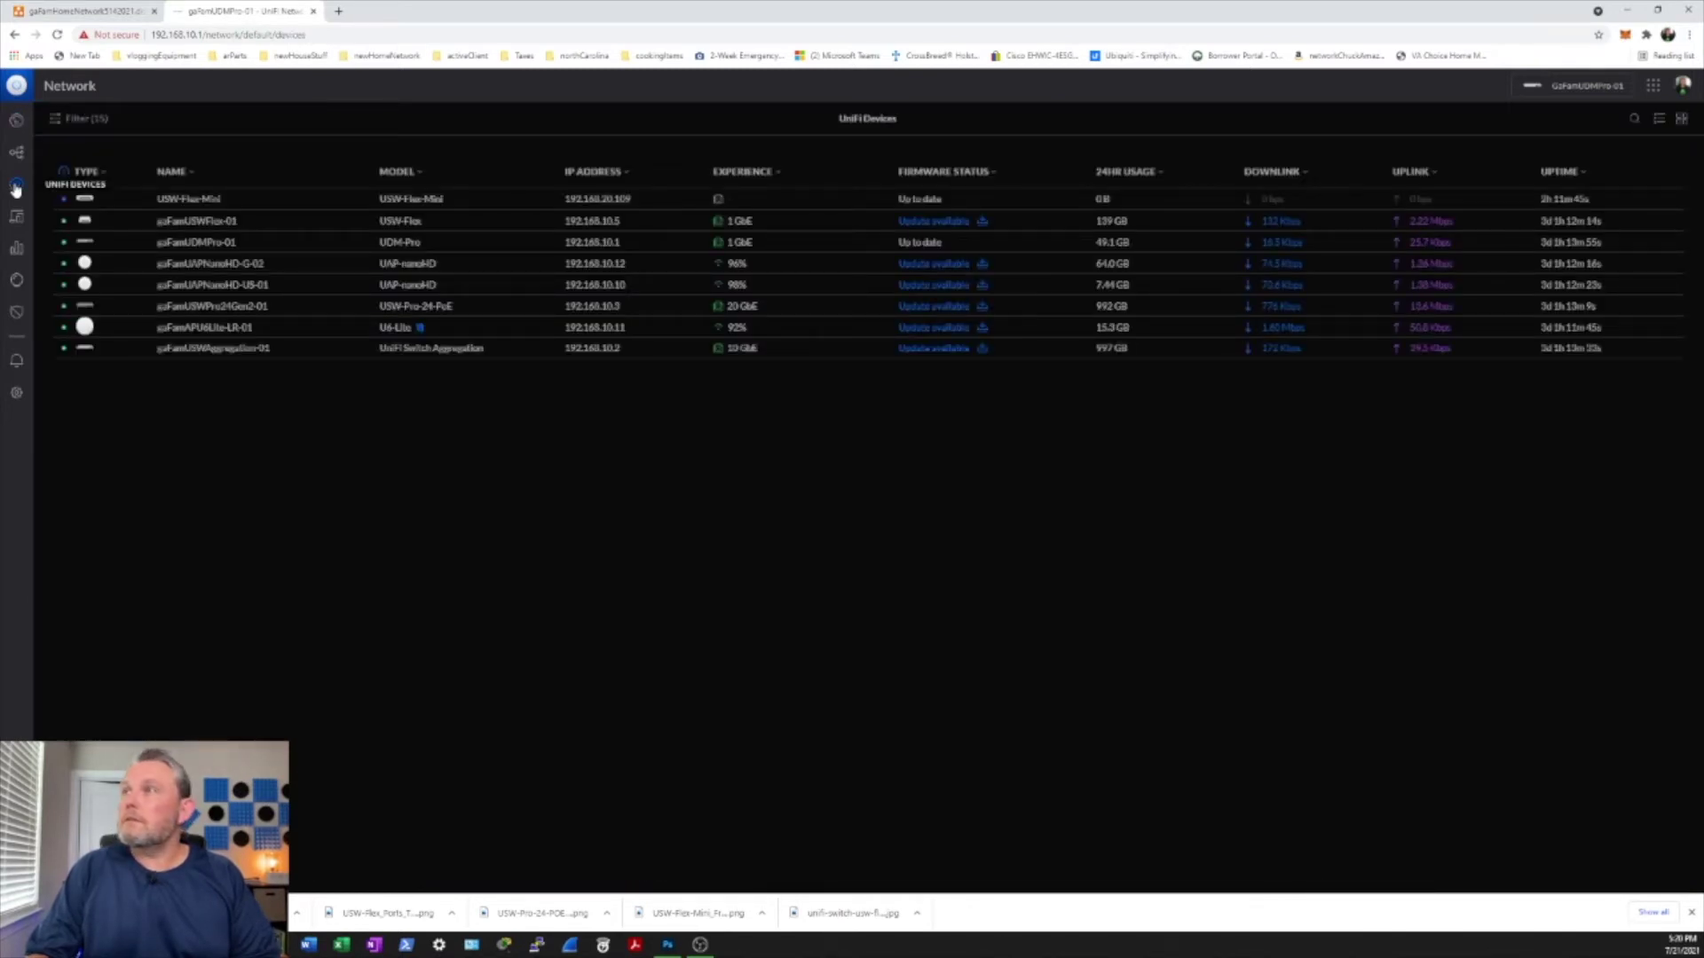
# Step: Adopt the USW-Flex-Mini from the card view, then reopen its overview panel
pyautogui.click(1681, 120)
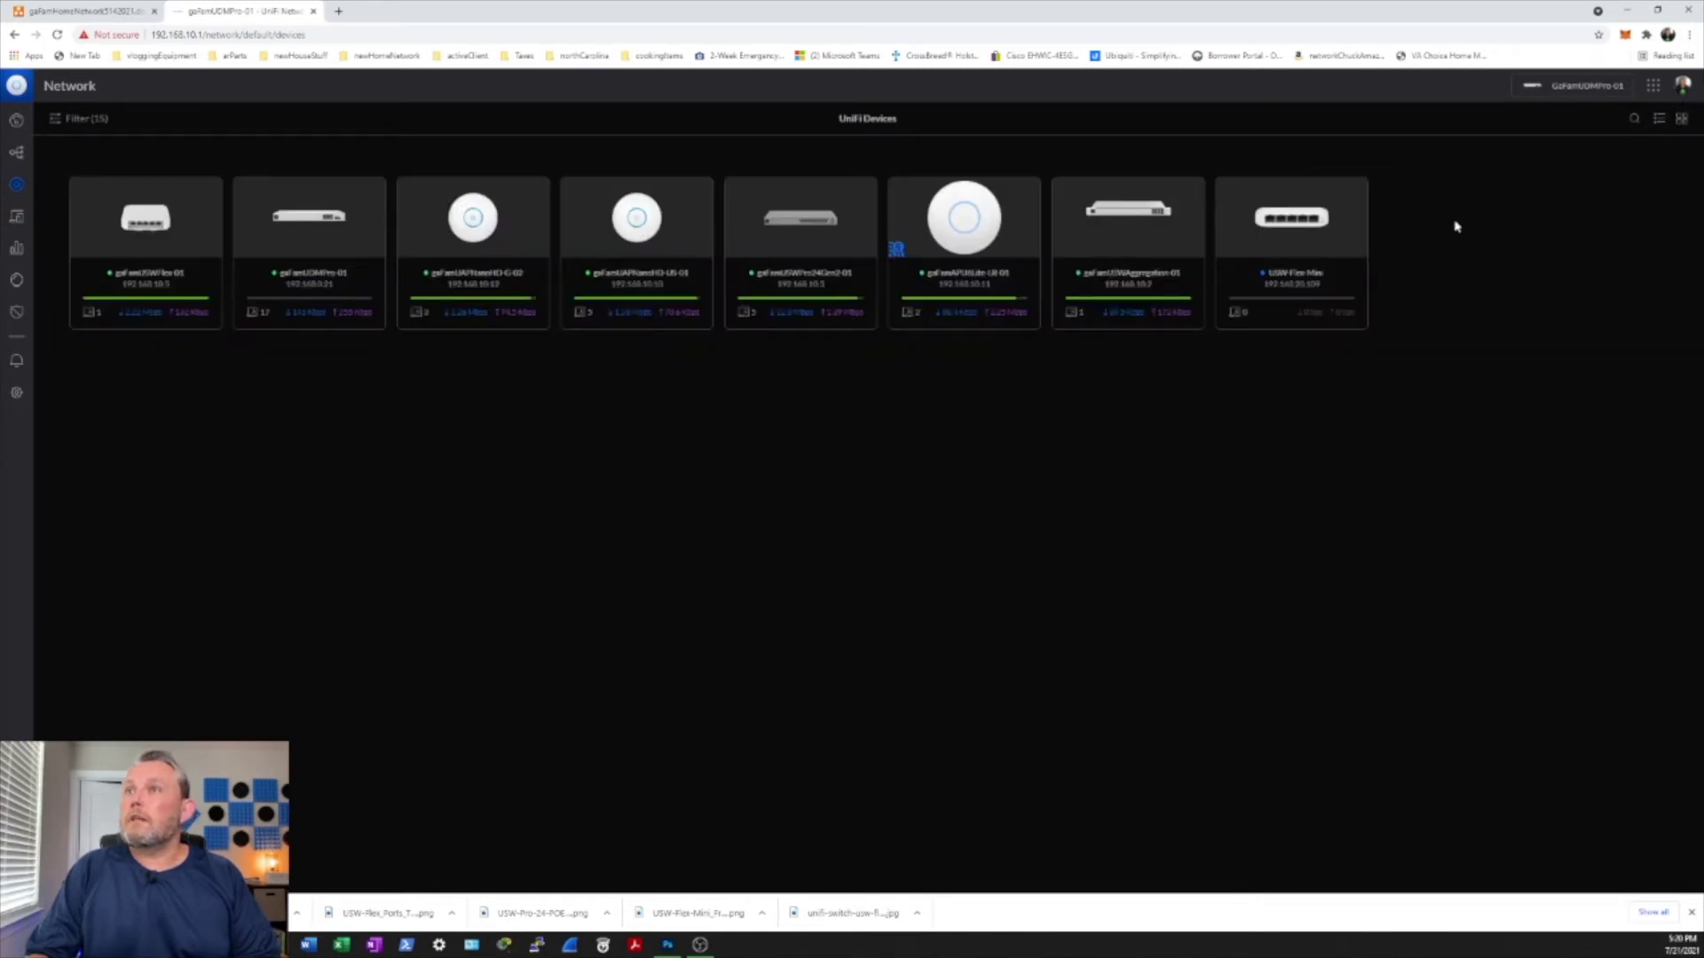
pyautogui.click(1293, 243)
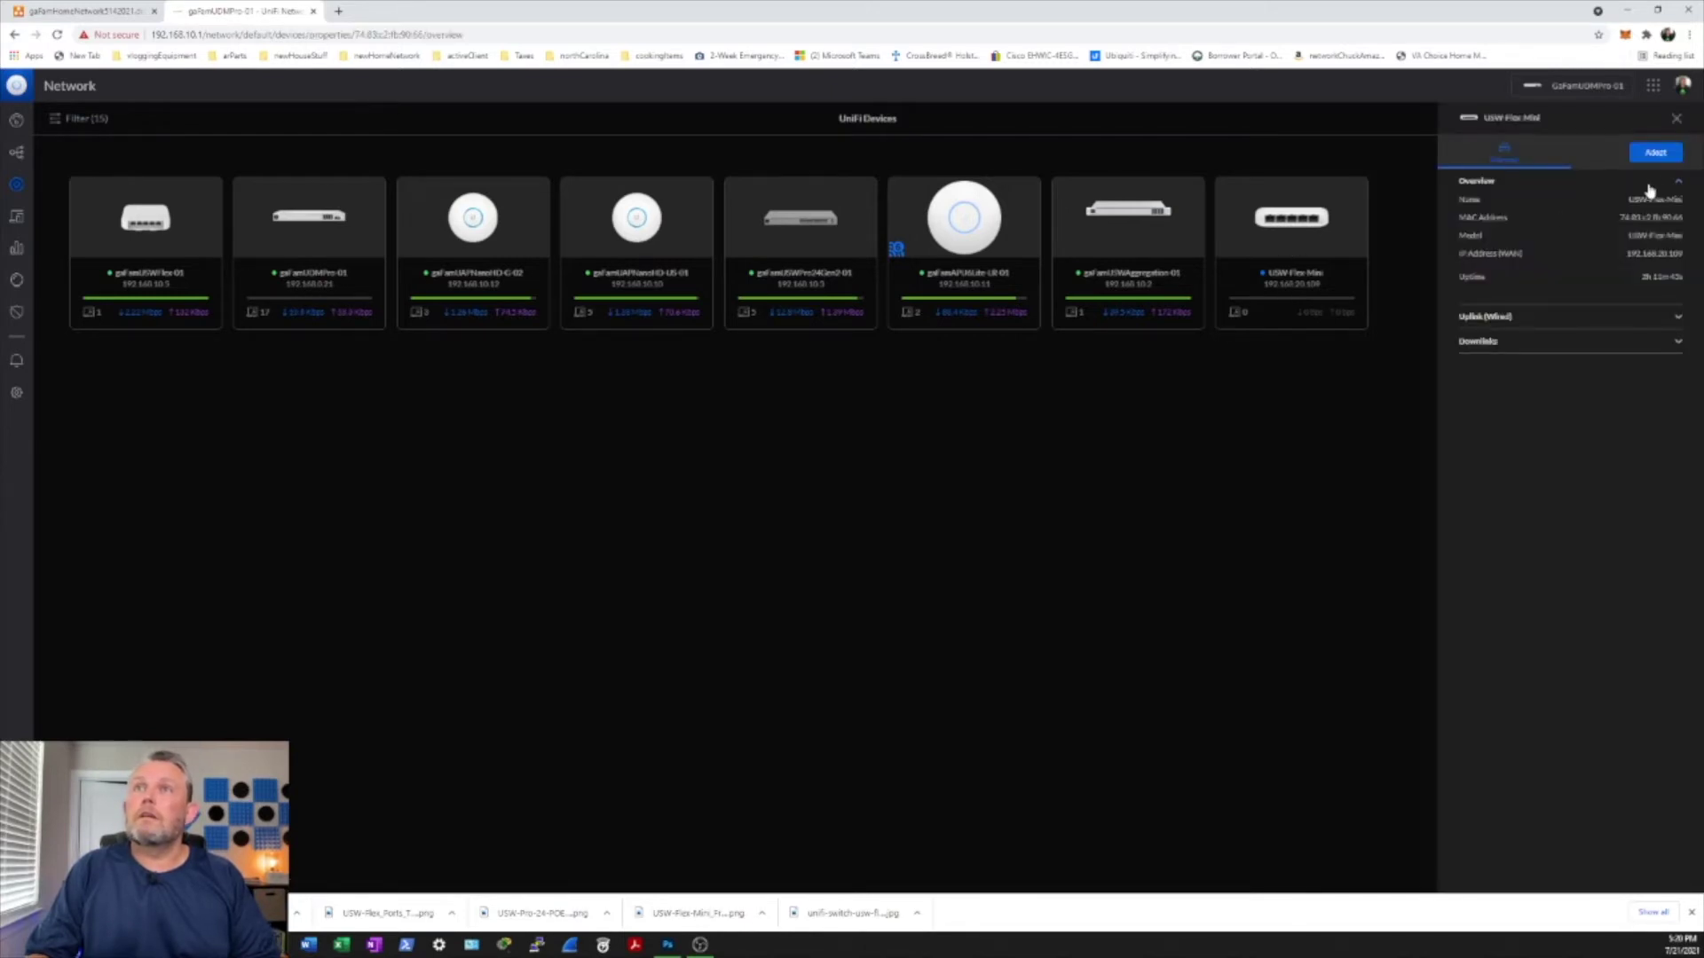
pyautogui.click(1661, 160)
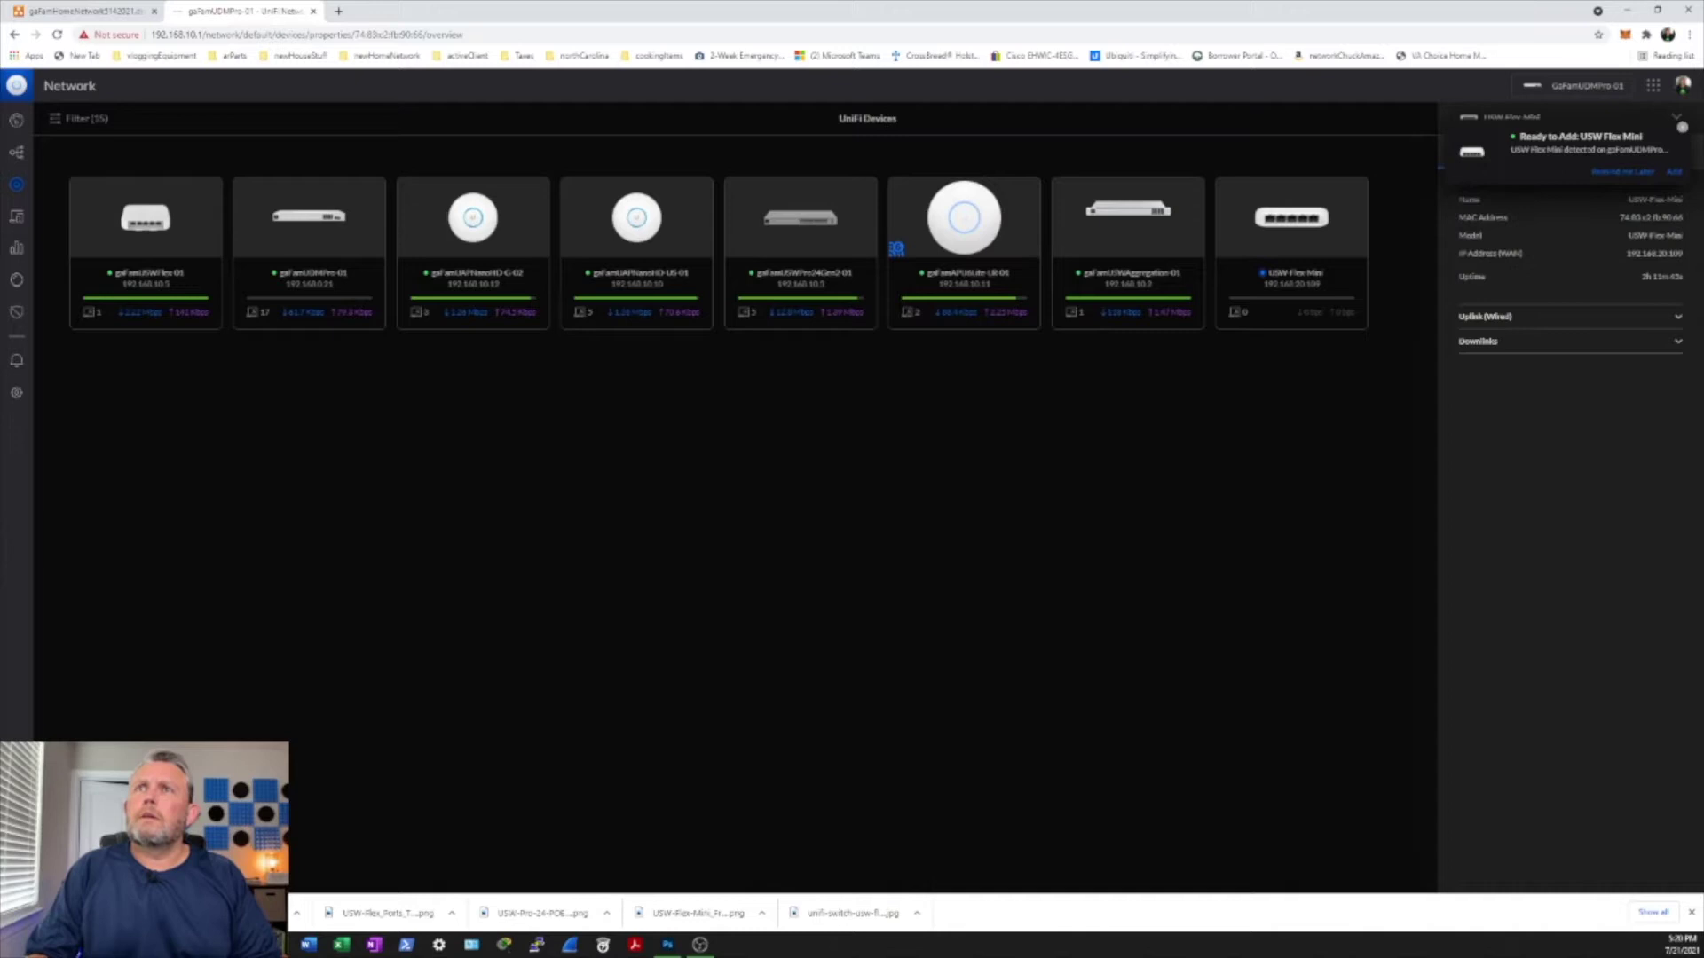
pyautogui.click(1674, 174)
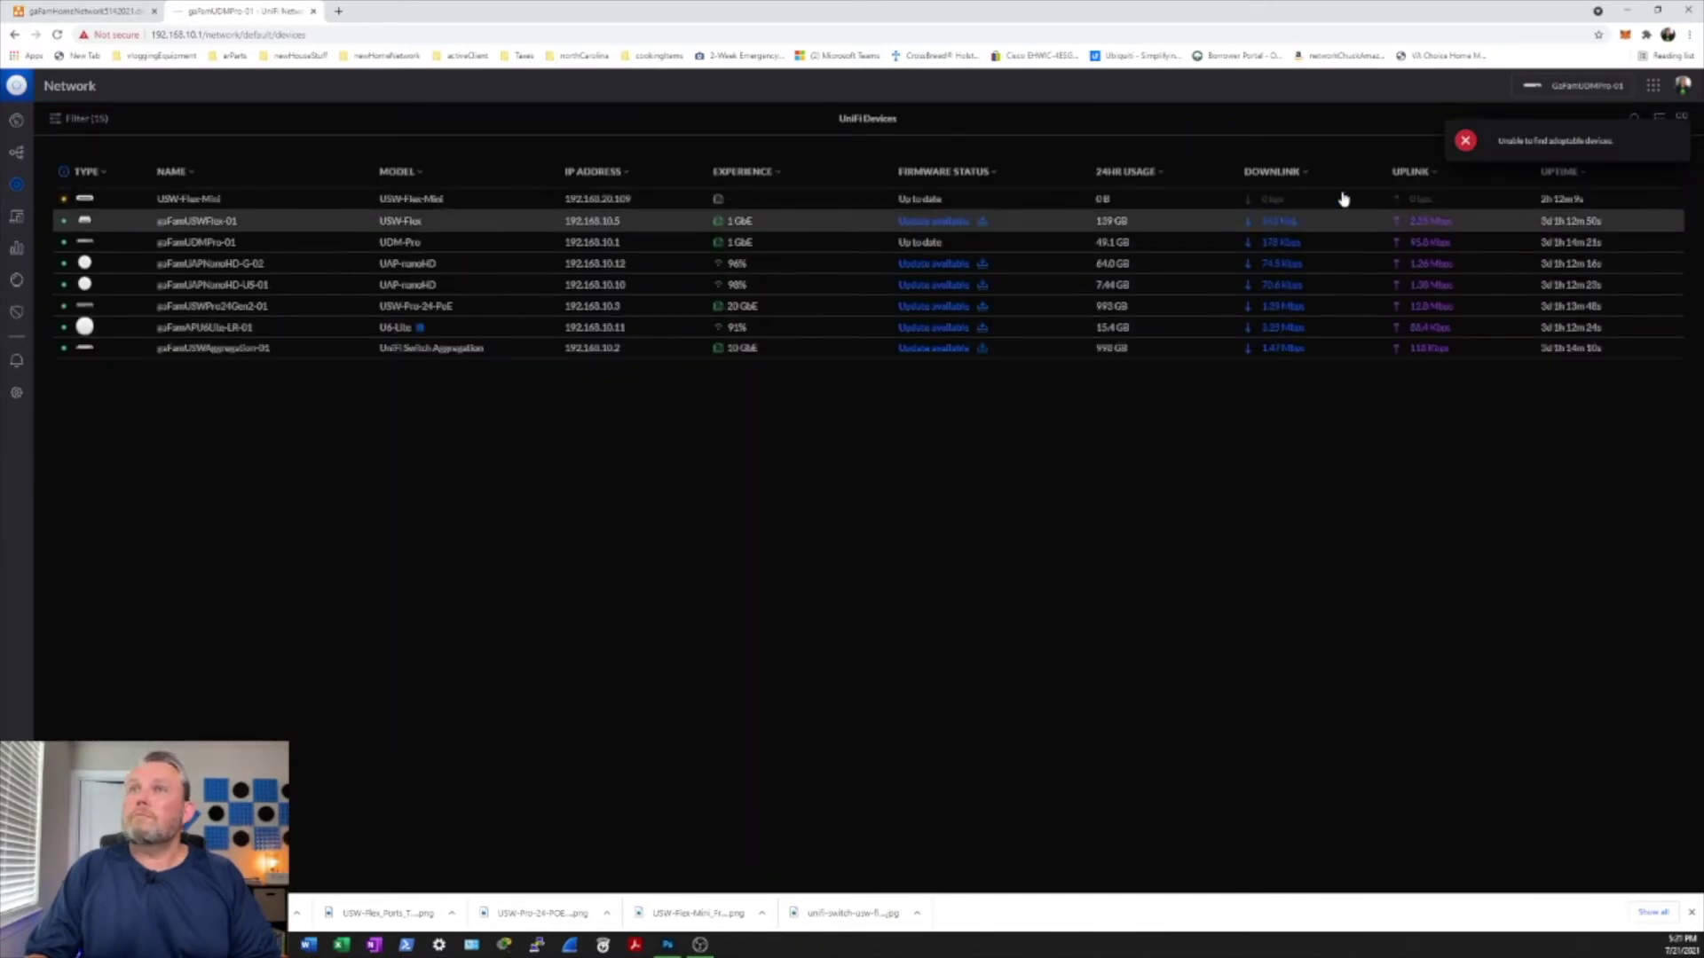
pyautogui.click(1680, 119)
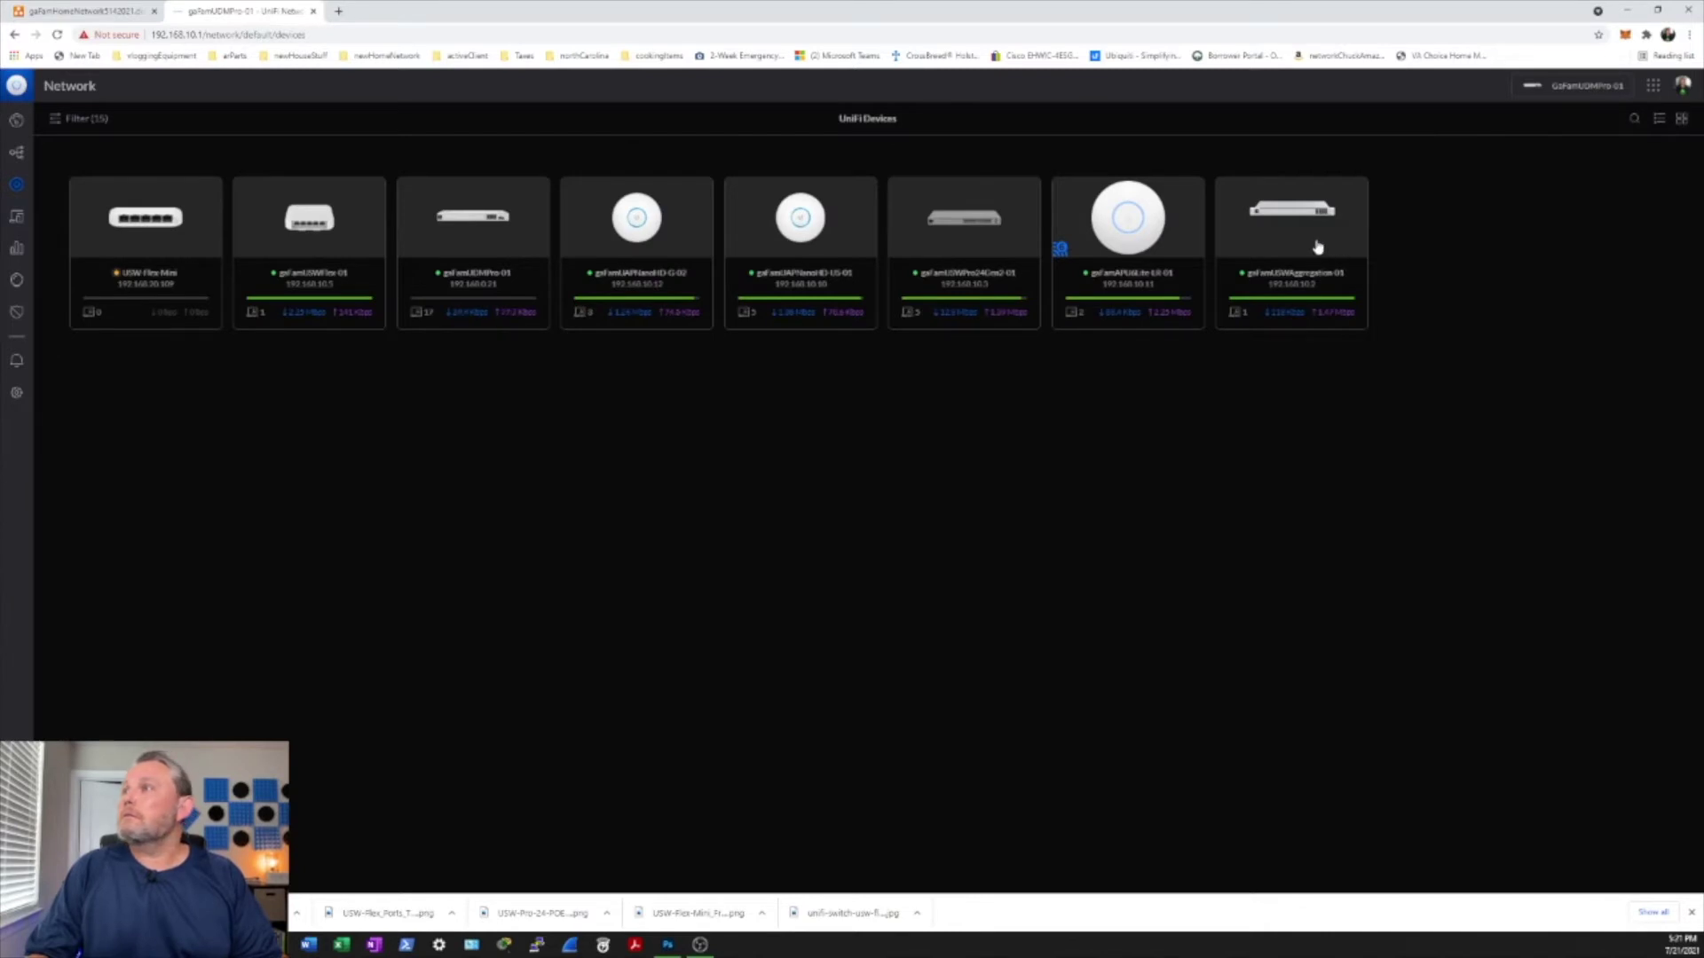
pyautogui.click(135, 253)
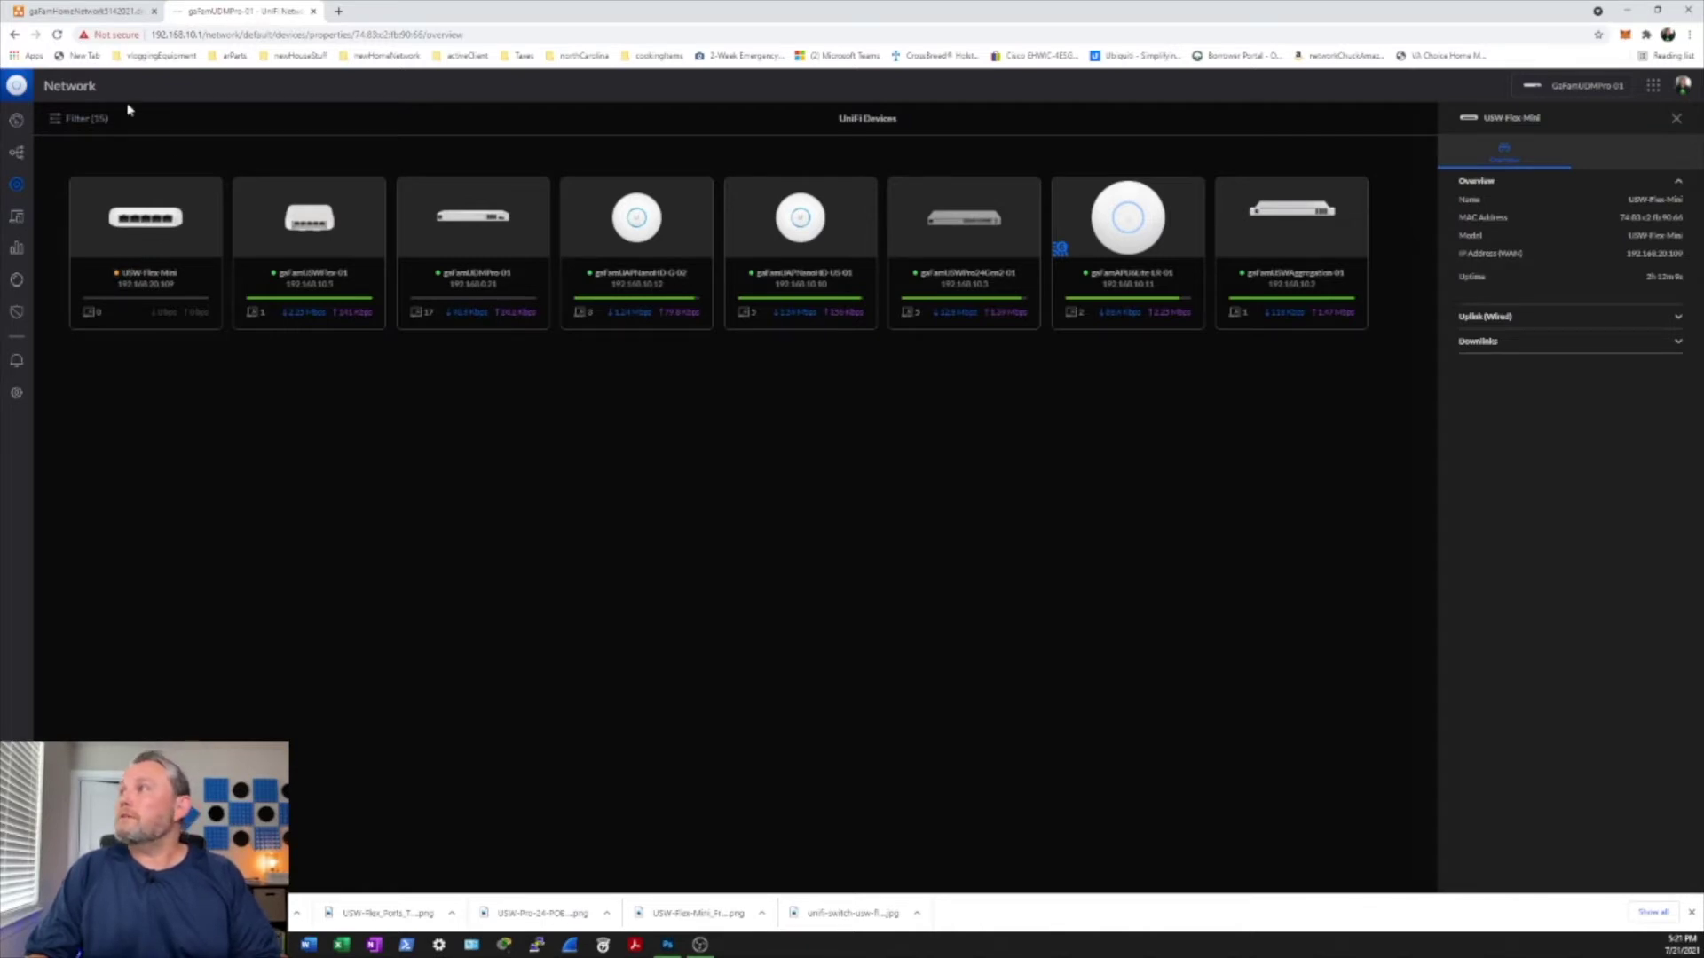
# Step: Switch to the home network diagram in draw.io and hide the Format panel
pyautogui.click(86, 13)
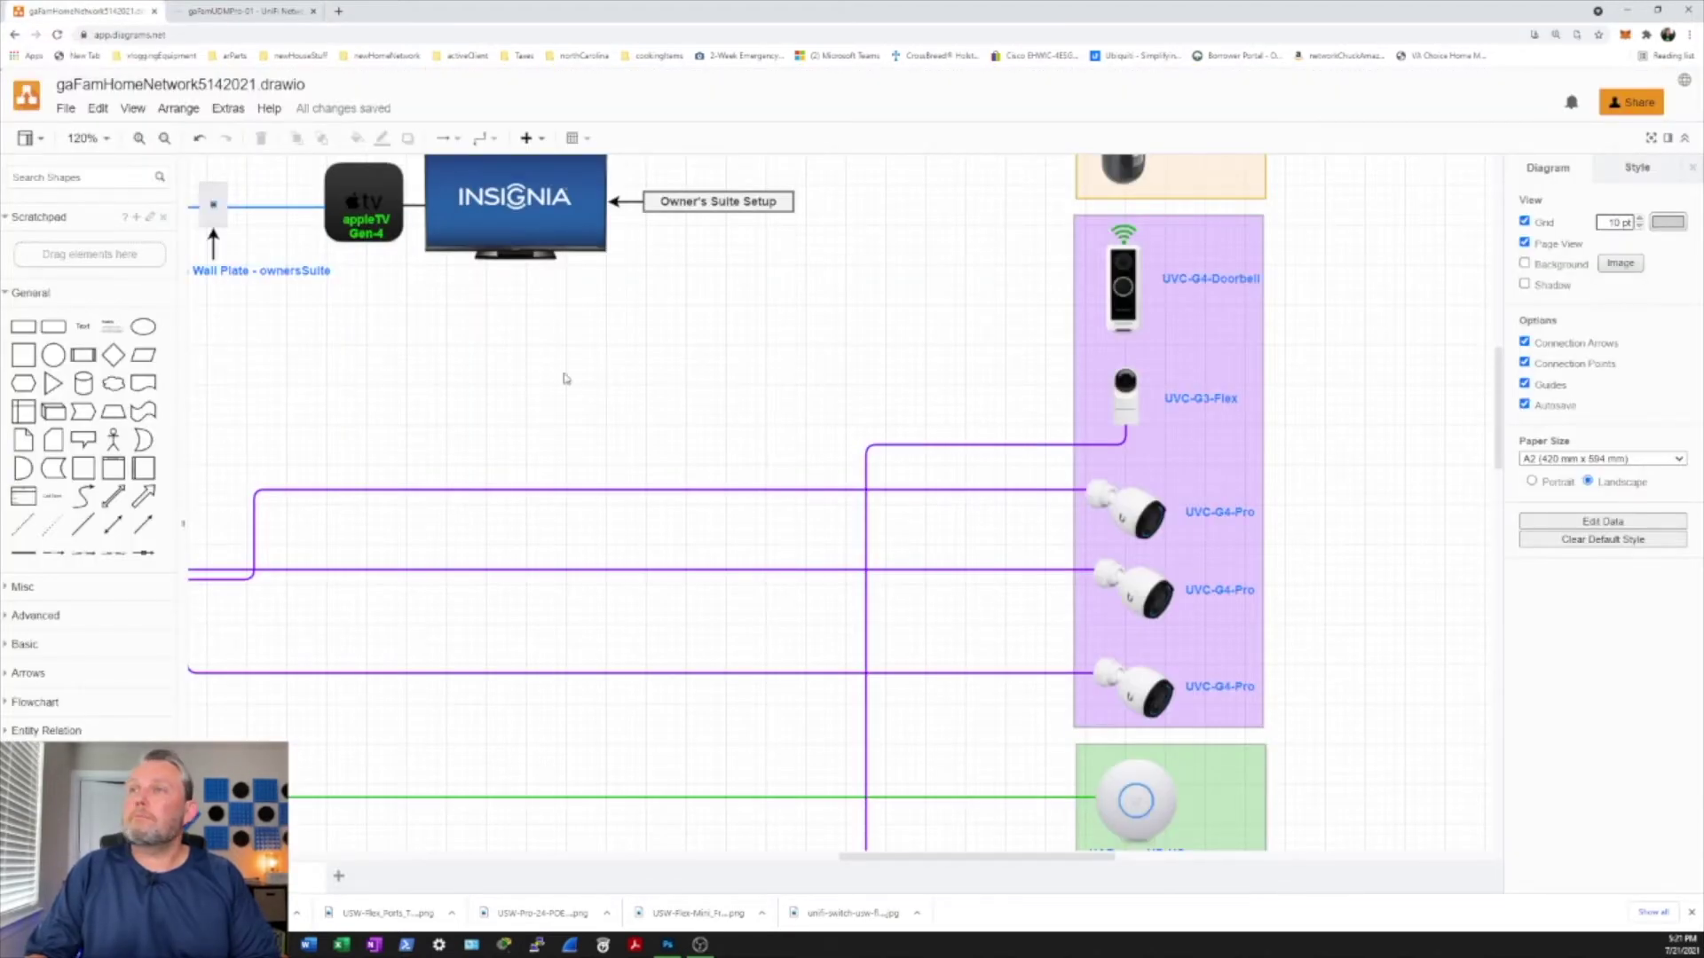
pyautogui.scroll(3, 564, 379)
pyautogui.hscroll(-3, 564, 379)
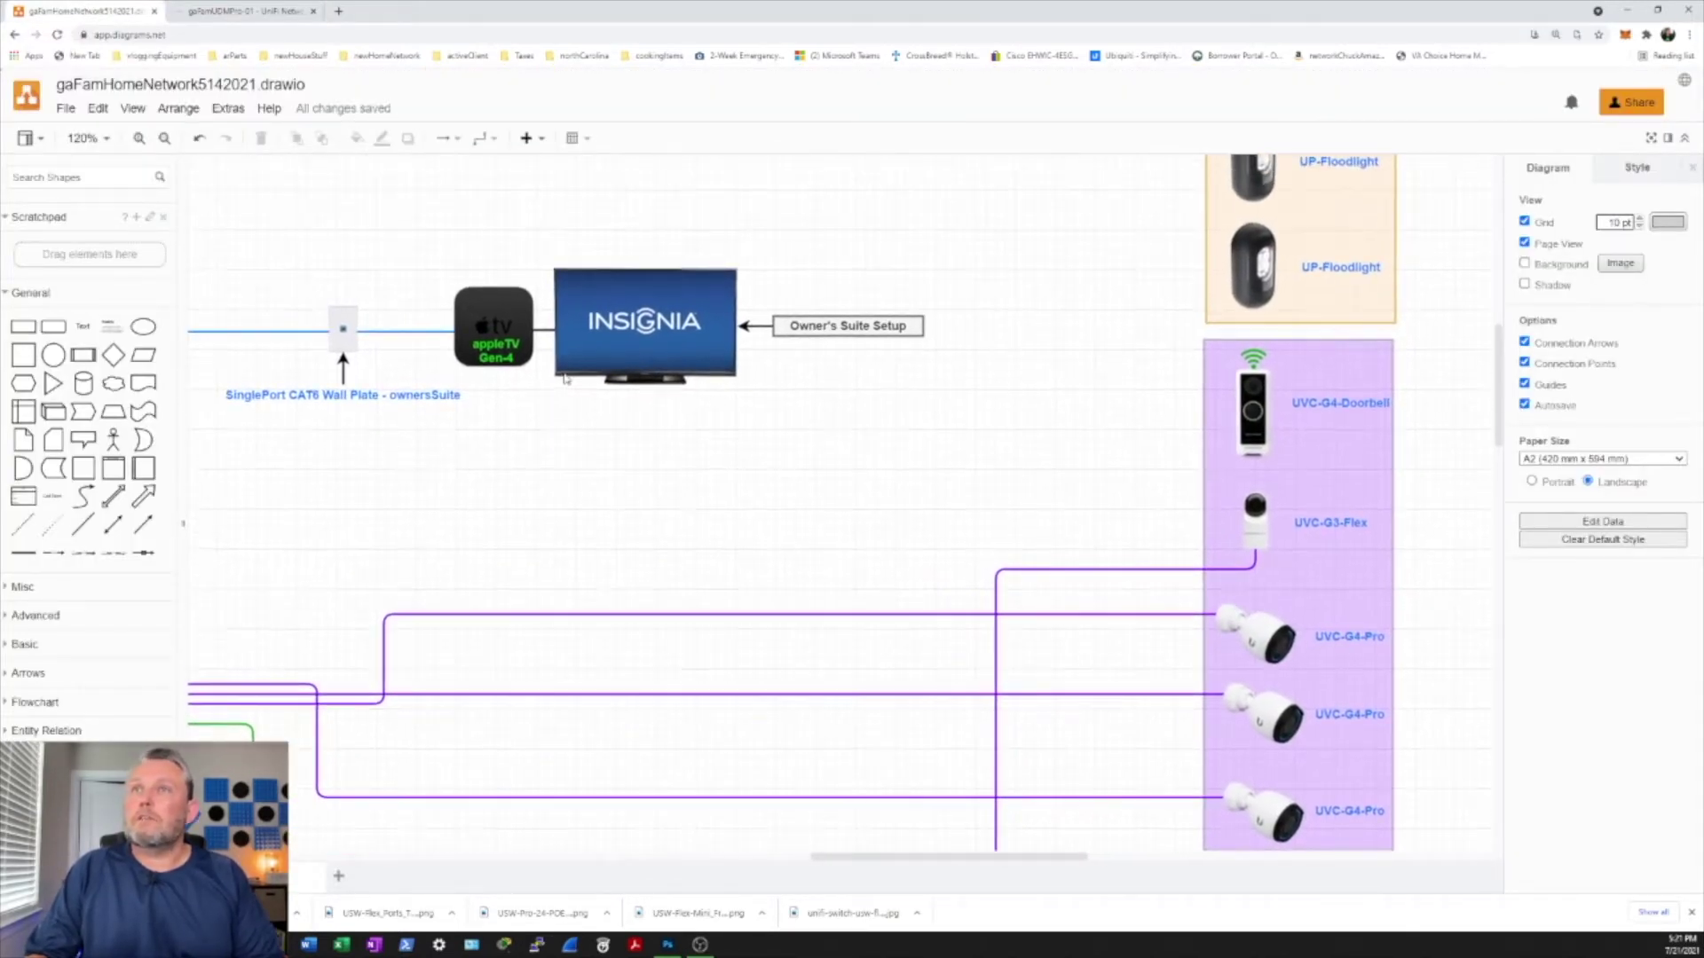
pyautogui.hscroll(-1, 565, 379)
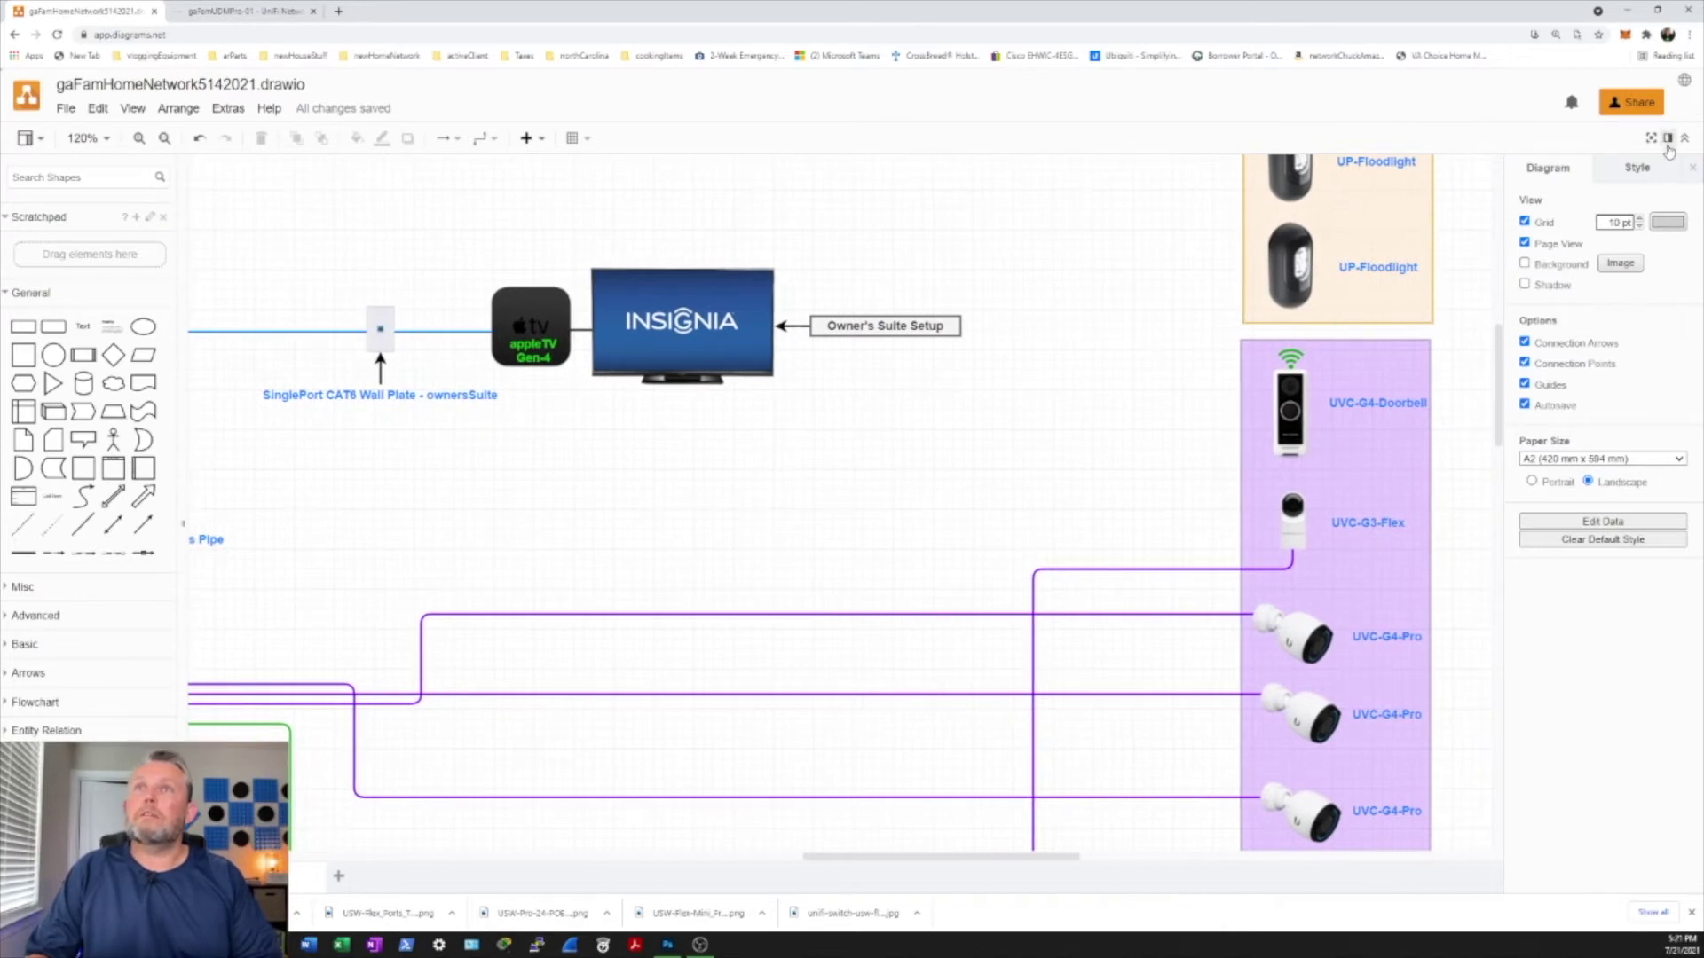
pyautogui.click(1695, 168)
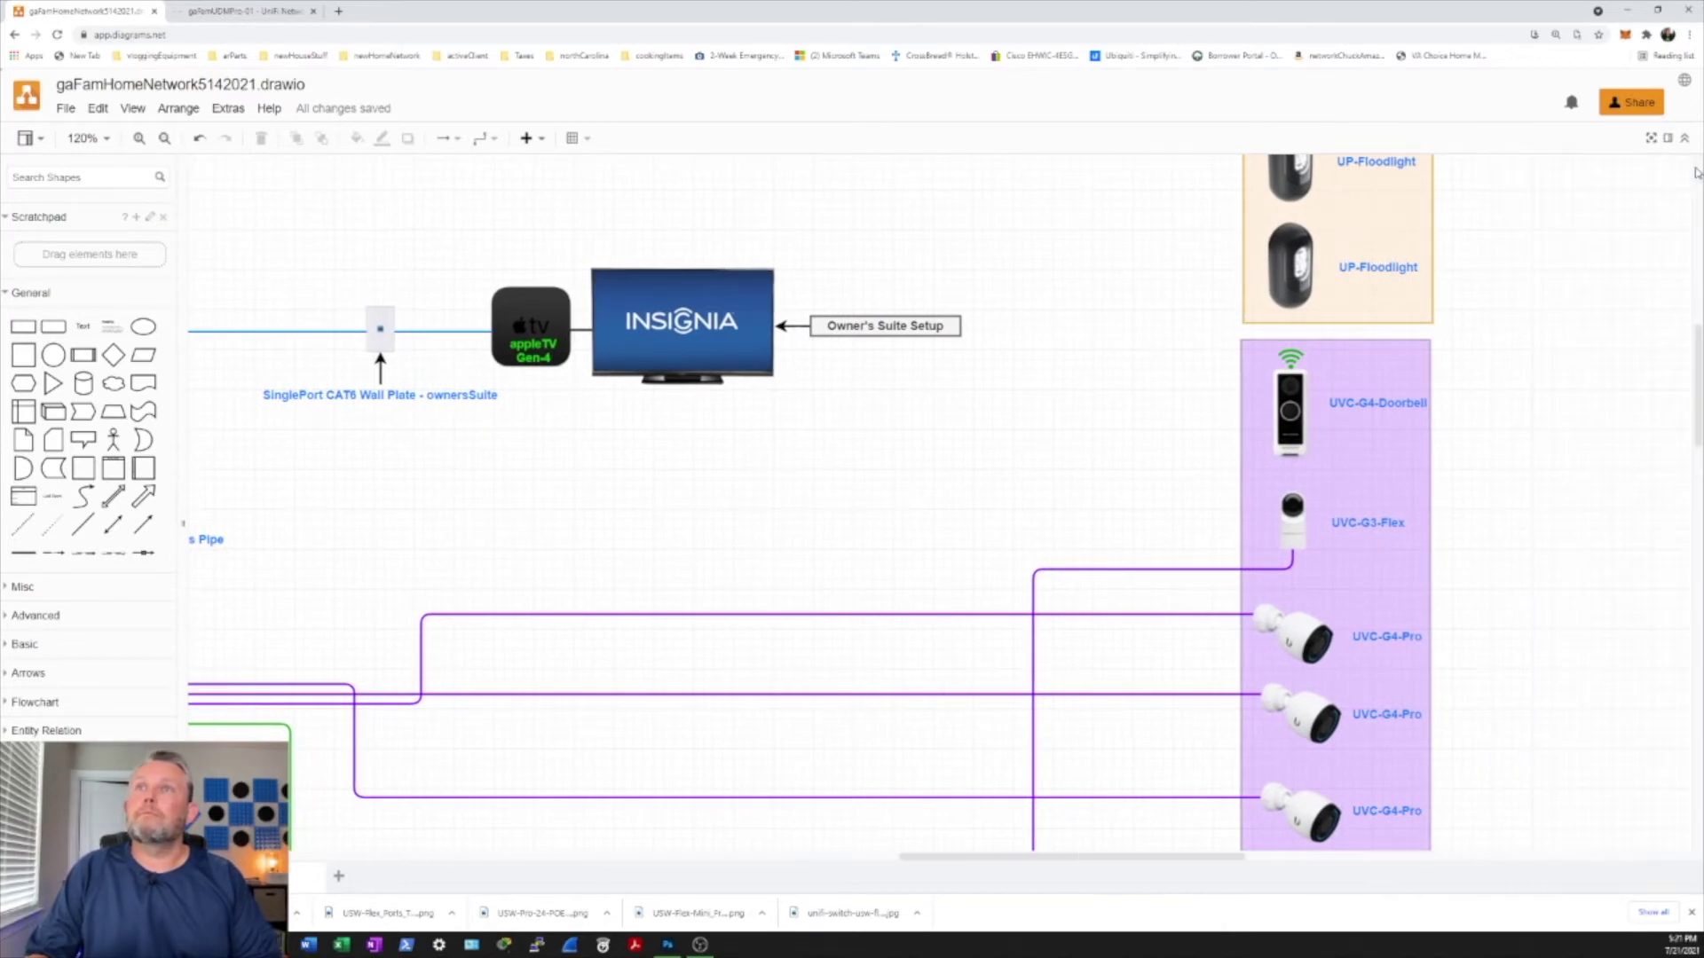
pyautogui.hscroll(-10, 1064, 370)
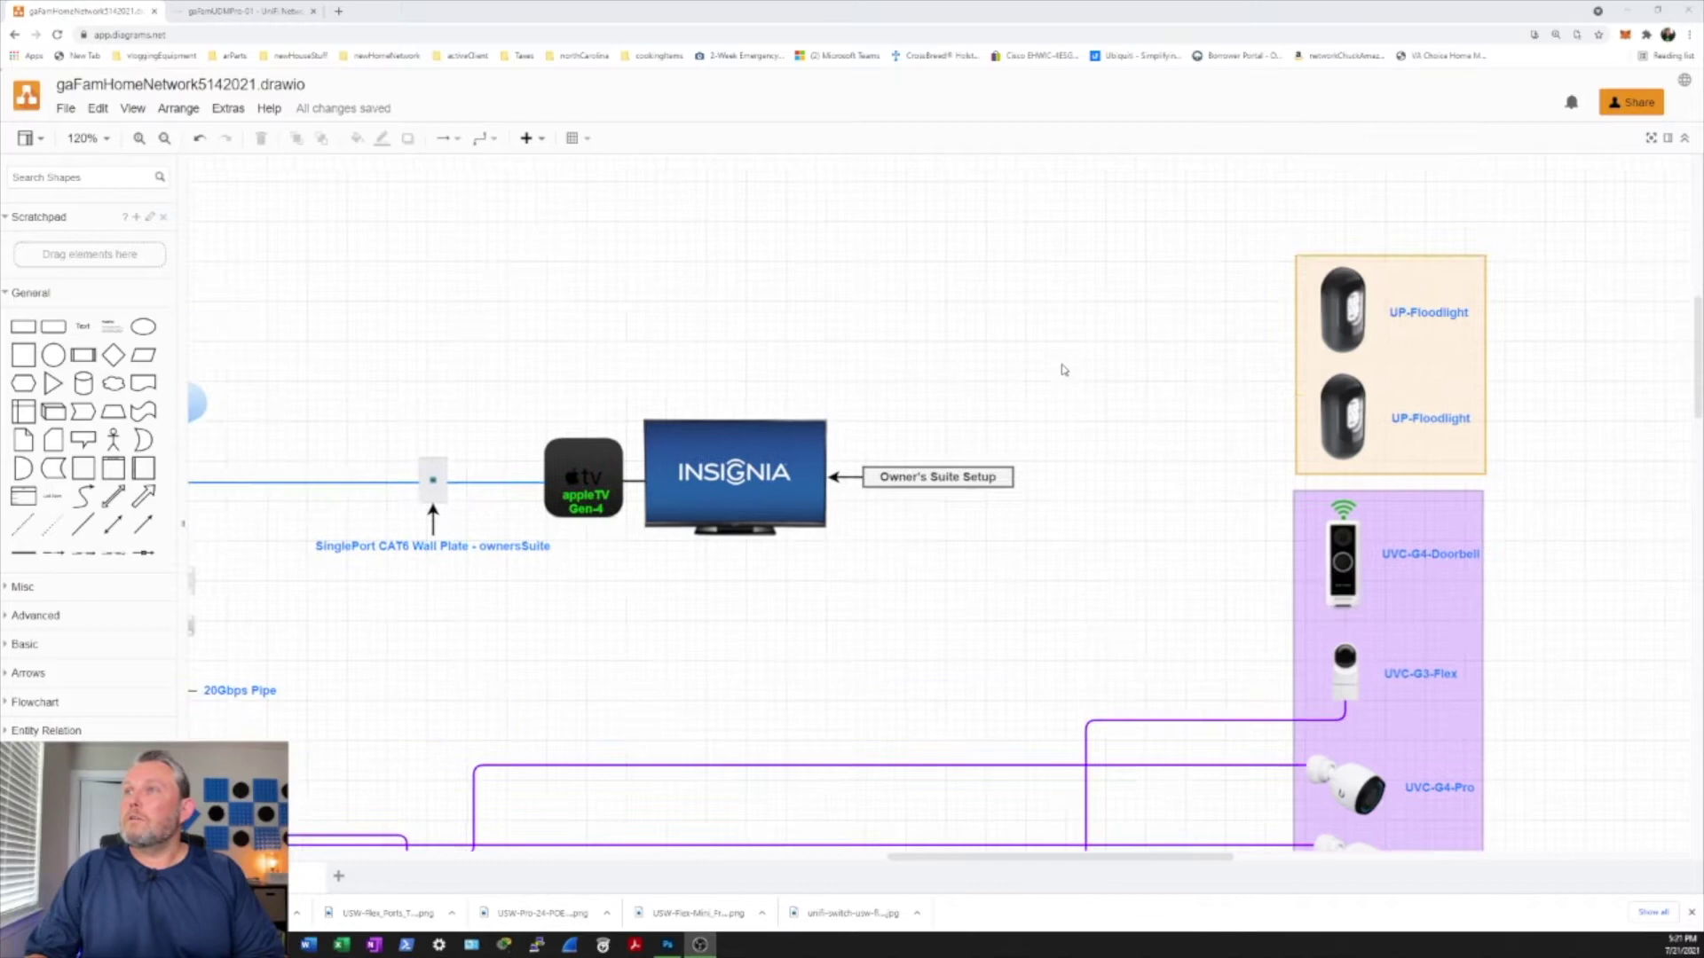
pyautogui.scroll(-10, 1064, 369)
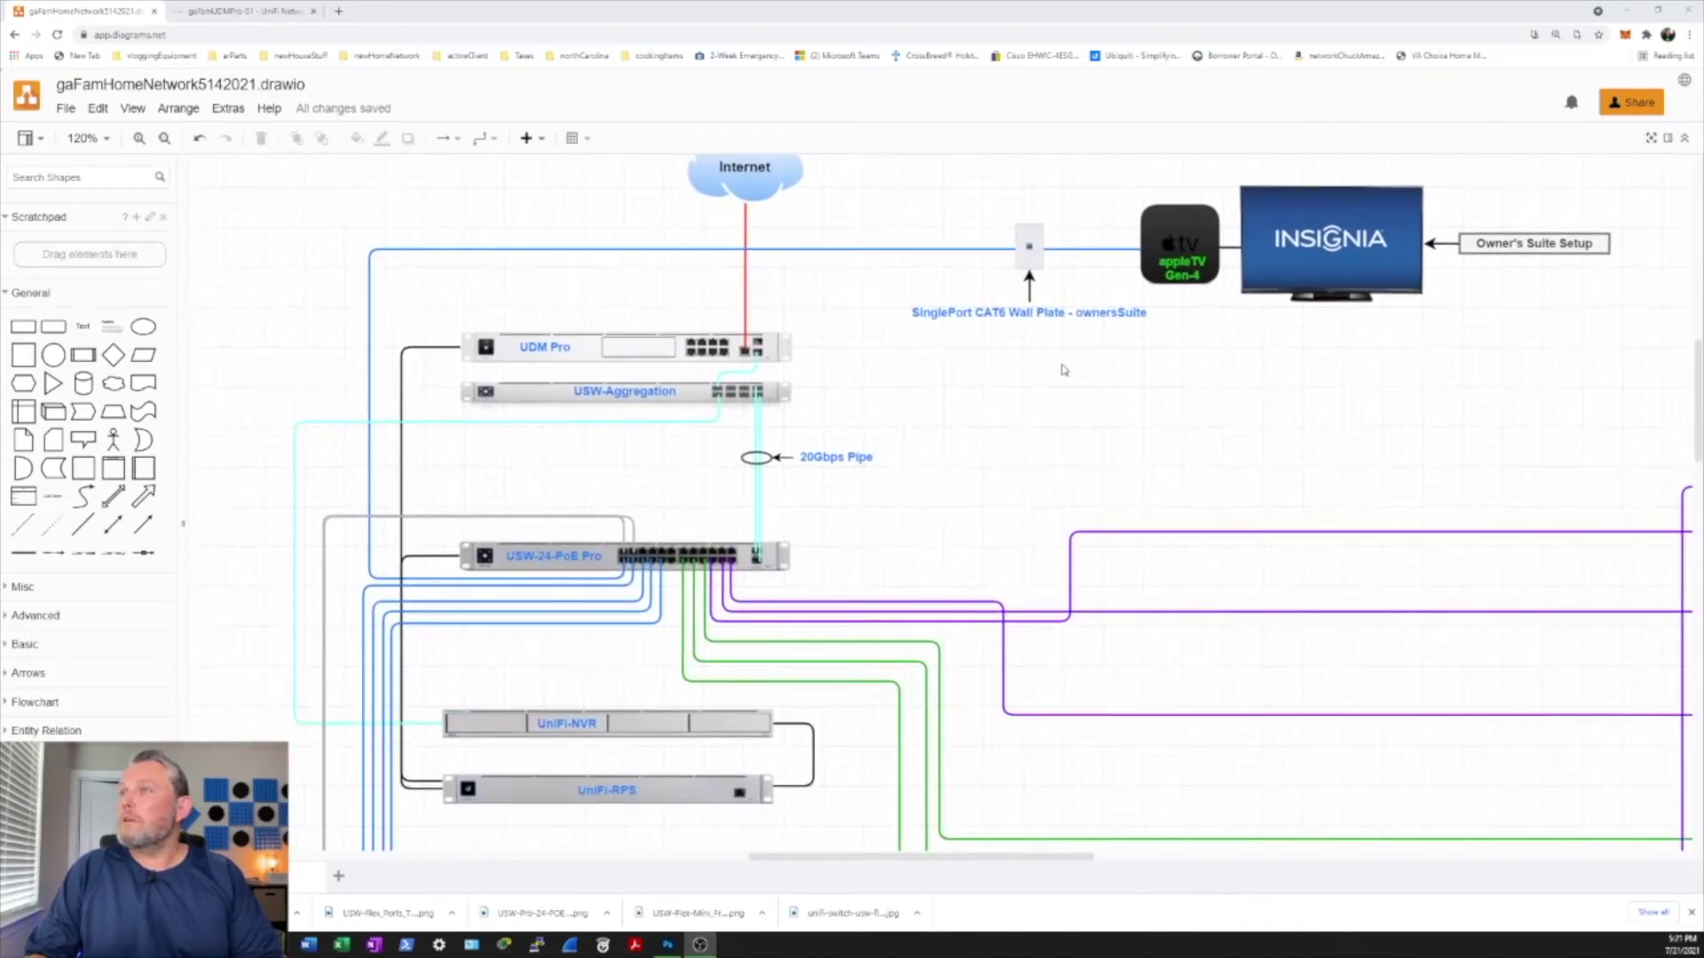
pyautogui.hscroll(5, 1064, 369)
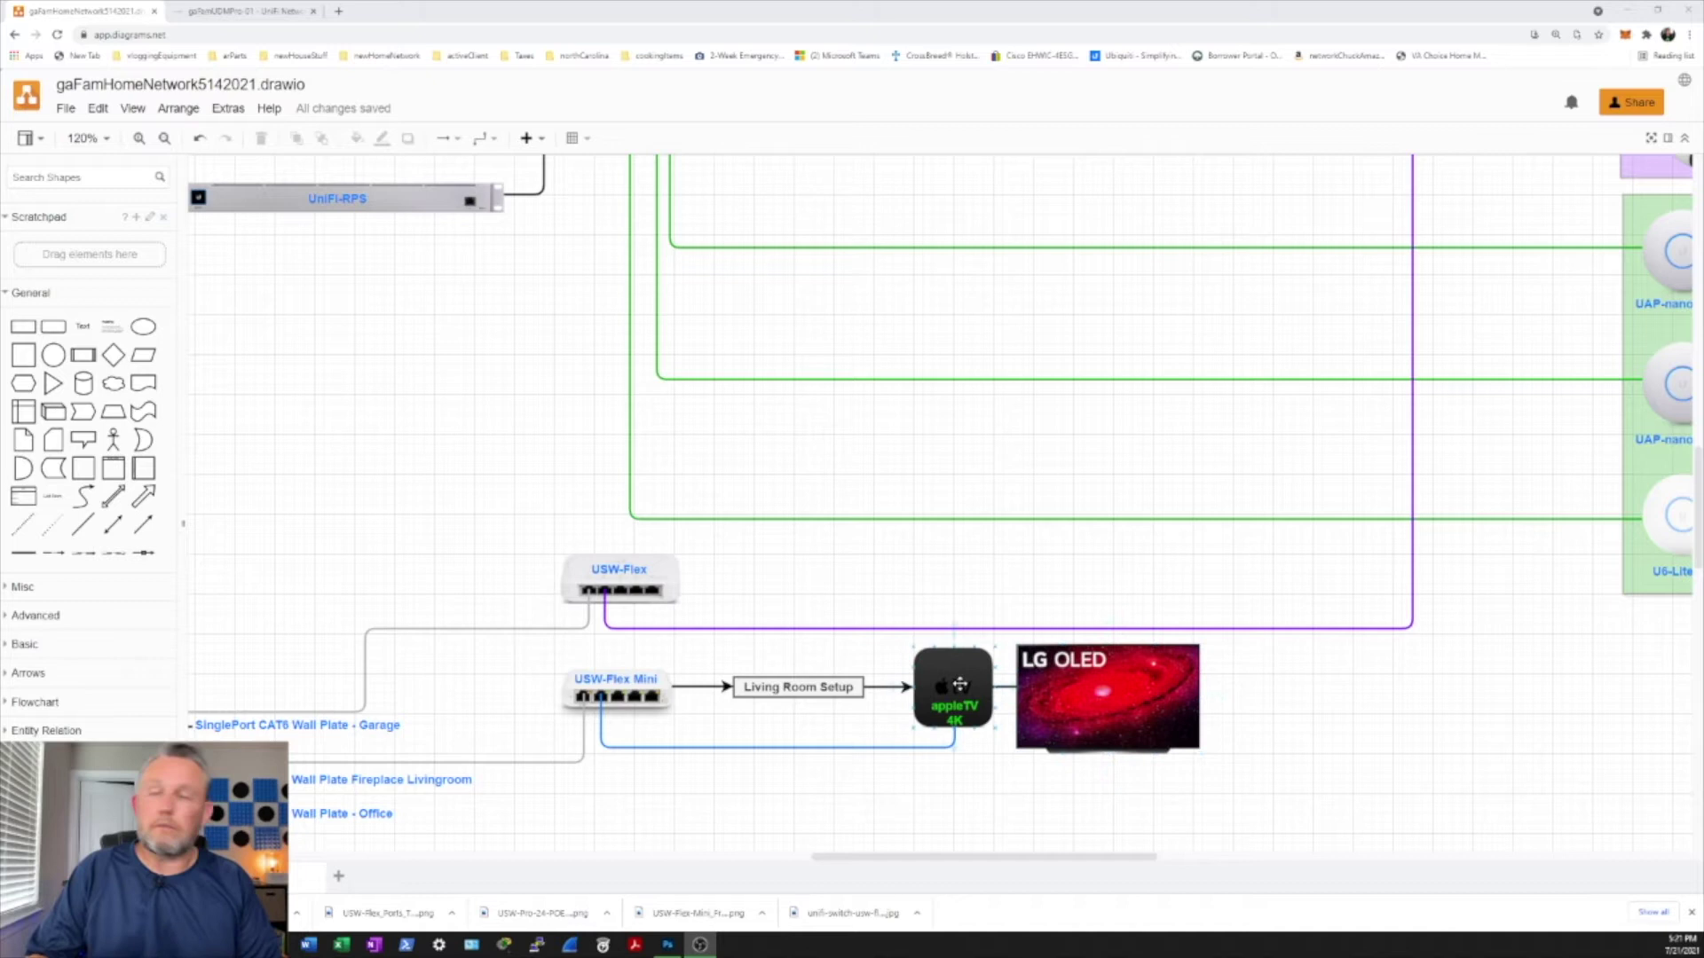
pyautogui.hscroll(-4, 768, 616)
pyautogui.scroll(-1, 768, 617)
pyautogui.hscroll(-1, 768, 617)
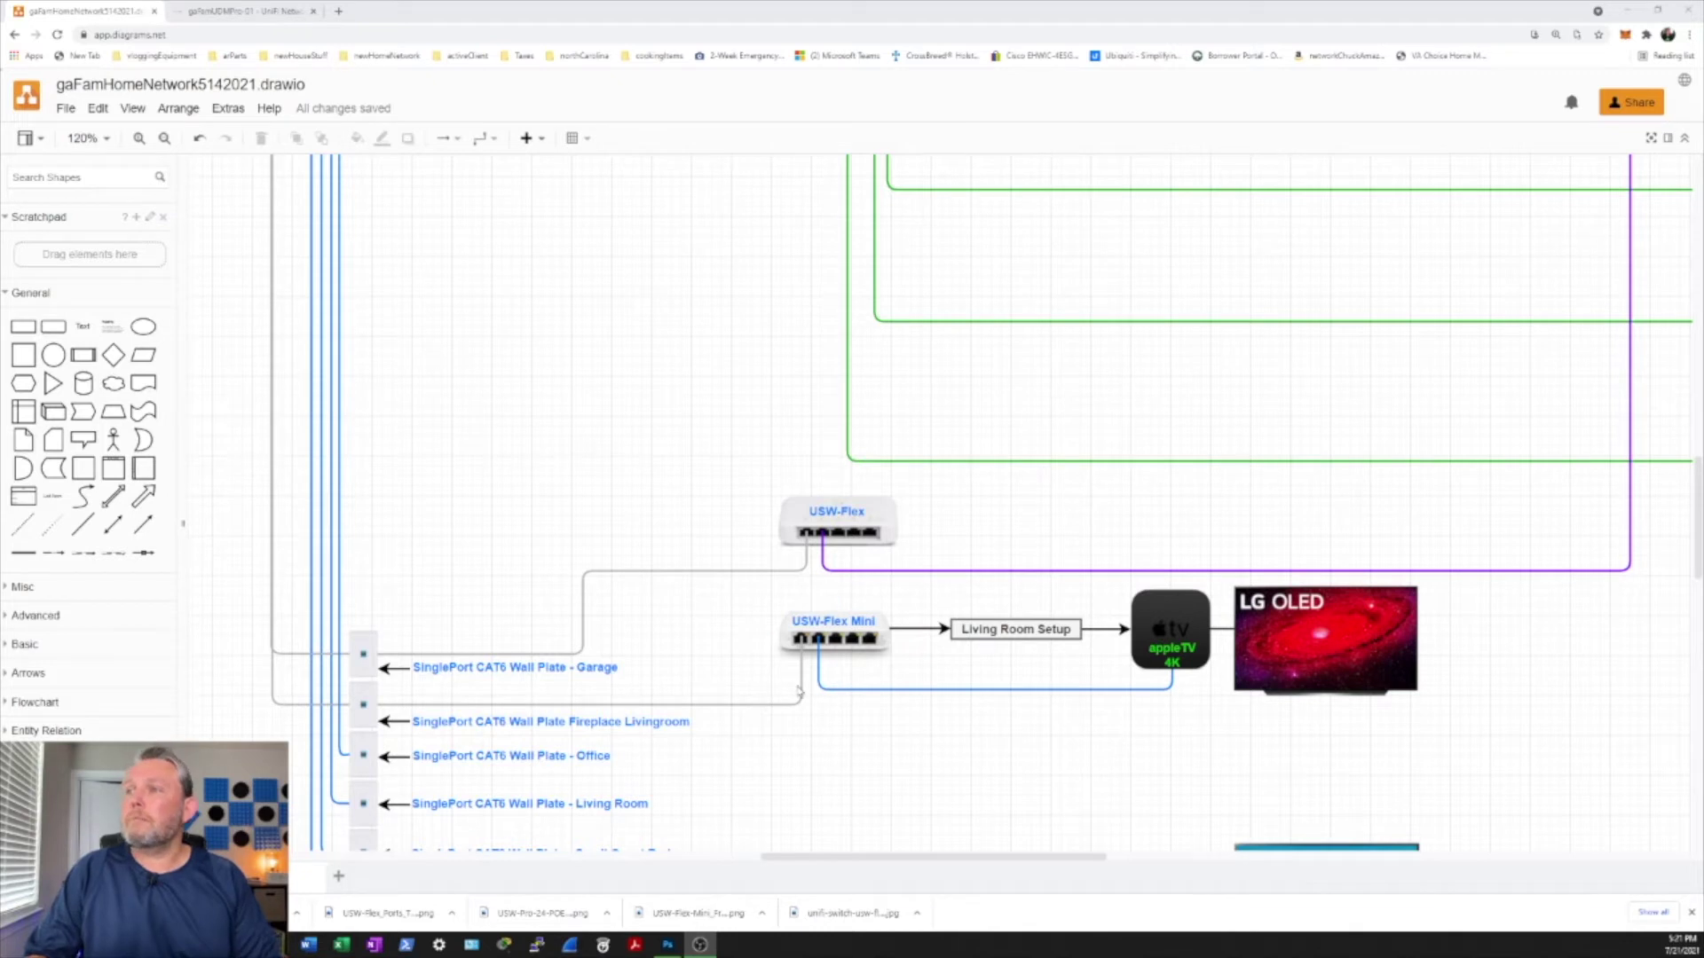
# Step: Select the USW-Flex Mini shape and scroll up to review the core switches
pyautogui.click(797, 655)
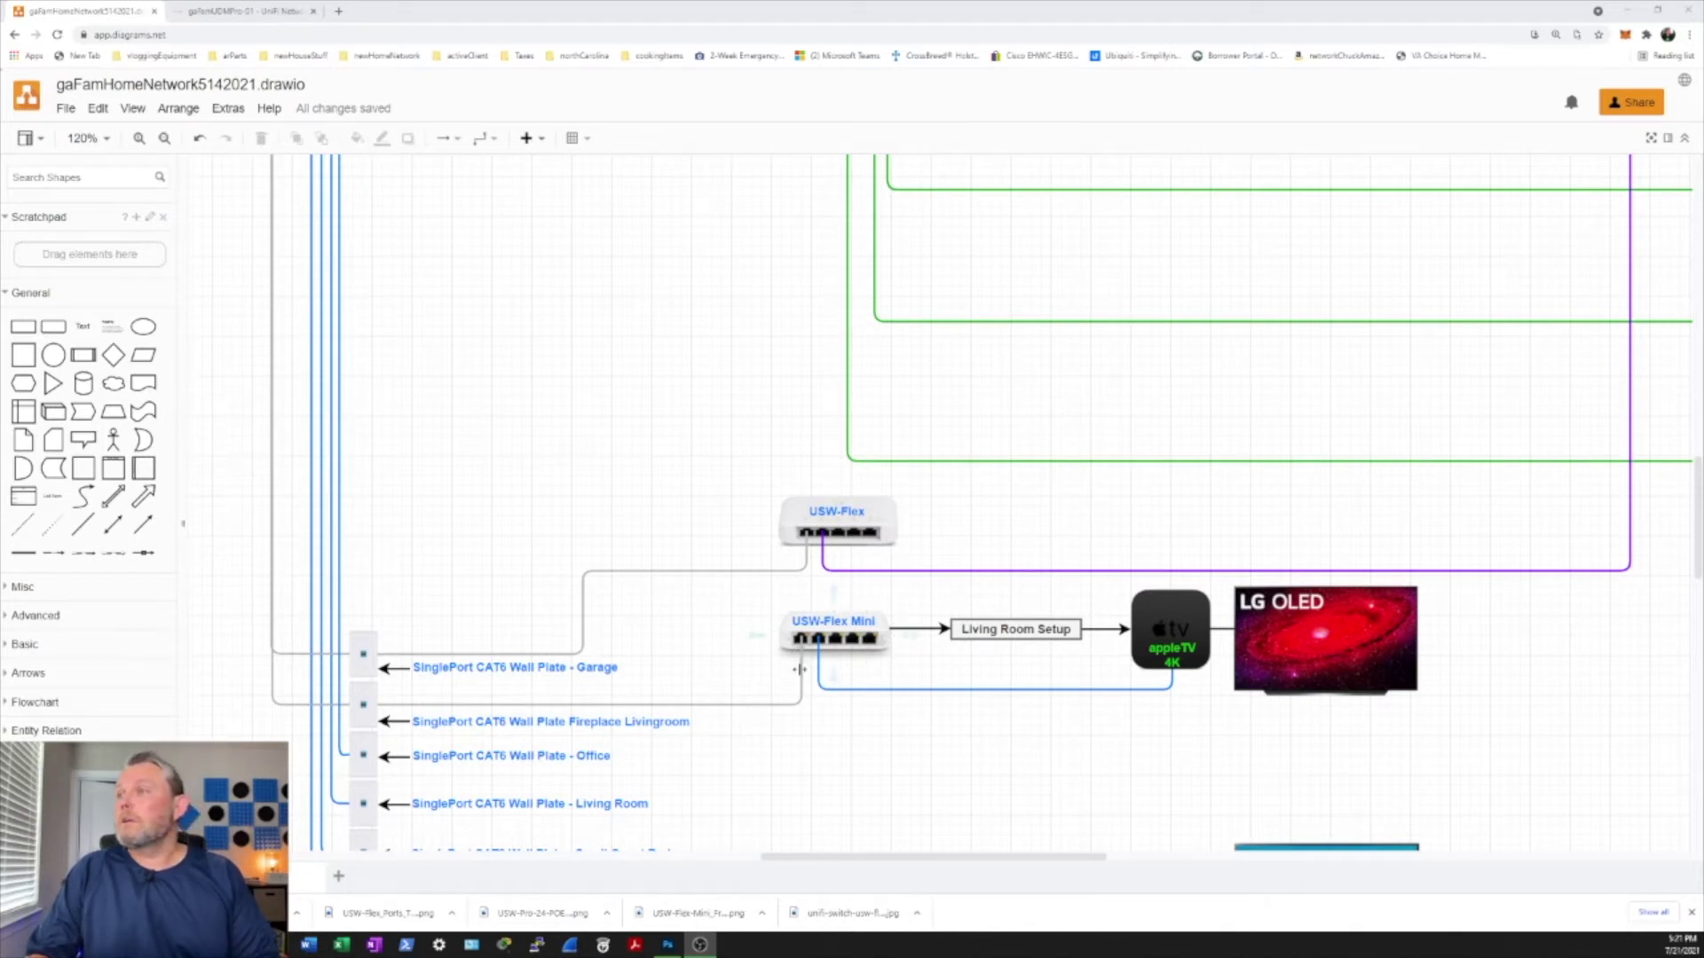
pyautogui.scroll(4, 799, 669)
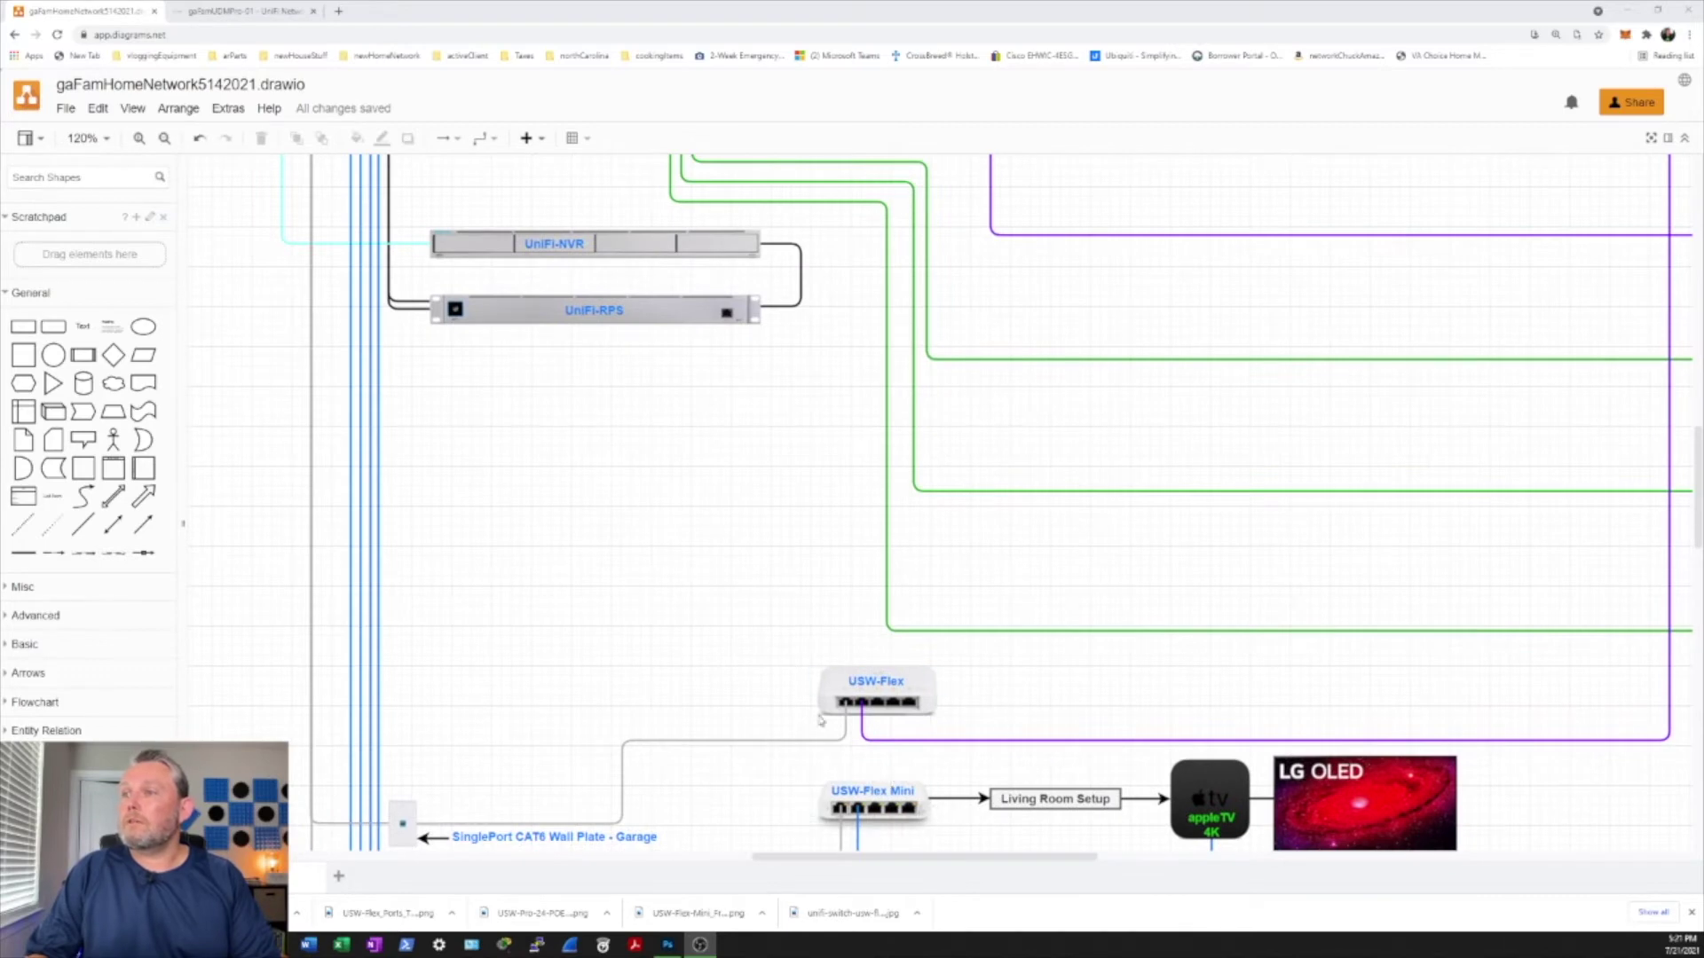
pyautogui.scroll(5, 715, 649)
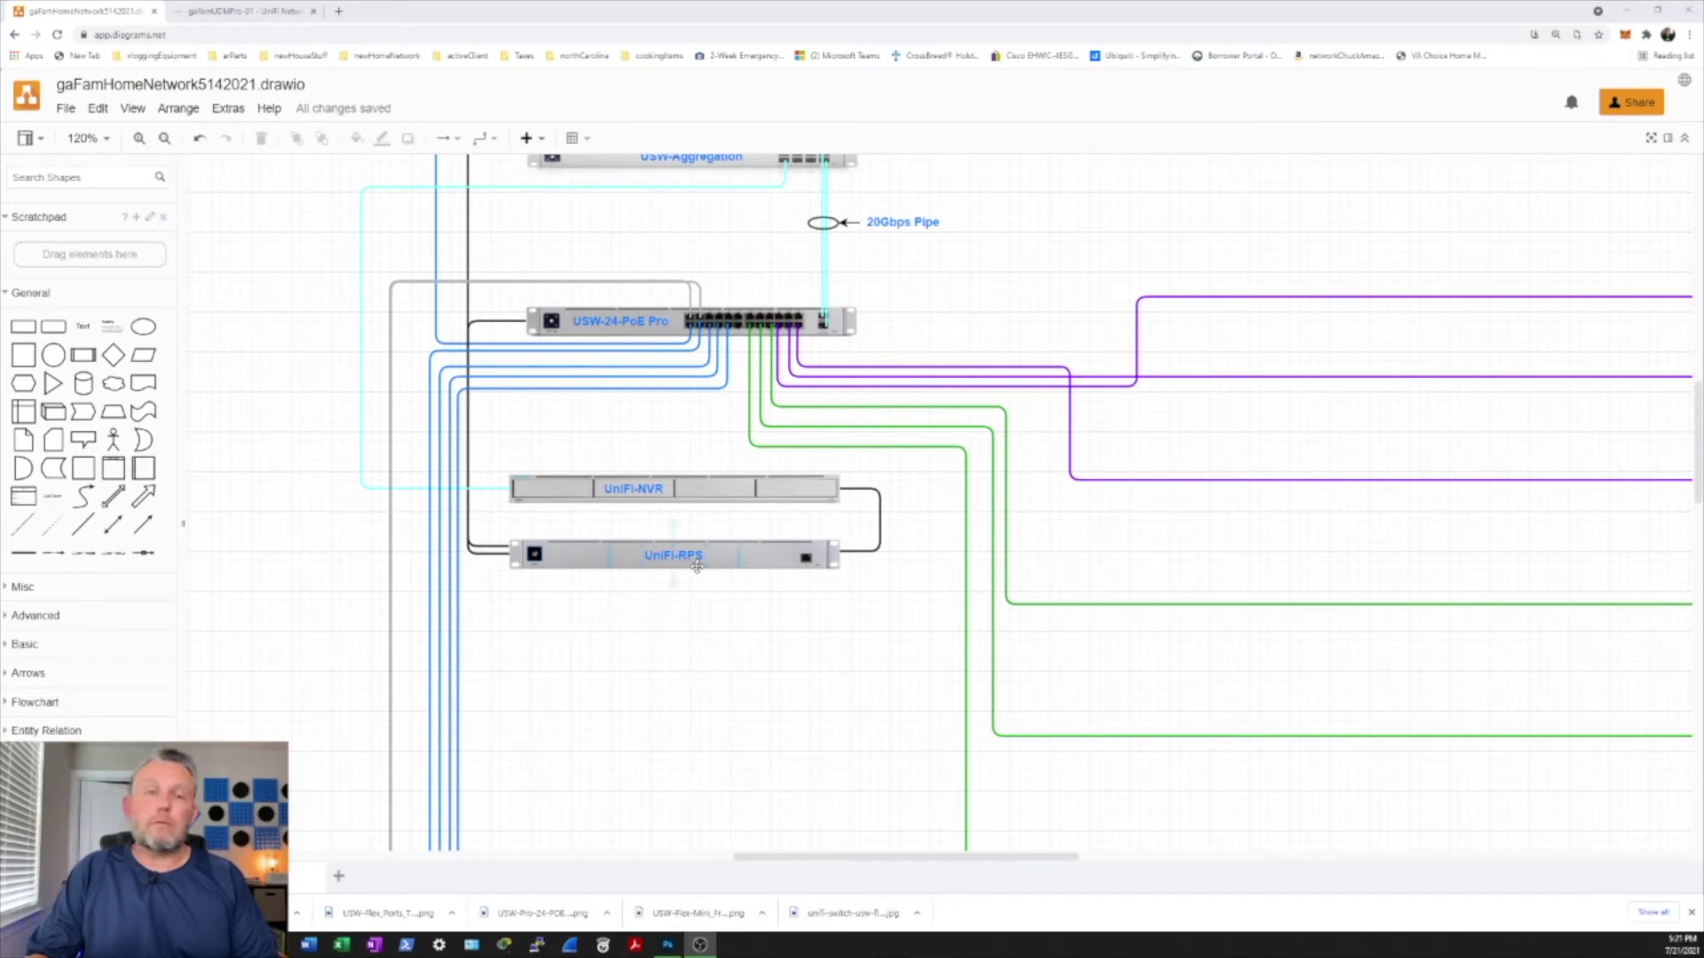
pyautogui.scroll(2, 697, 567)
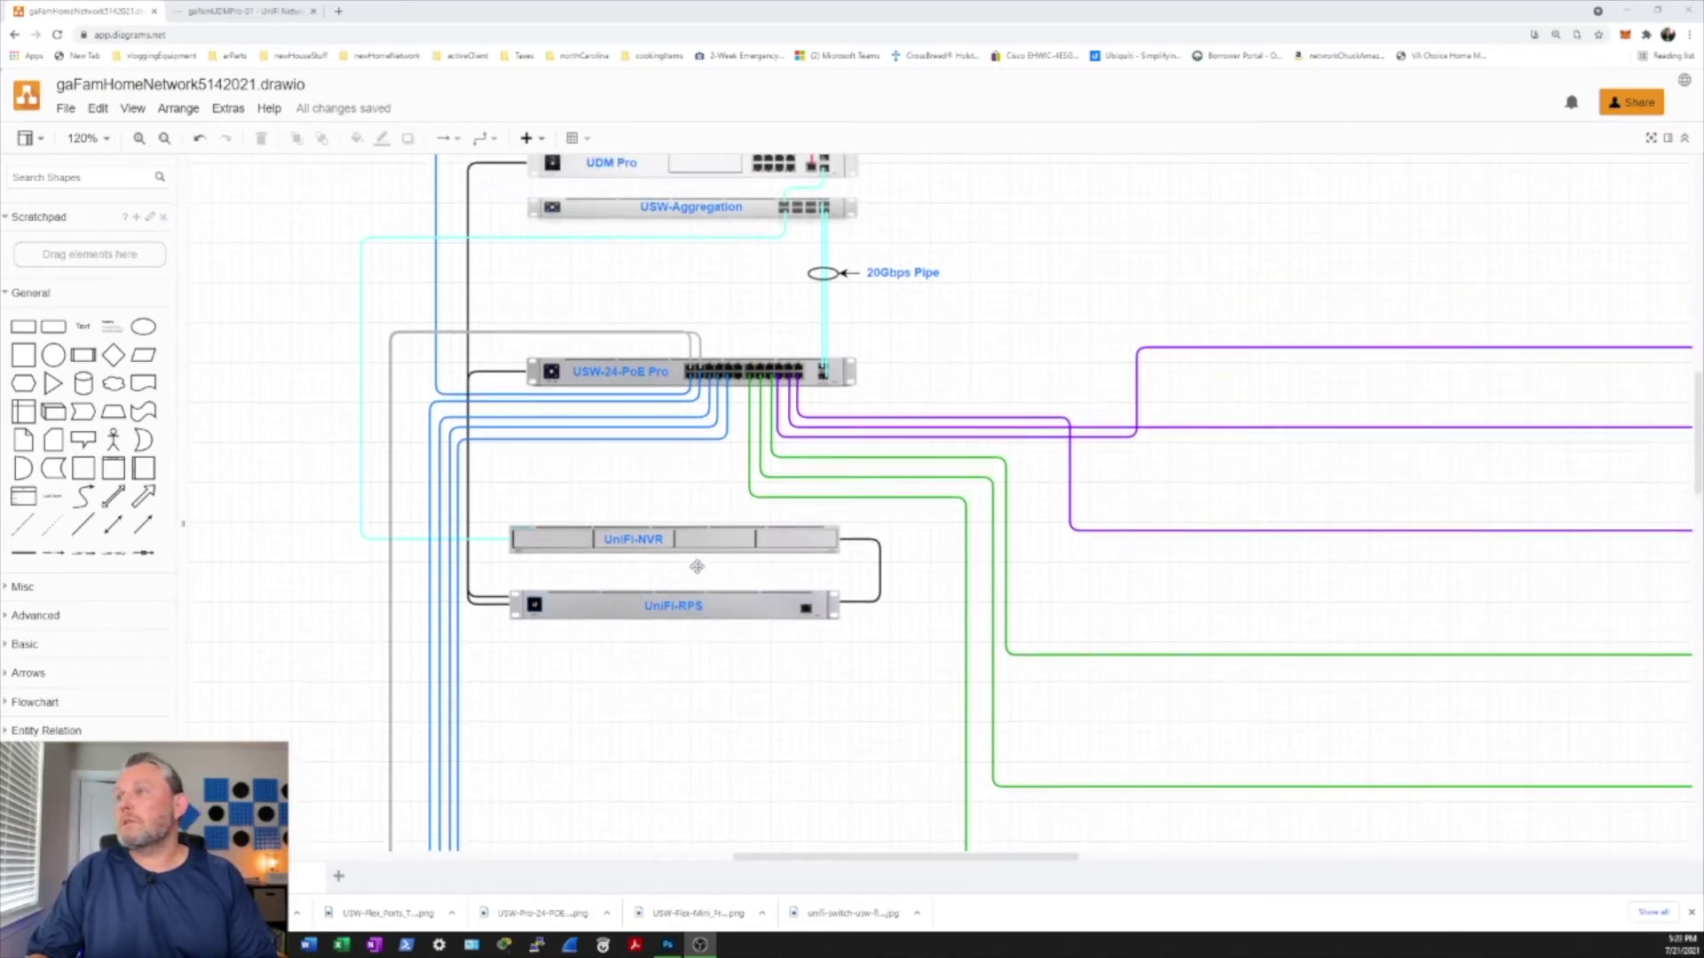
pyautogui.scroll(3, 694, 545)
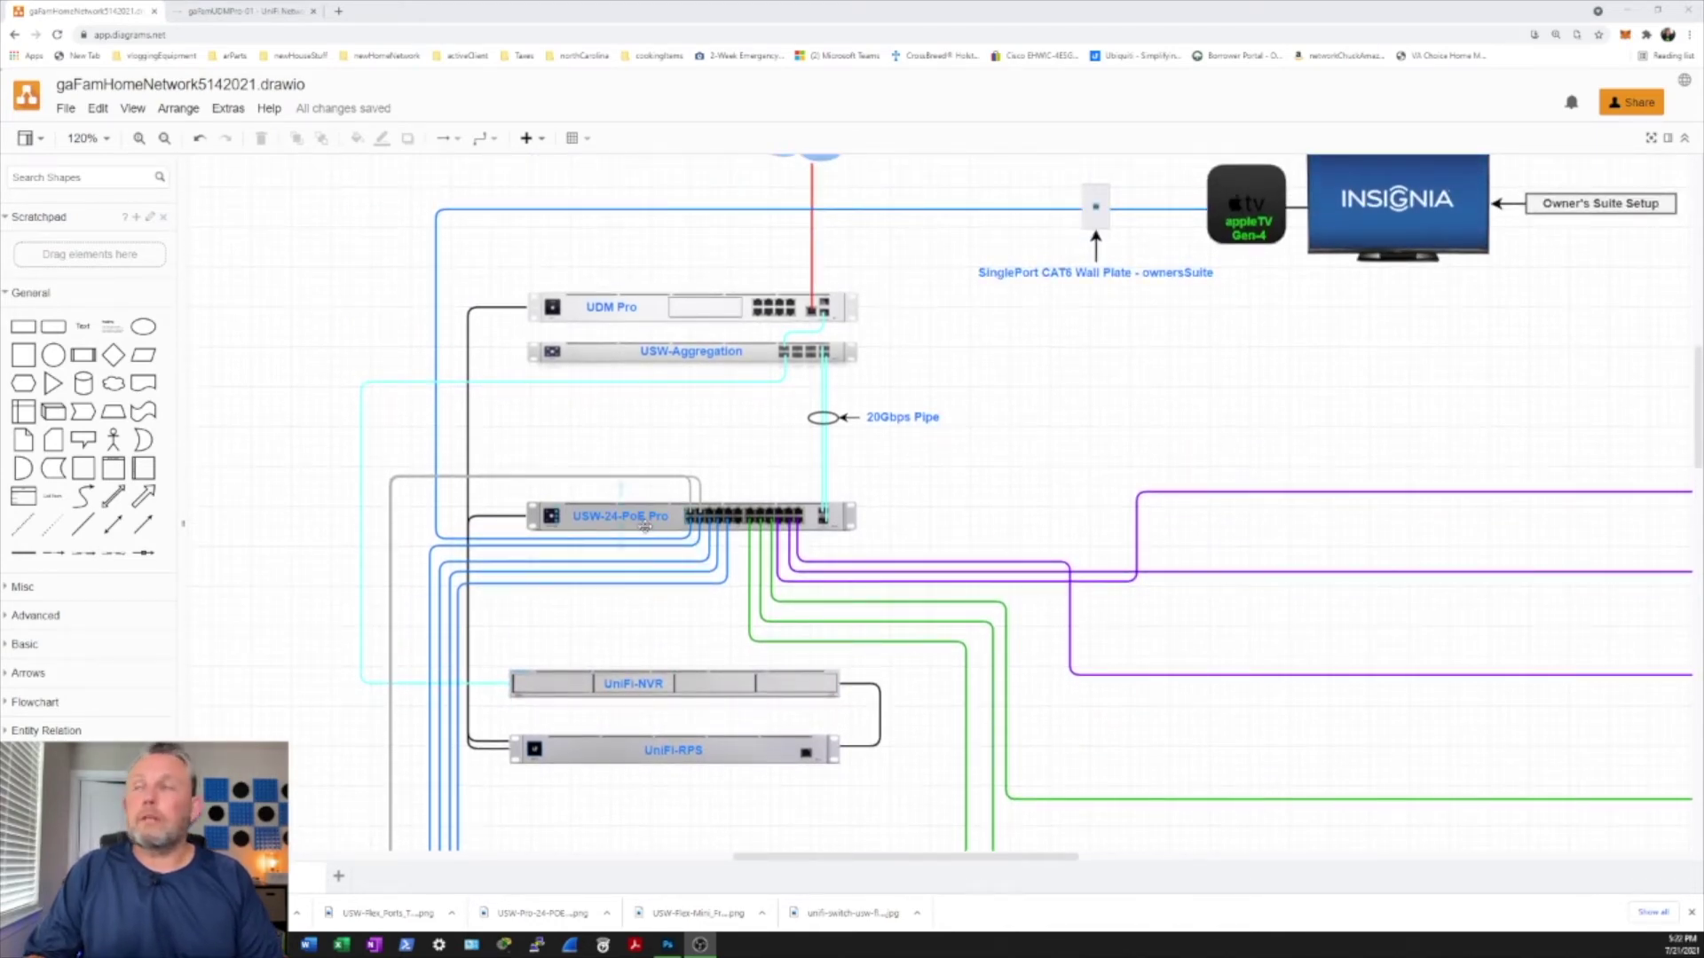
pyautogui.scroll(2, 645, 526)
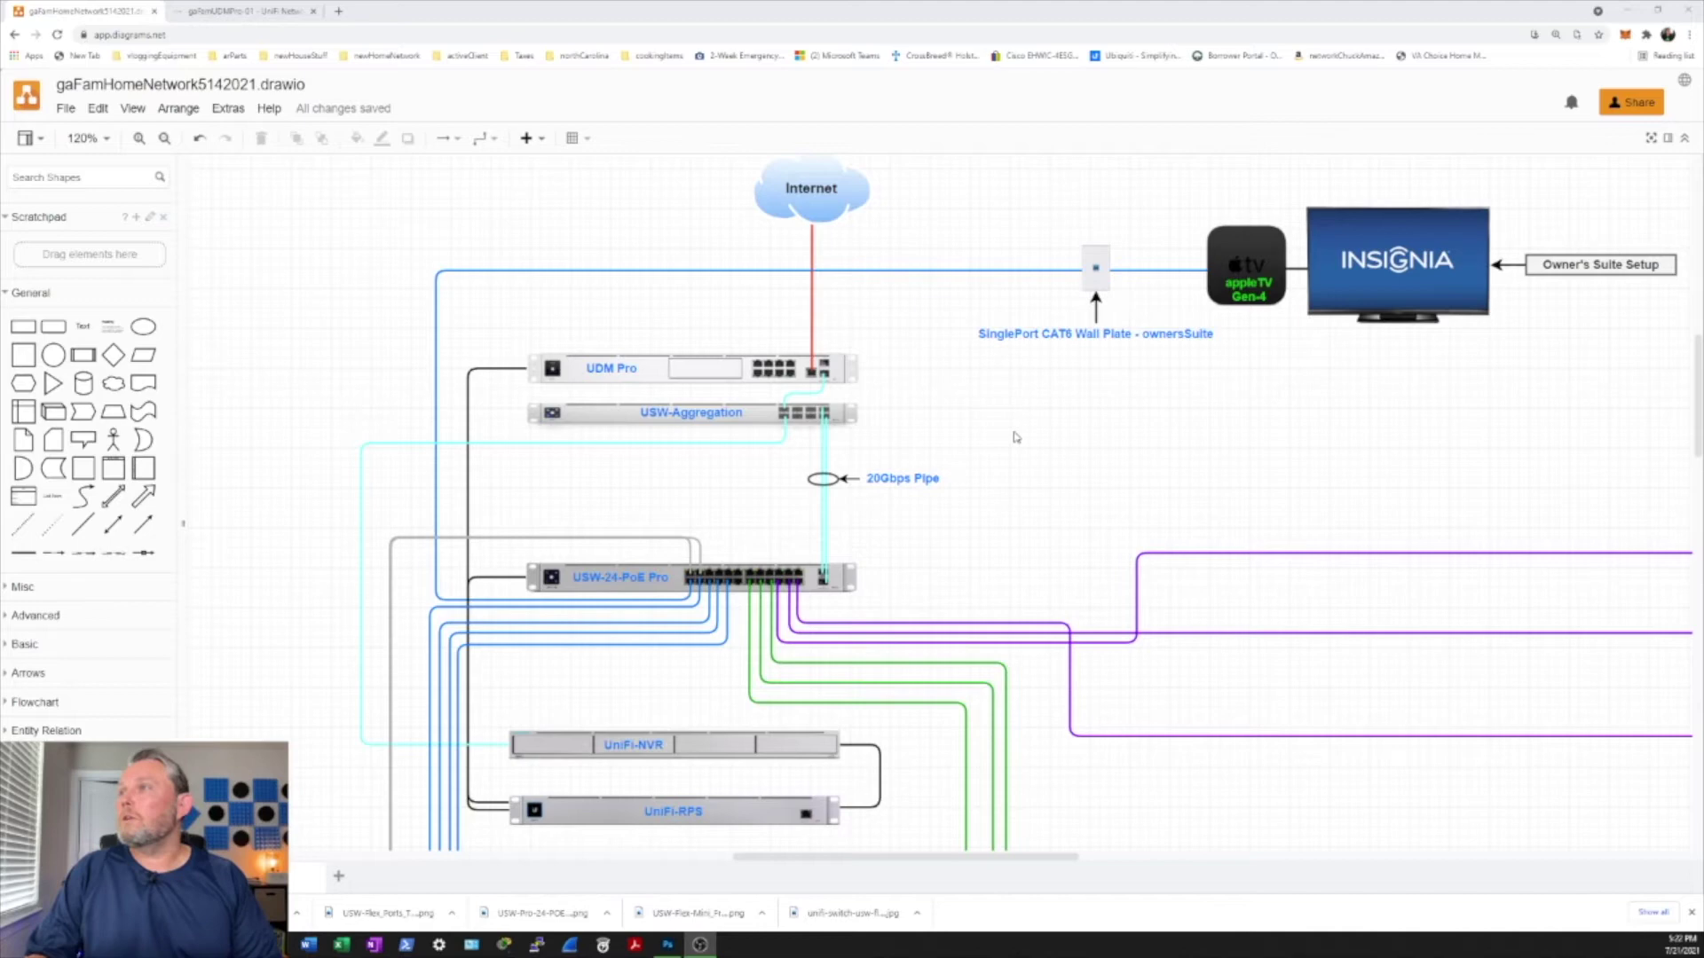
pyautogui.scroll(-2, 1016, 436)
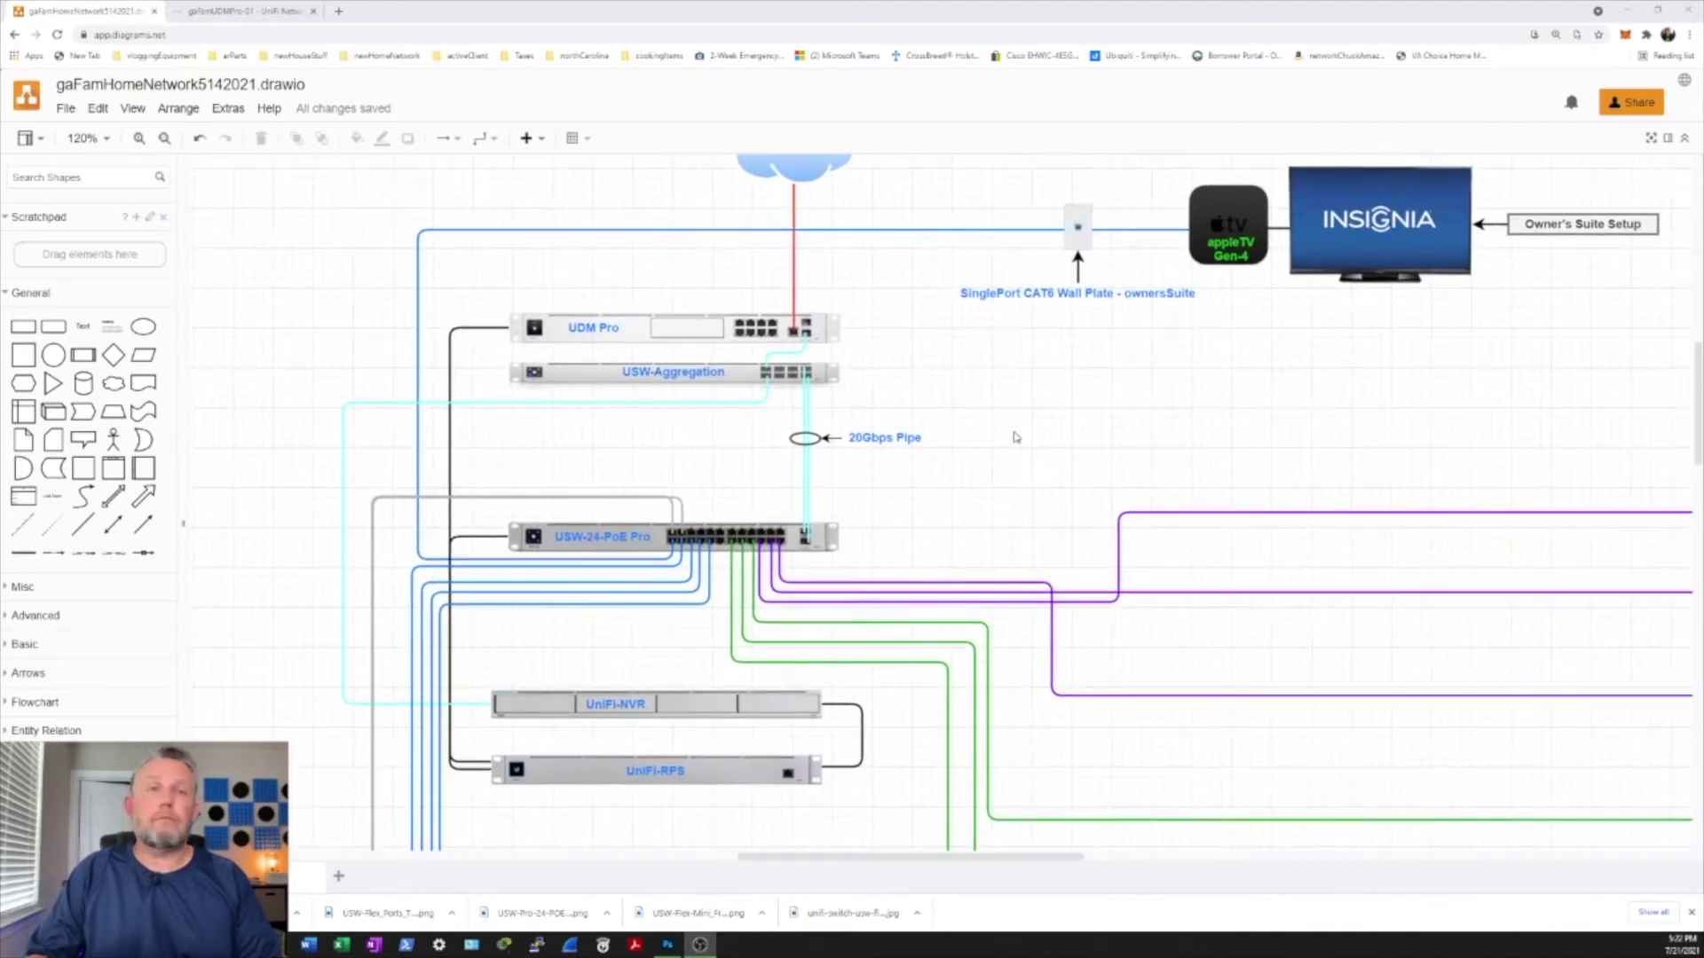
pyautogui.click(748, 396)
pyautogui.click(682, 378)
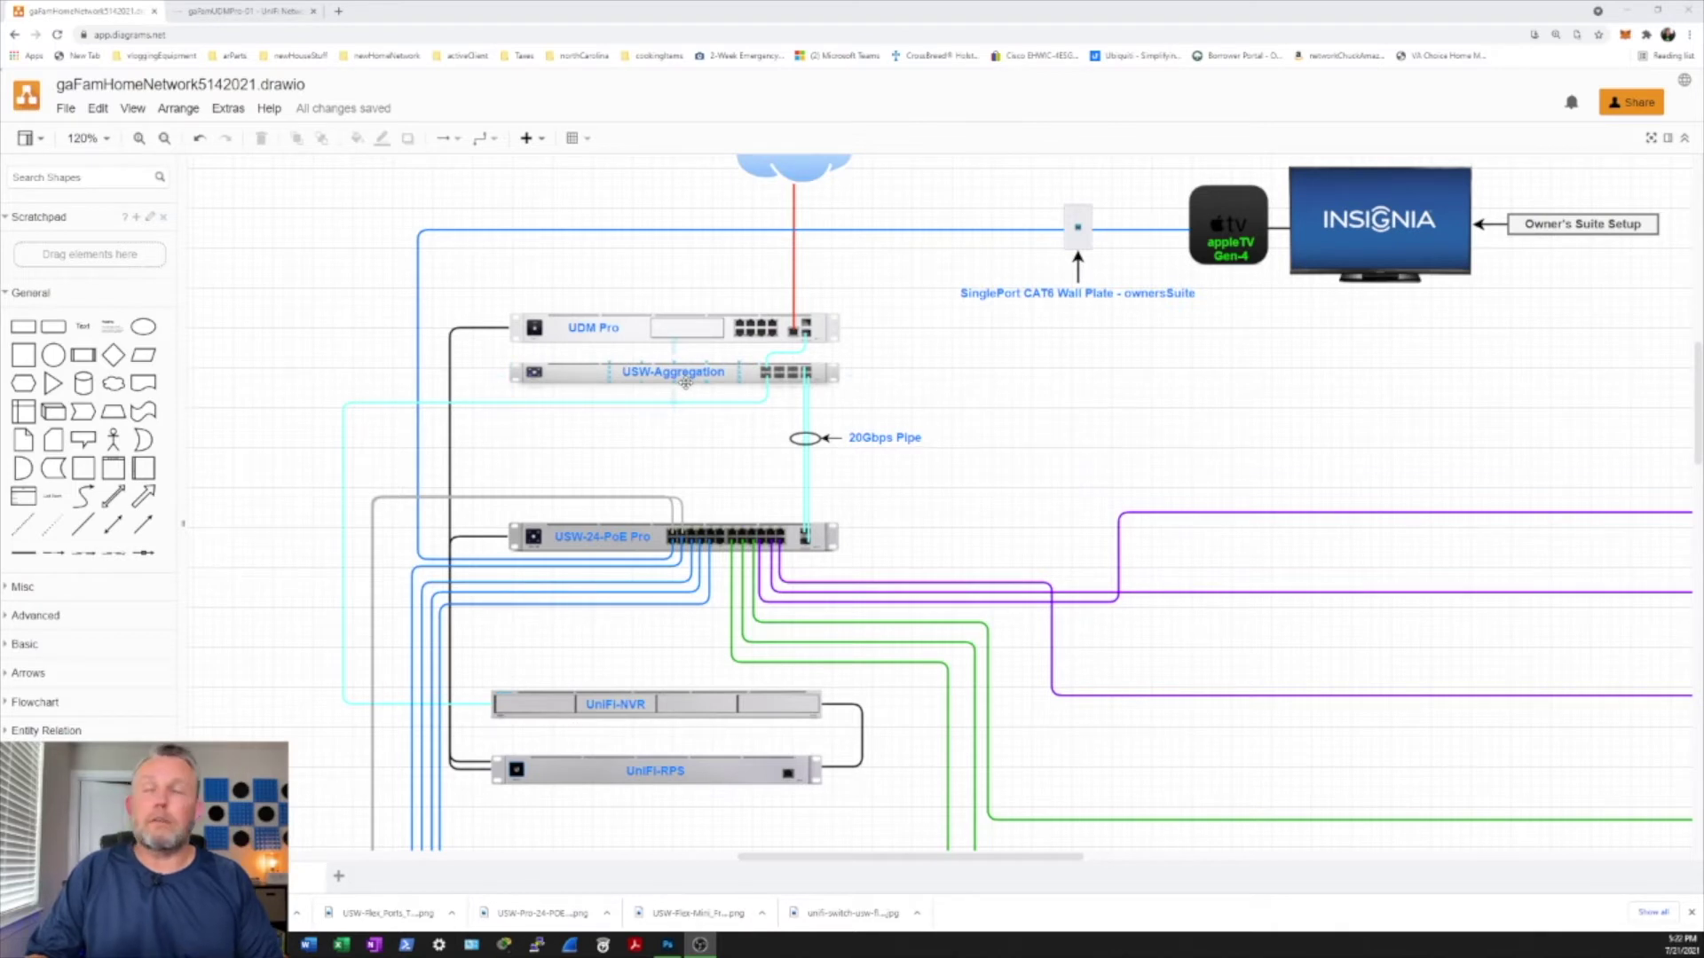
pyautogui.click(692, 427)
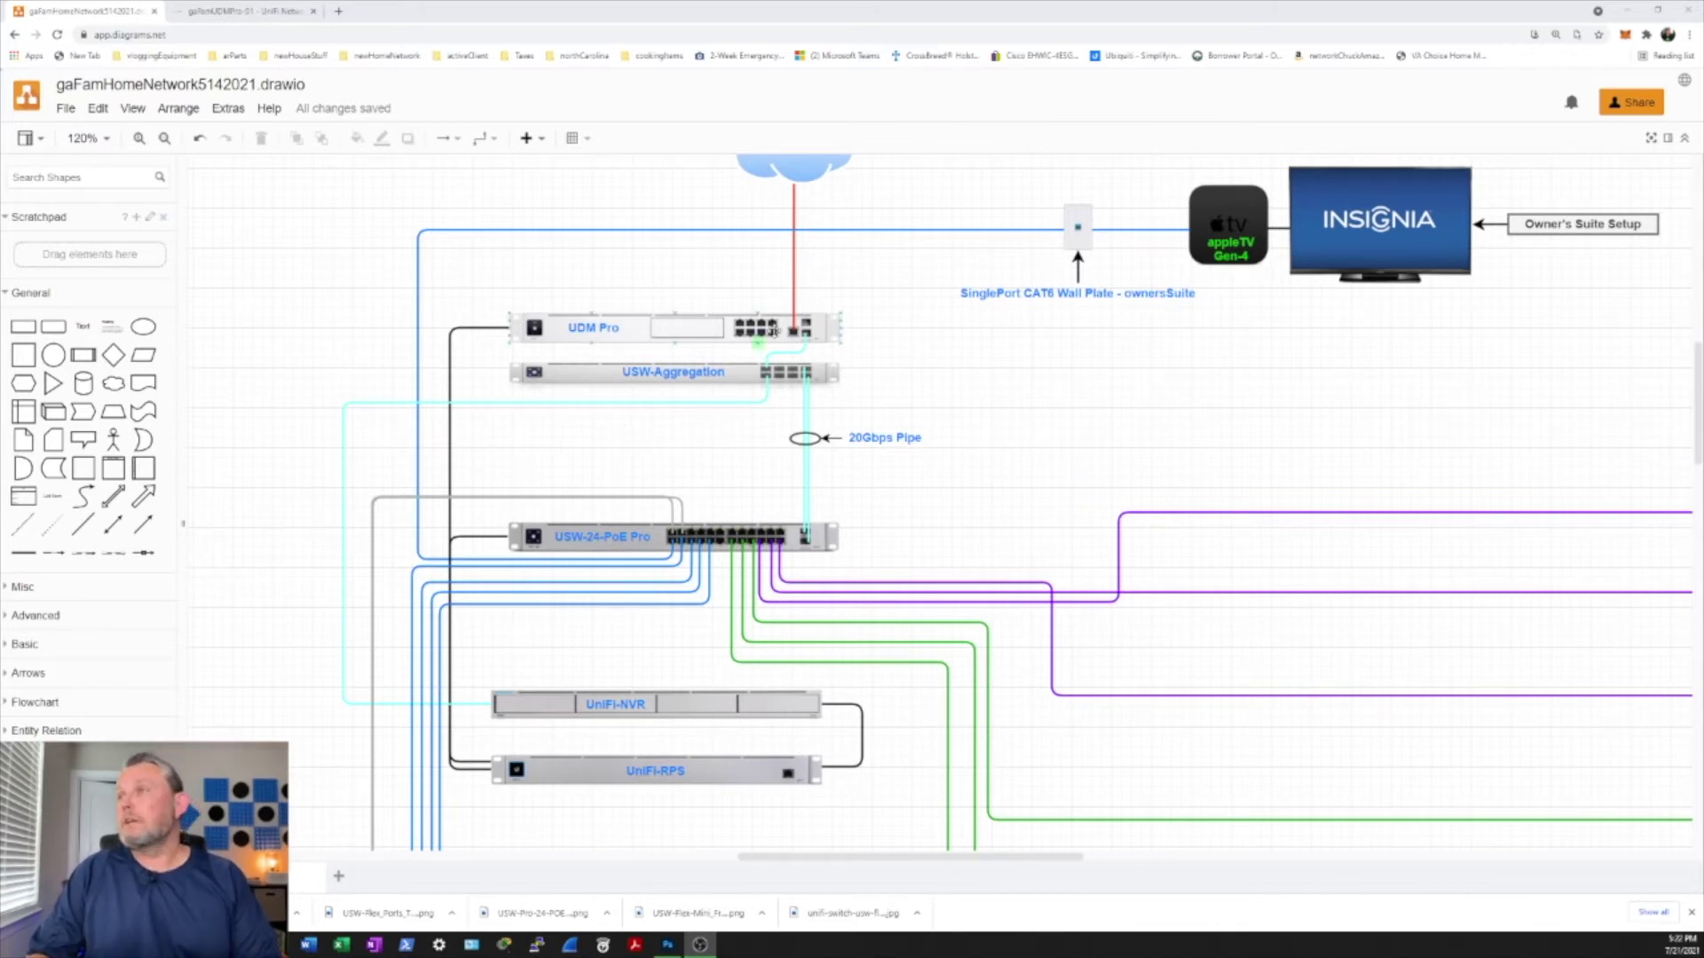
pyautogui.hscroll(10, 519, 443)
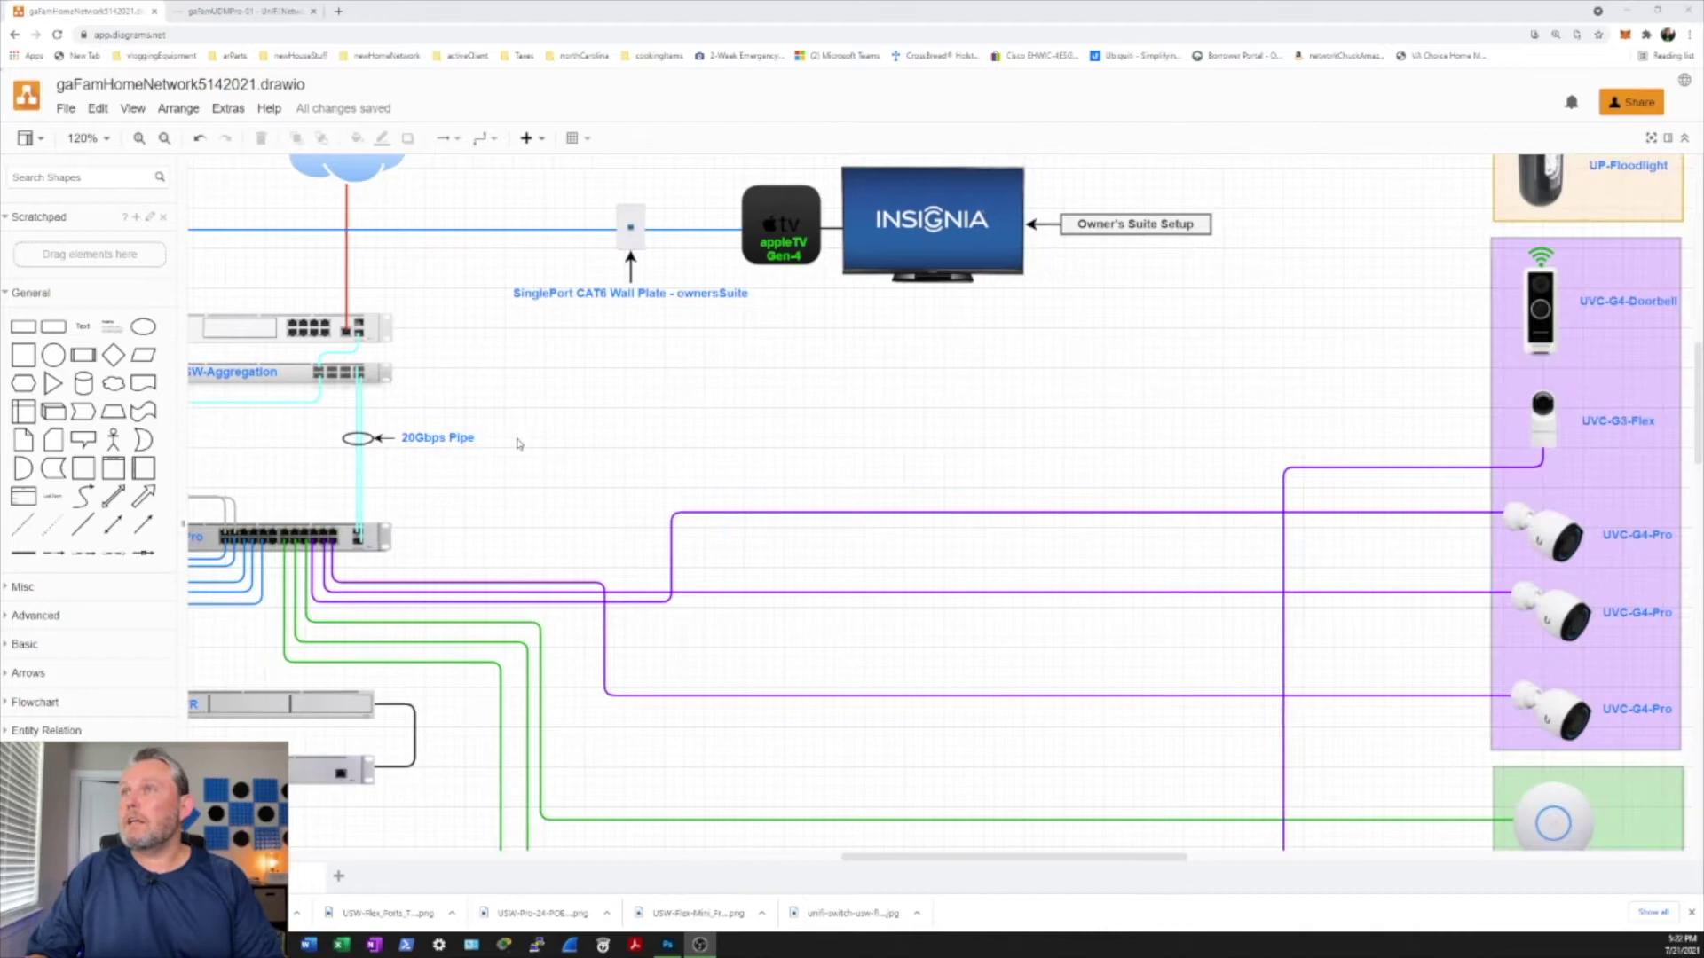
pyautogui.scroll(-2, 520, 443)
pyautogui.scroll(-3, 519, 444)
pyautogui.hscroll(1, 519, 443)
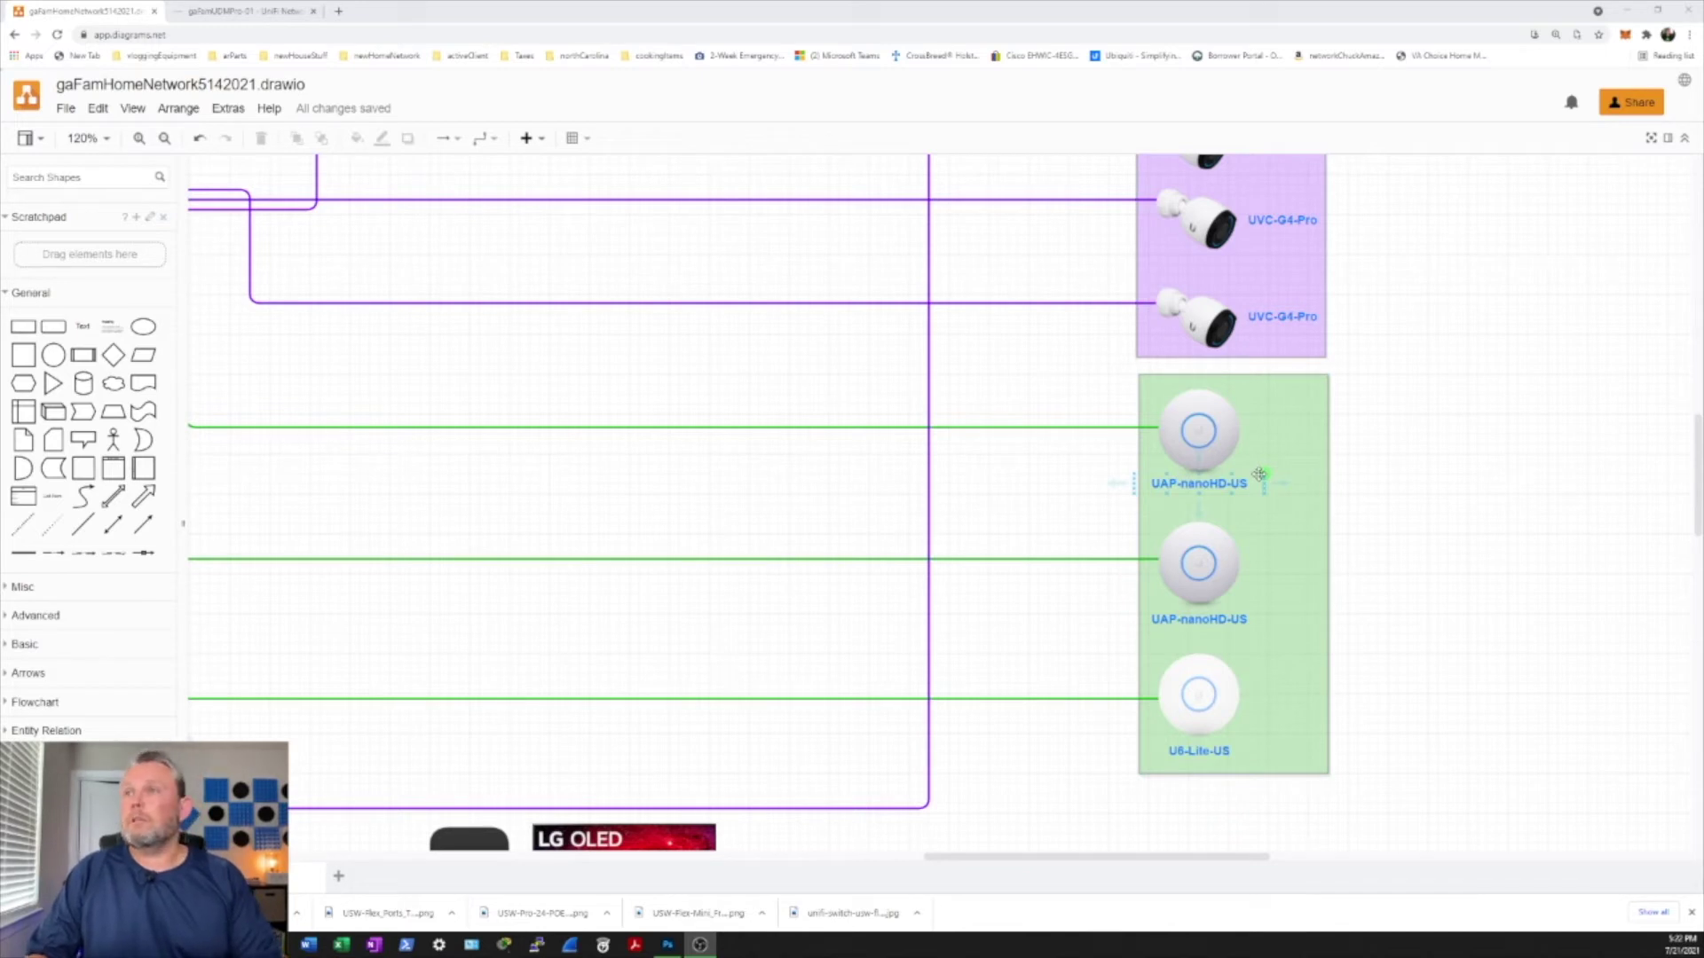
pyautogui.scroll(1, 1260, 475)
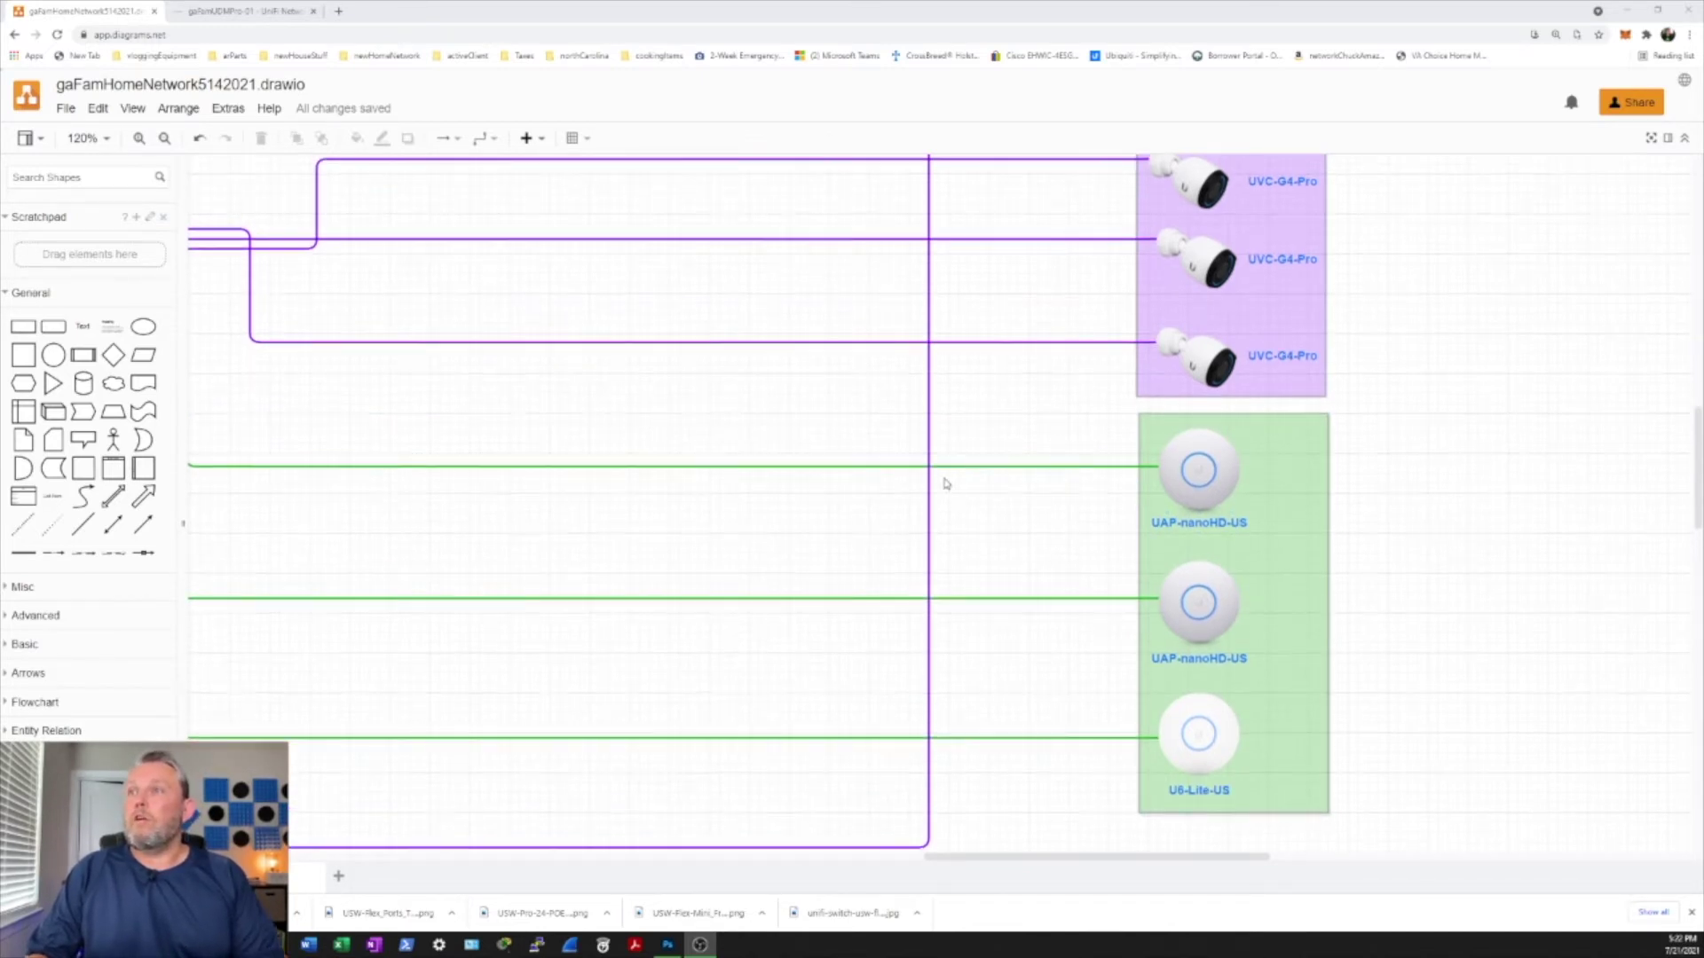
pyautogui.scroll(8, 1080, 492)
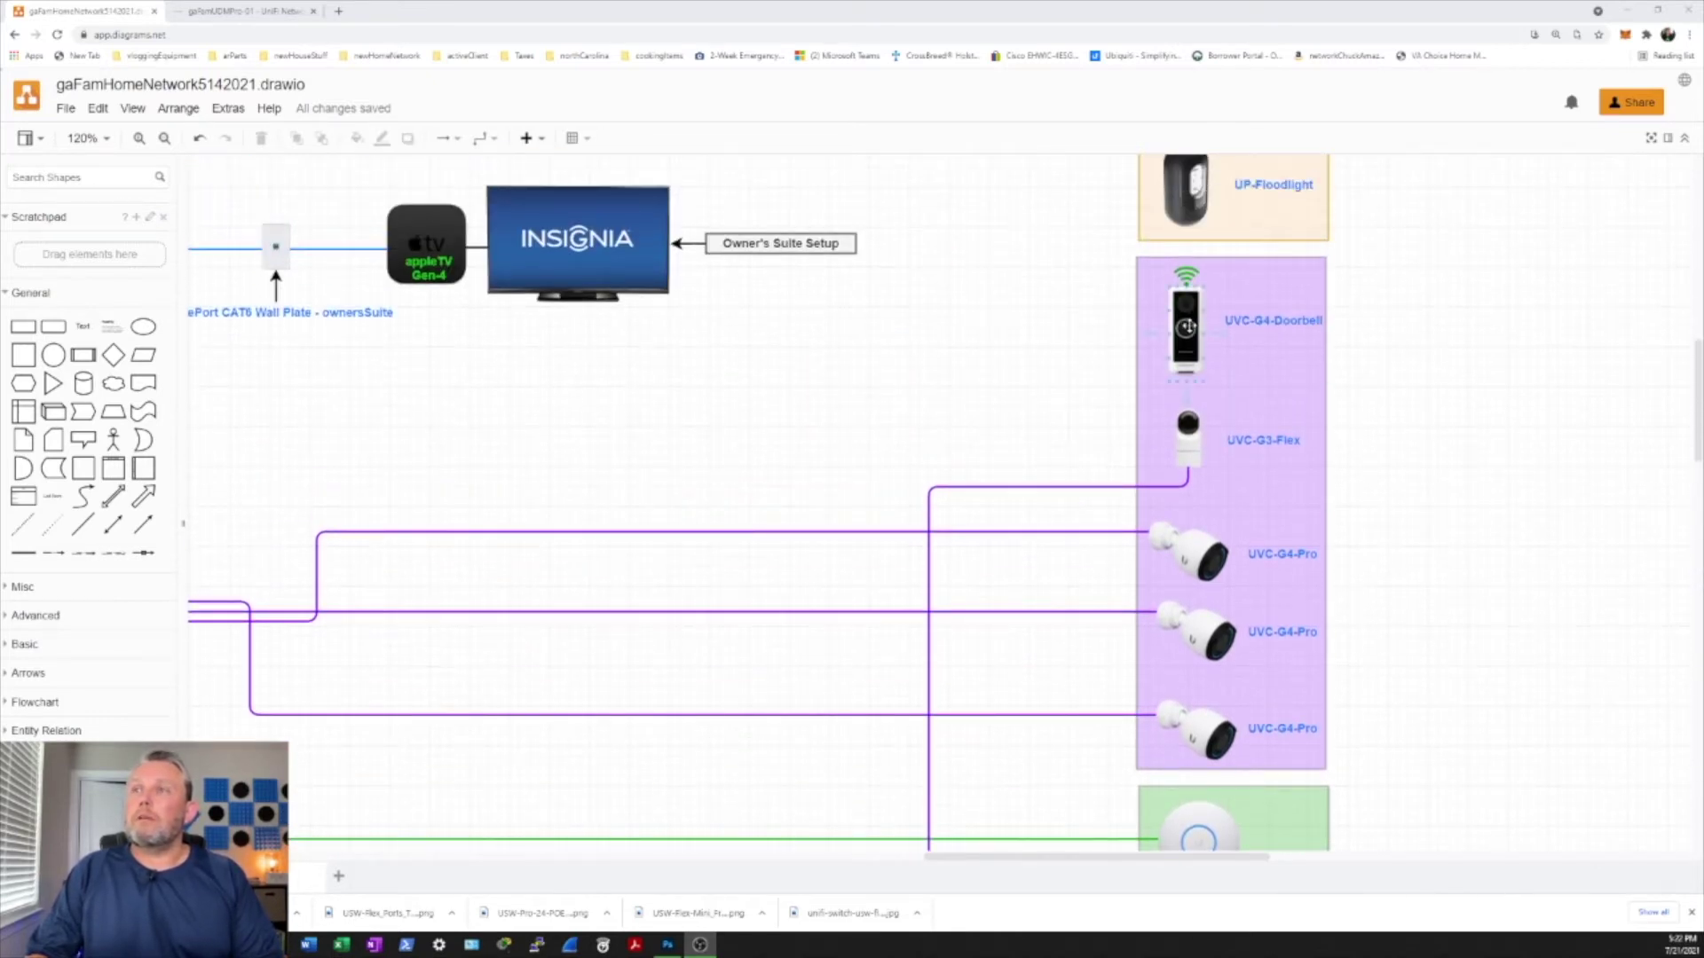
pyautogui.scroll(5, 1187, 328)
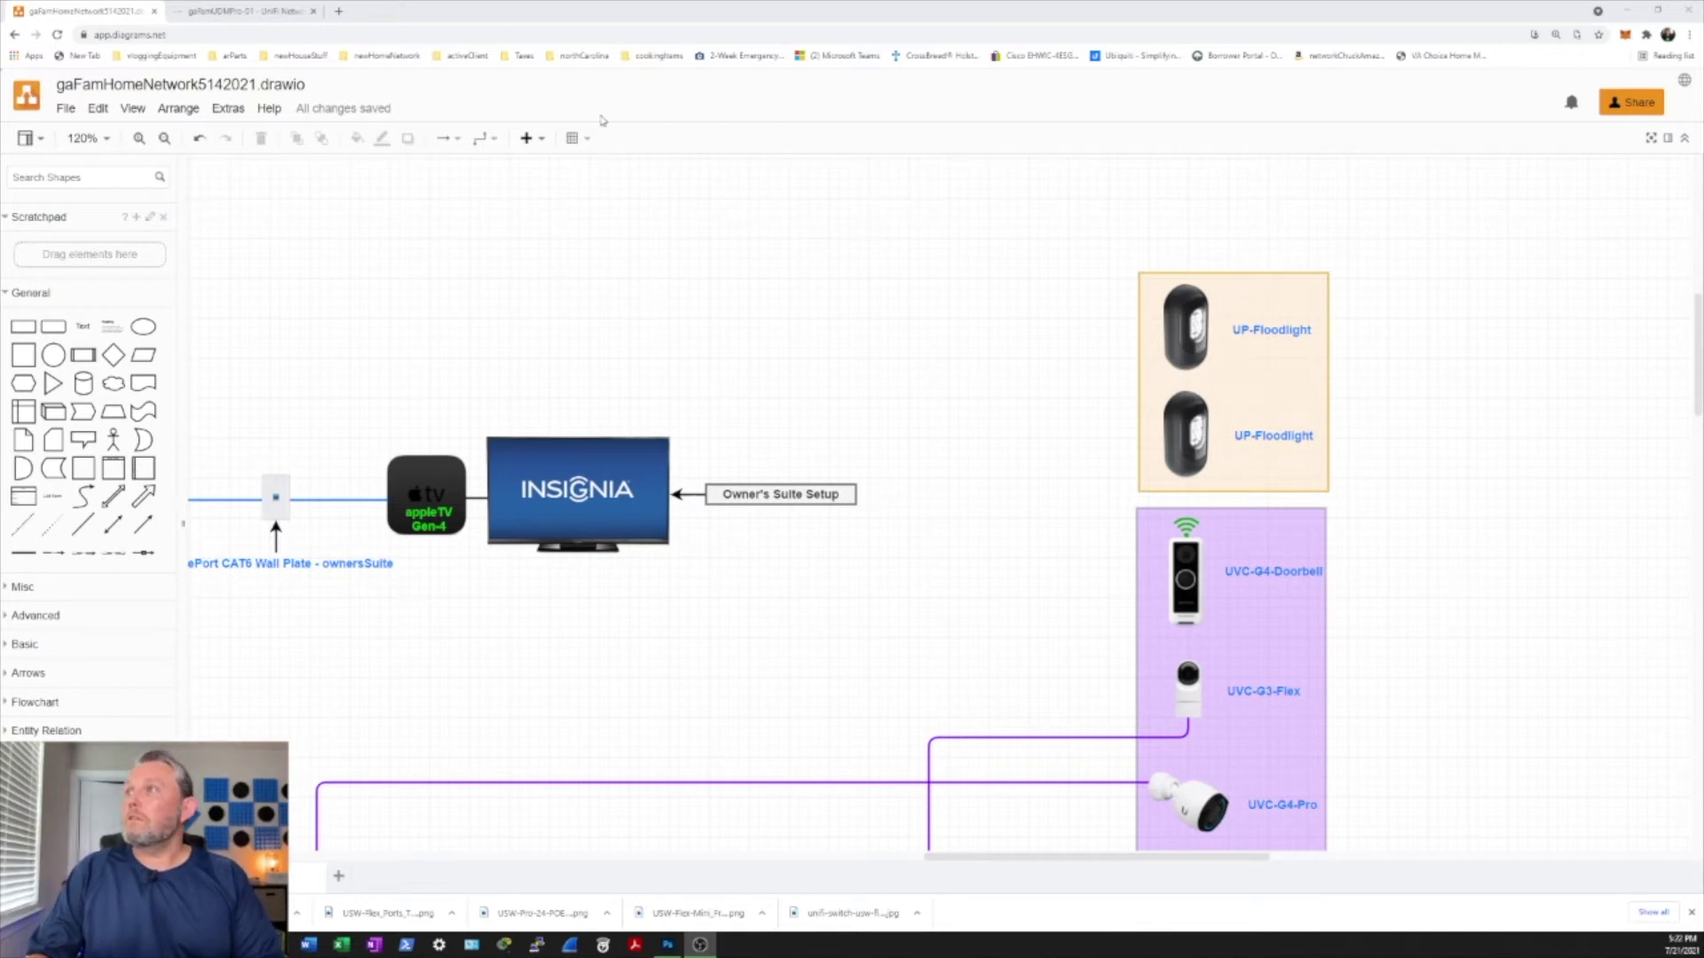
pyautogui.hscroll(-8, 762, 380)
pyautogui.scroll(-3, 761, 380)
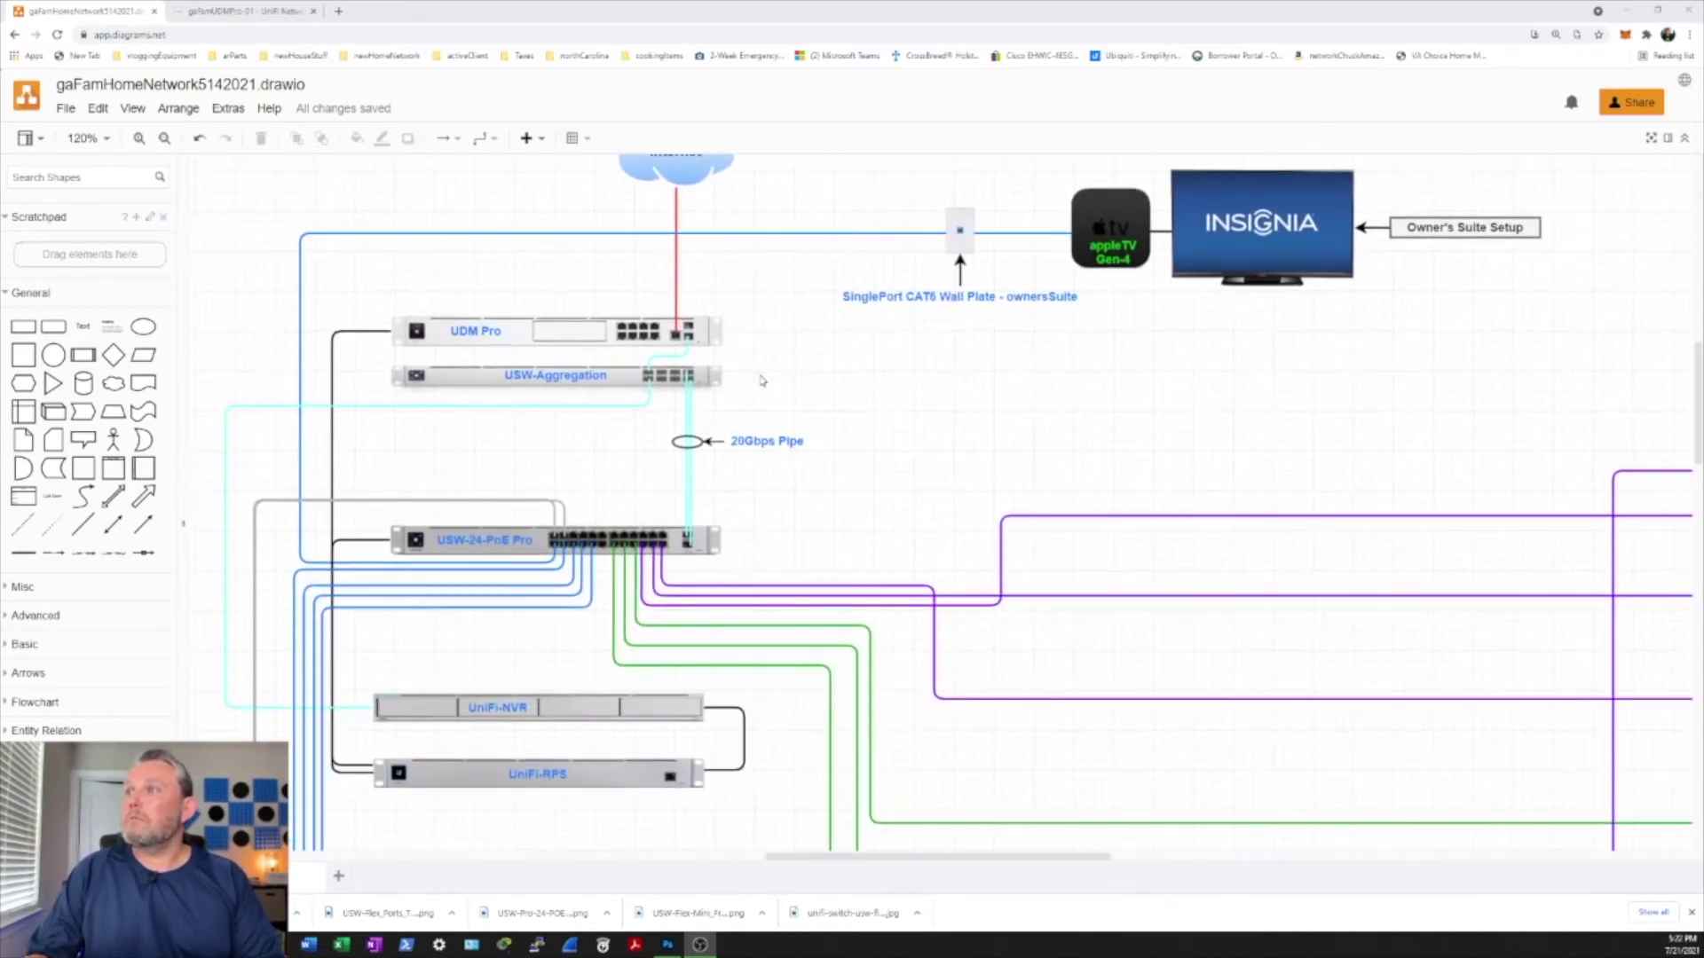
pyautogui.scroll(-3, 762, 380)
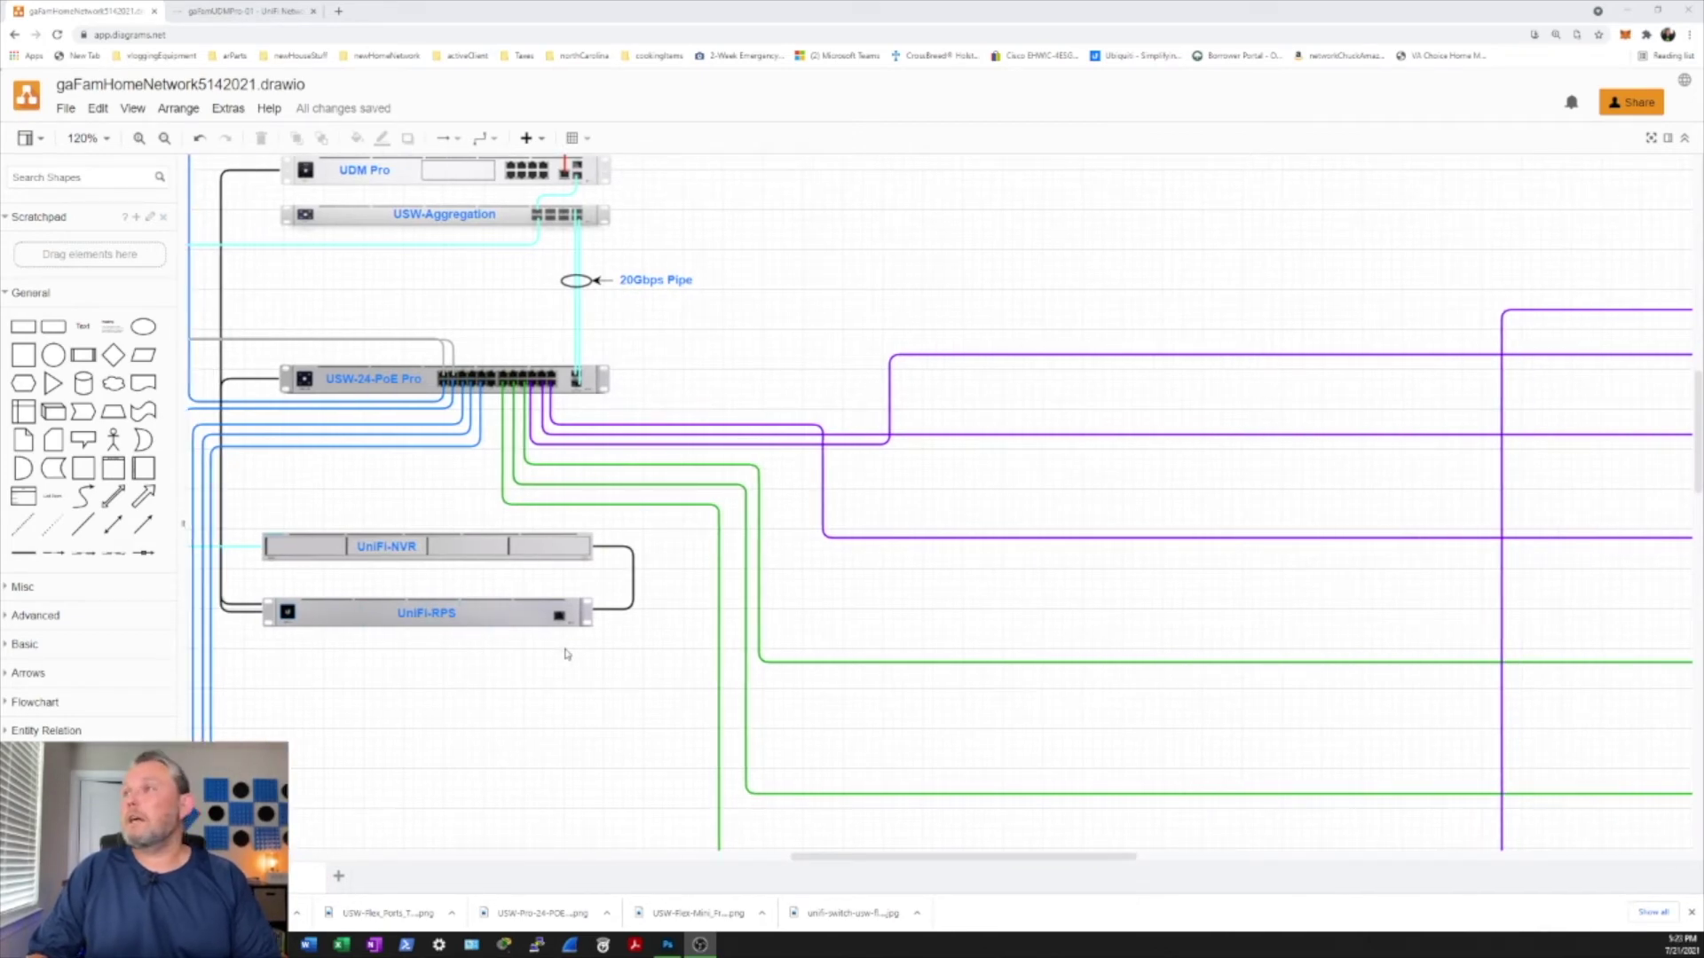
pyautogui.hscroll(8, 567, 654)
pyautogui.hscroll(4, 566, 654)
pyautogui.scroll(10, 566, 655)
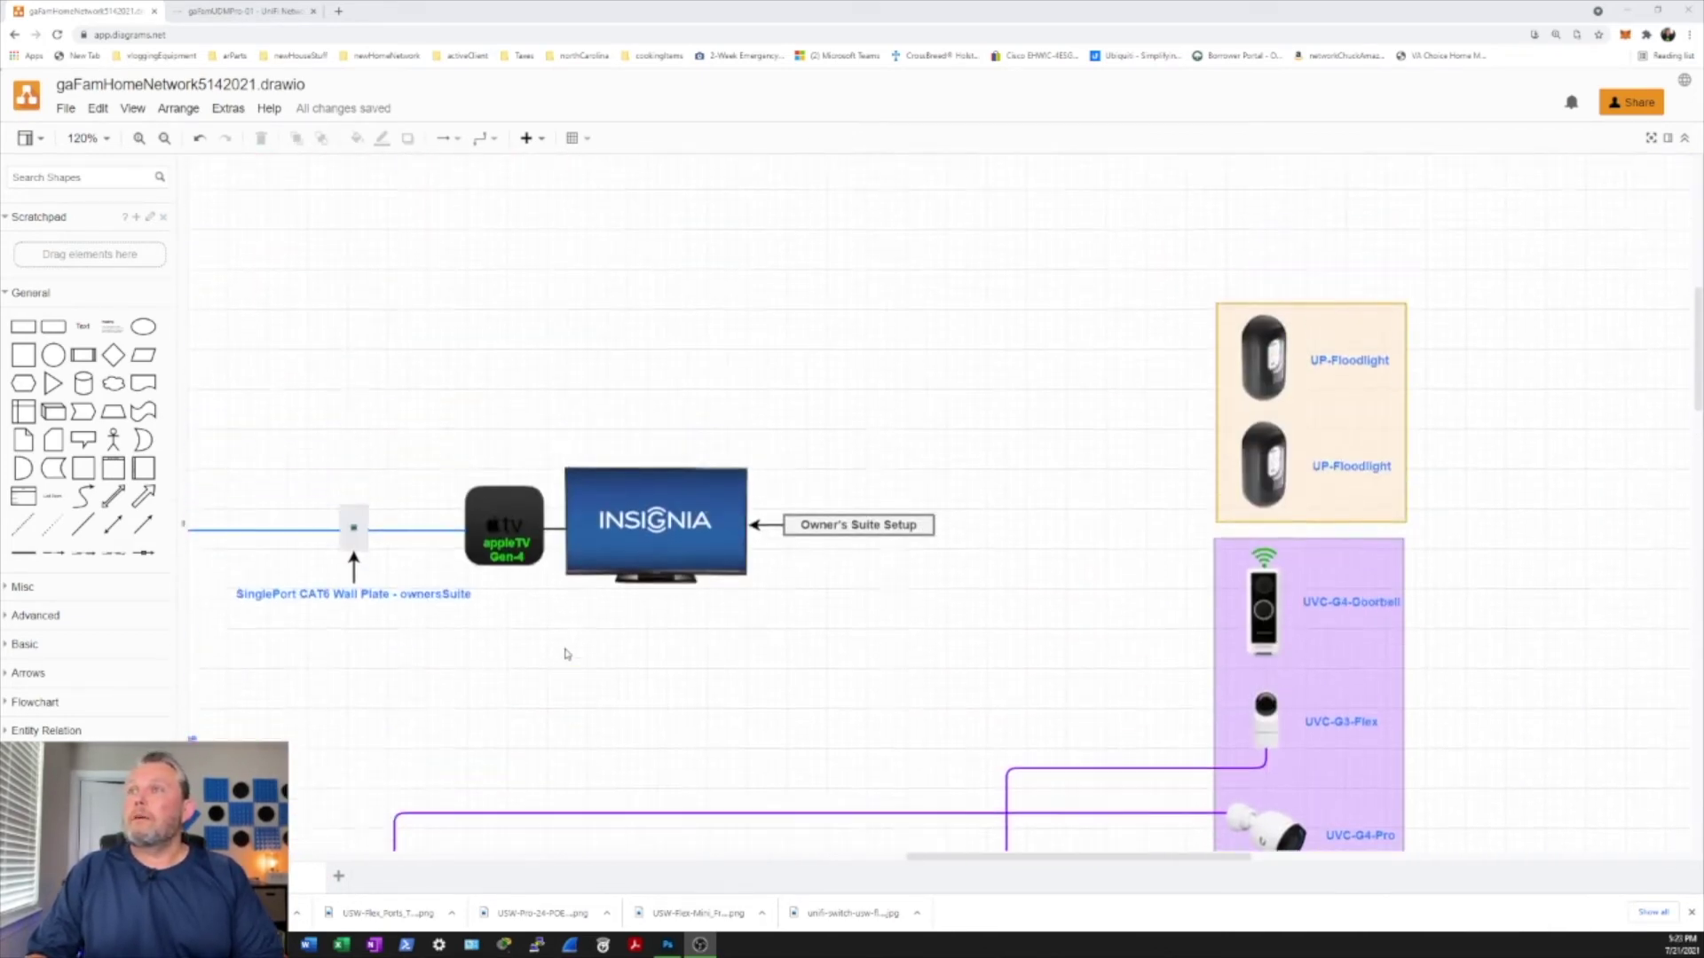
pyautogui.hscroll(3, 1293, 546)
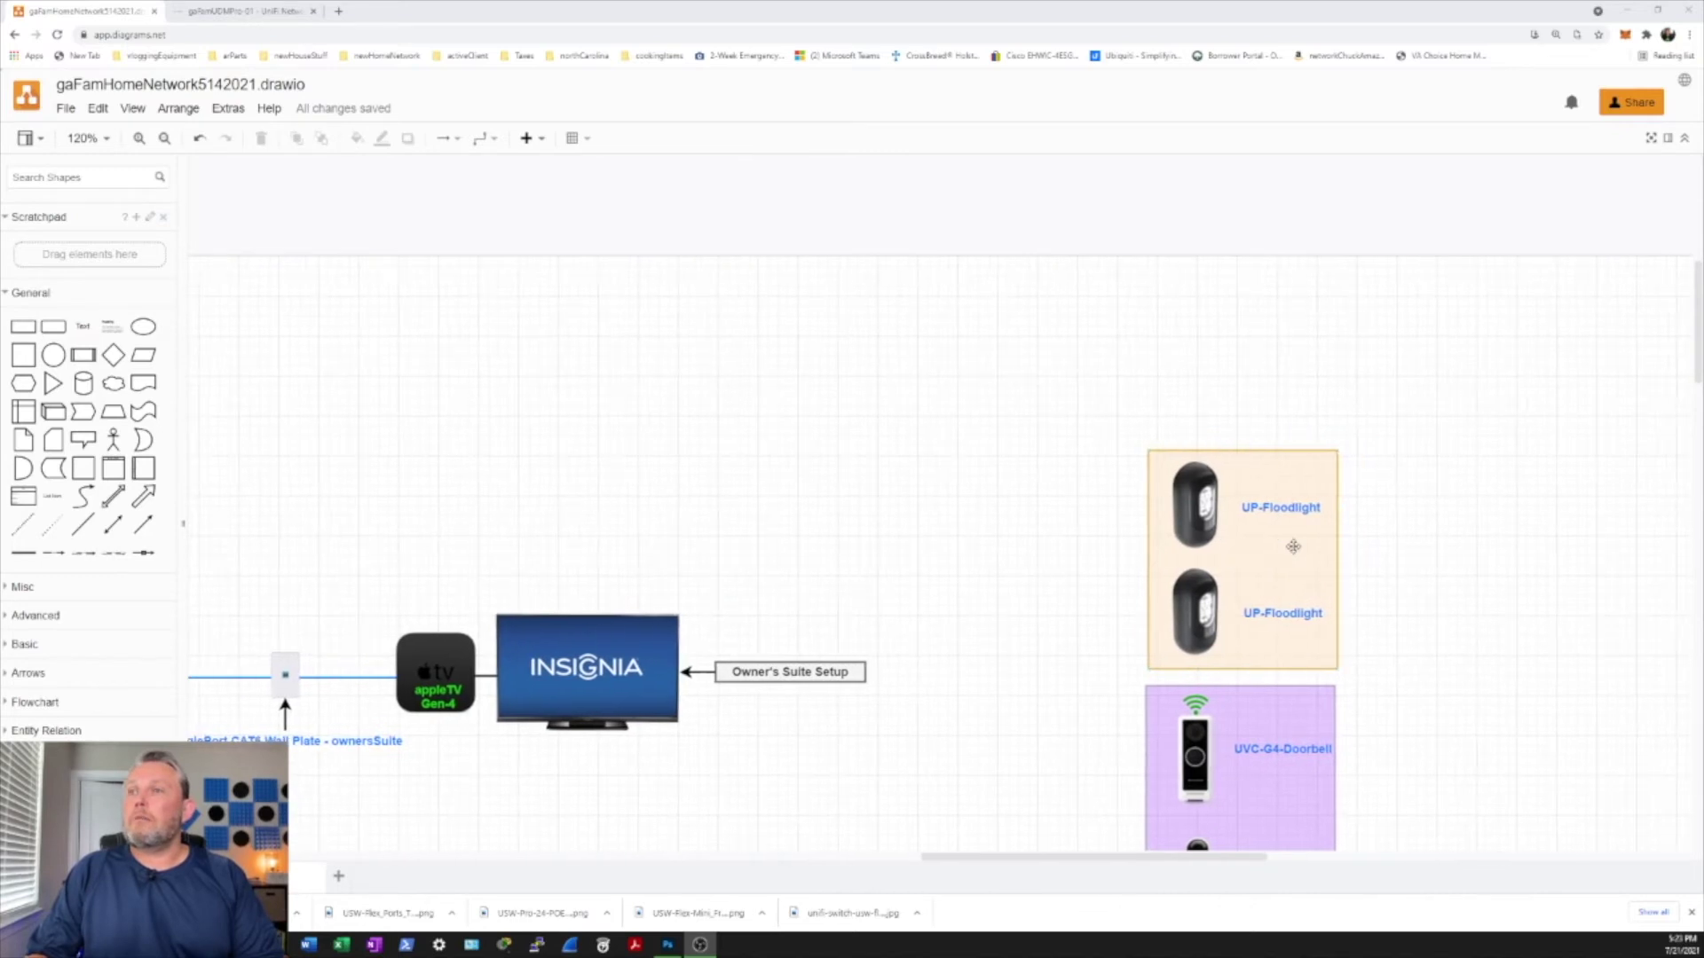
pyautogui.scroll(-8, 1293, 546)
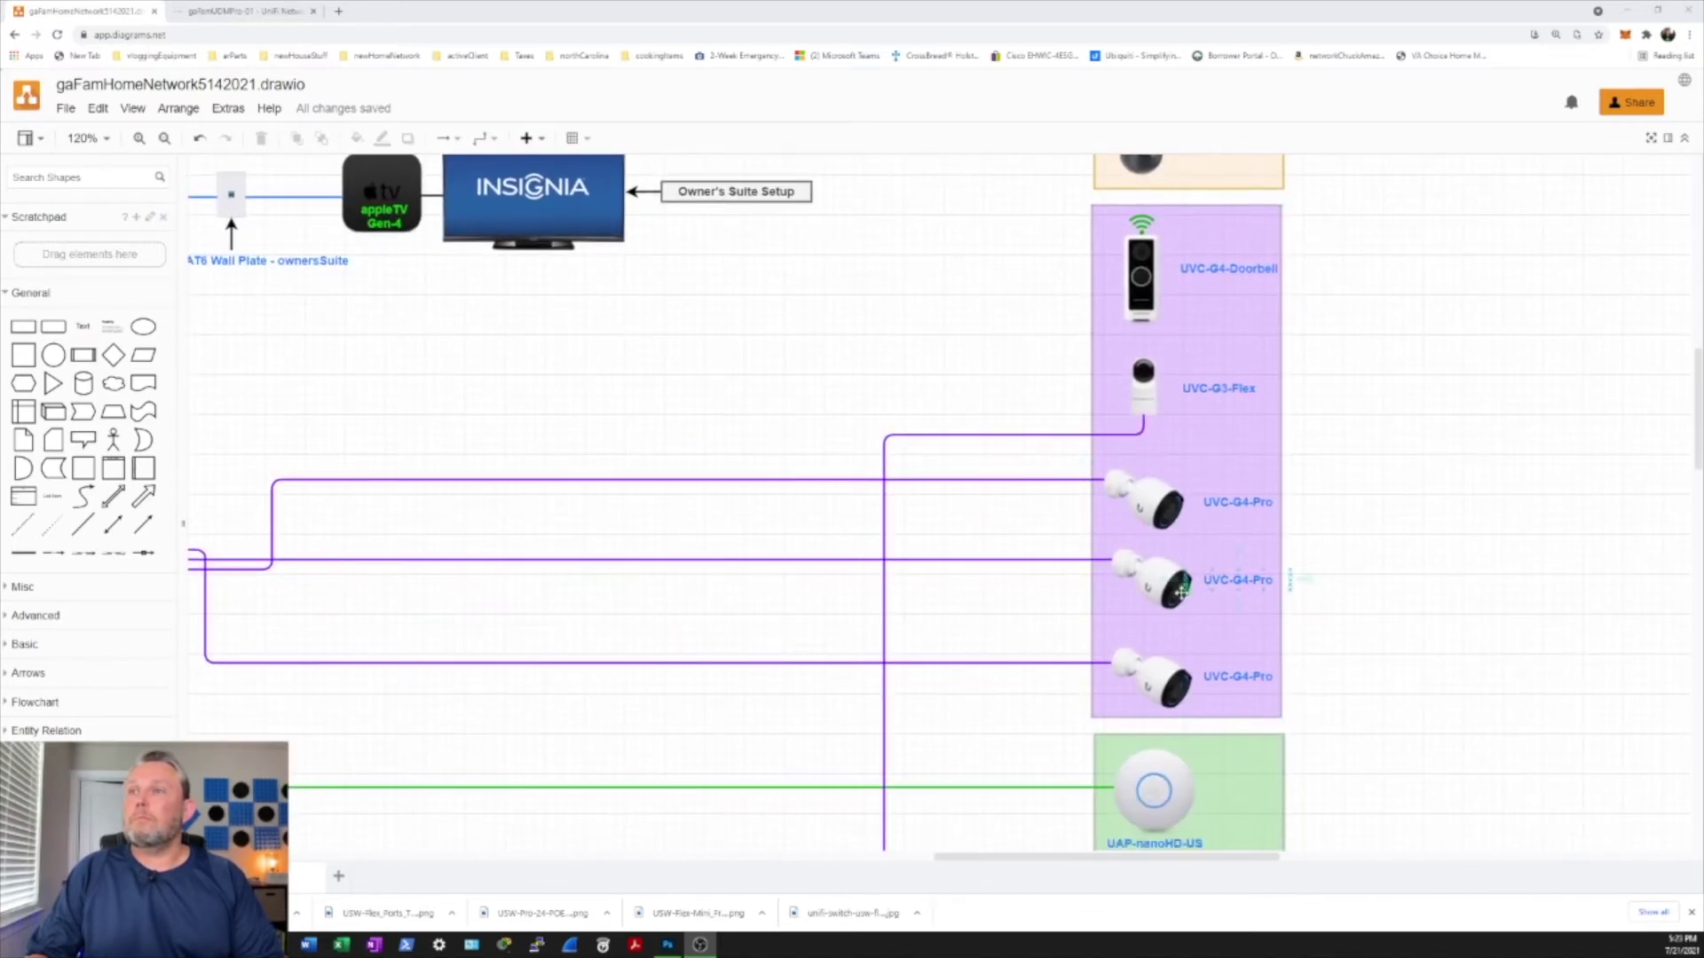
pyautogui.hscroll(-4, 830, 413)
pyautogui.scroll(3, 829, 413)
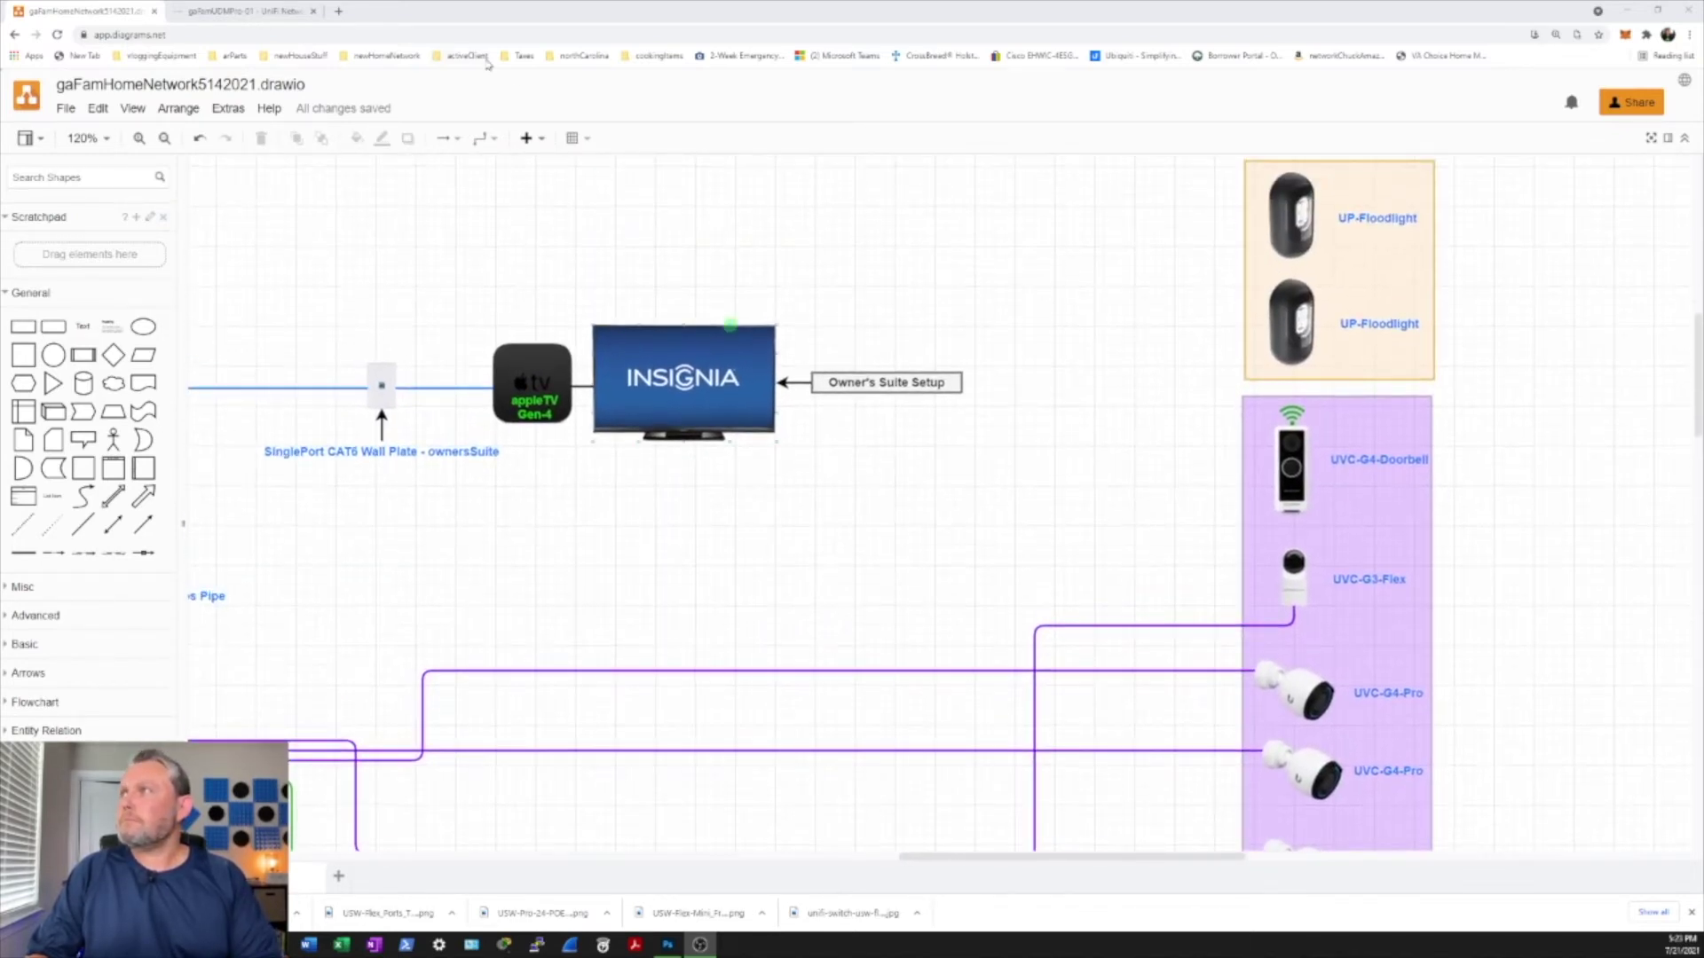
# Step: Paste gaFamFlexMini-01 as the name of port 3 on the USW-Pro-24-PoE switch
pyautogui.click(240, 12)
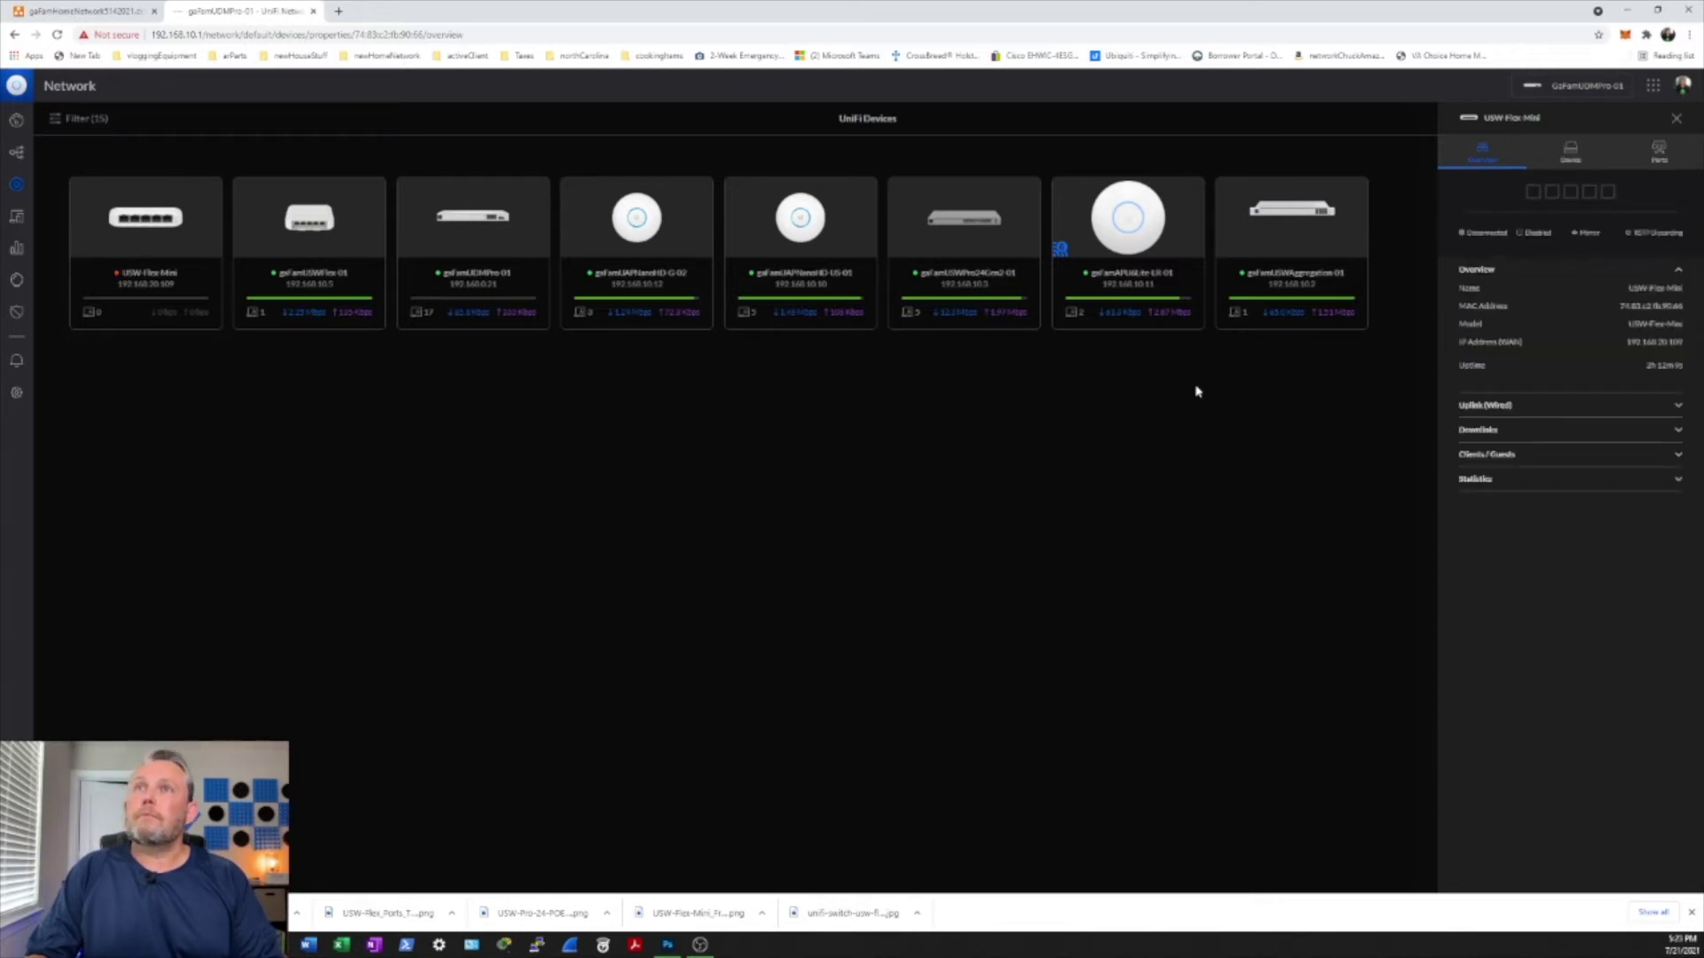
pyautogui.click(1537, 196)
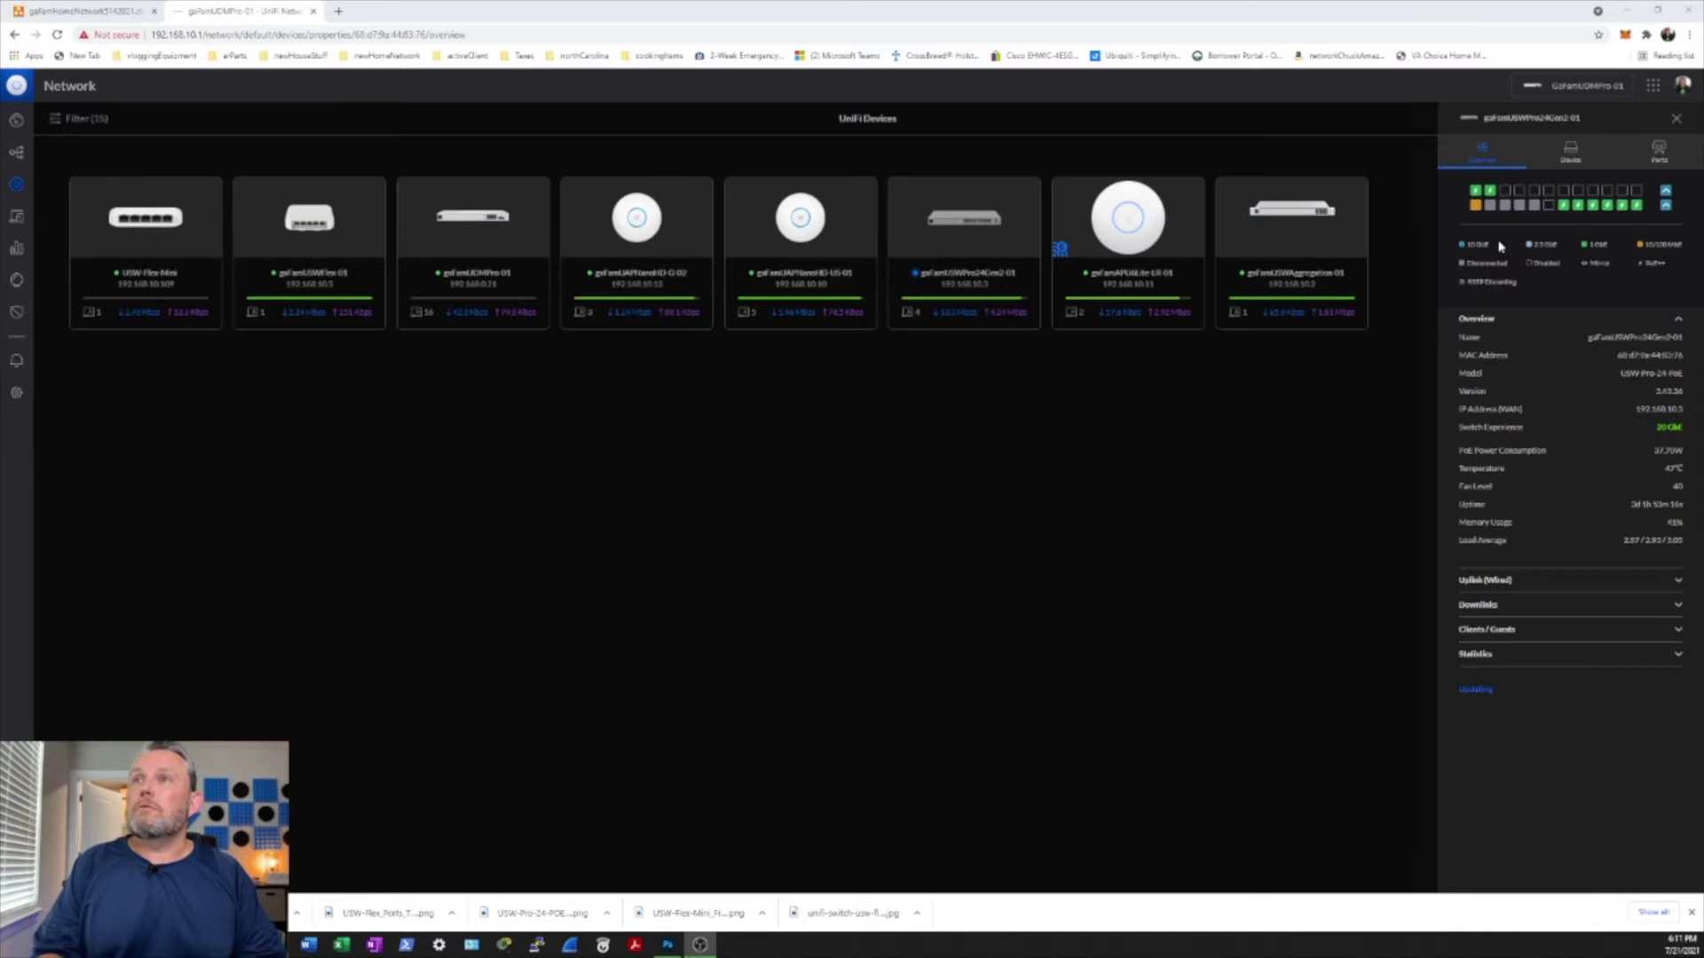
pyautogui.click(1658, 150)
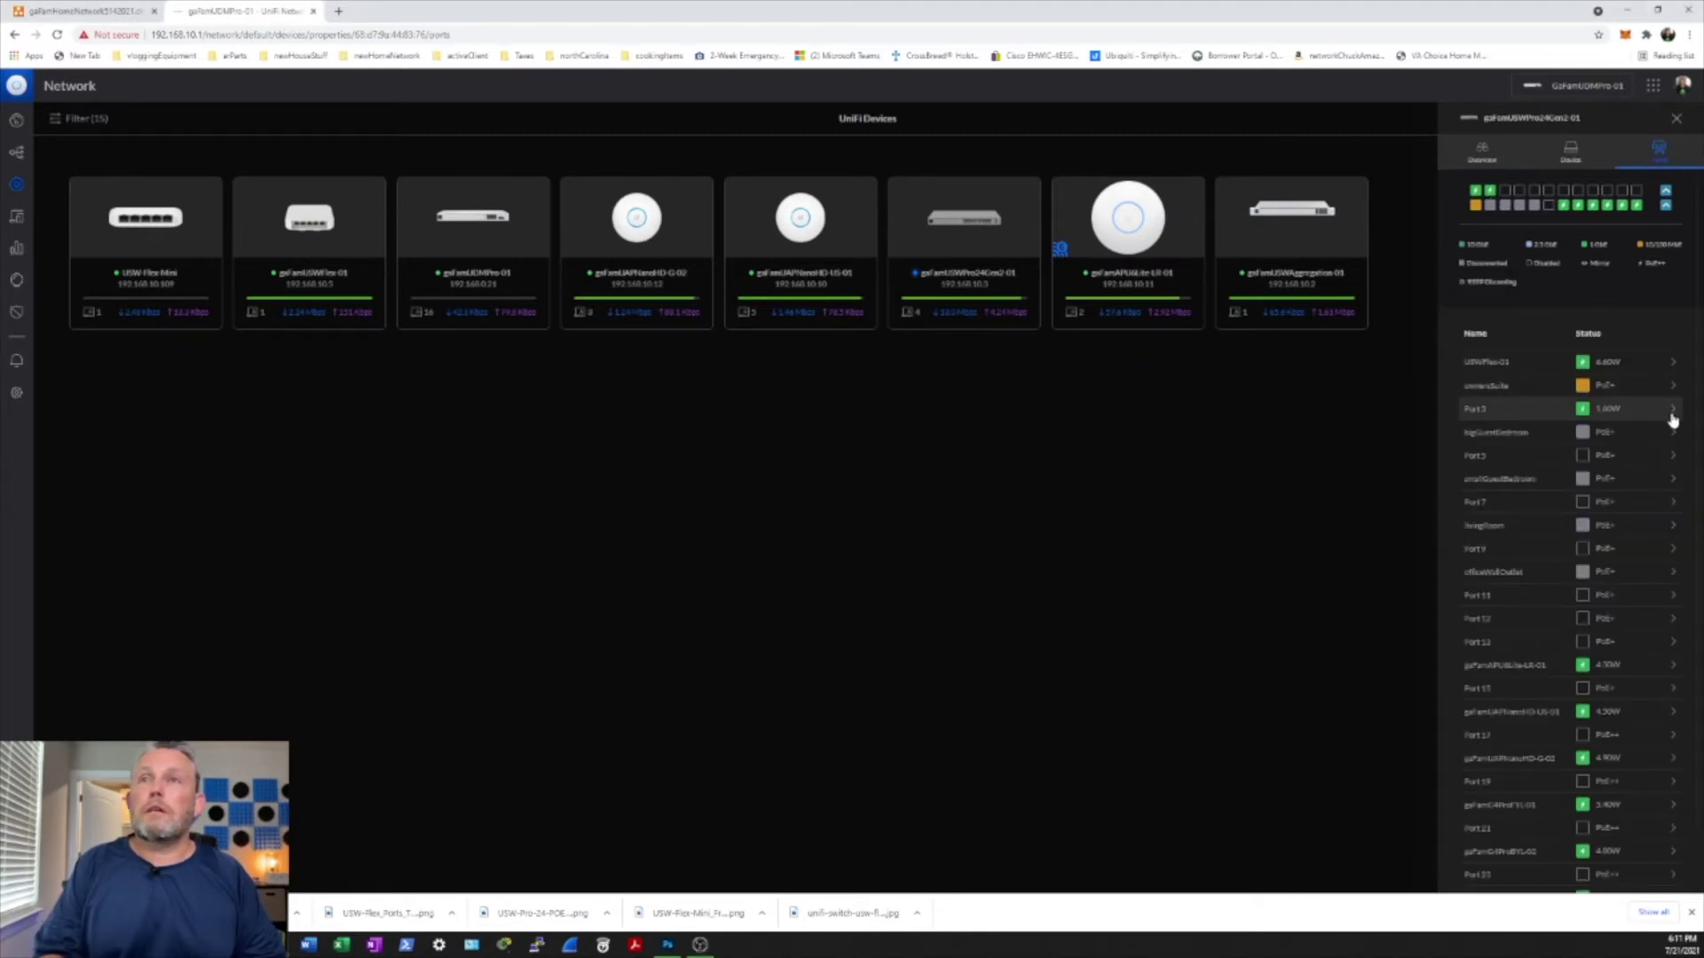
pyautogui.click(1673, 410)
pyautogui.click(1522, 225)
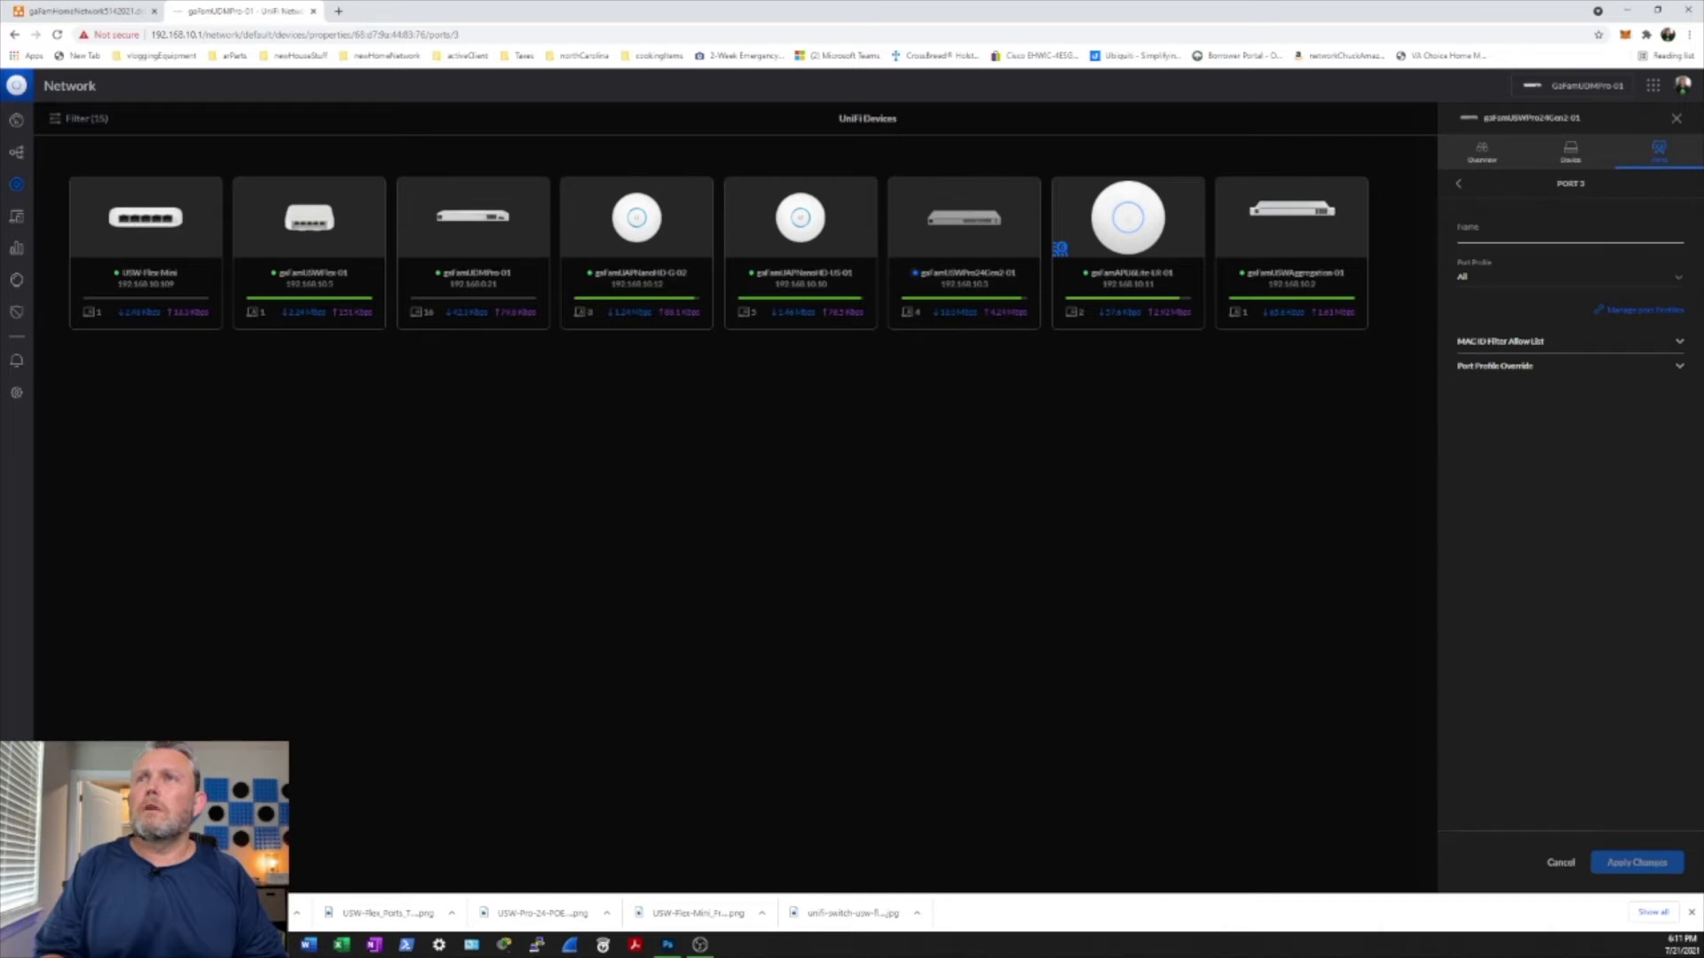
pyautogui.write('gaFamFlexMini-01')
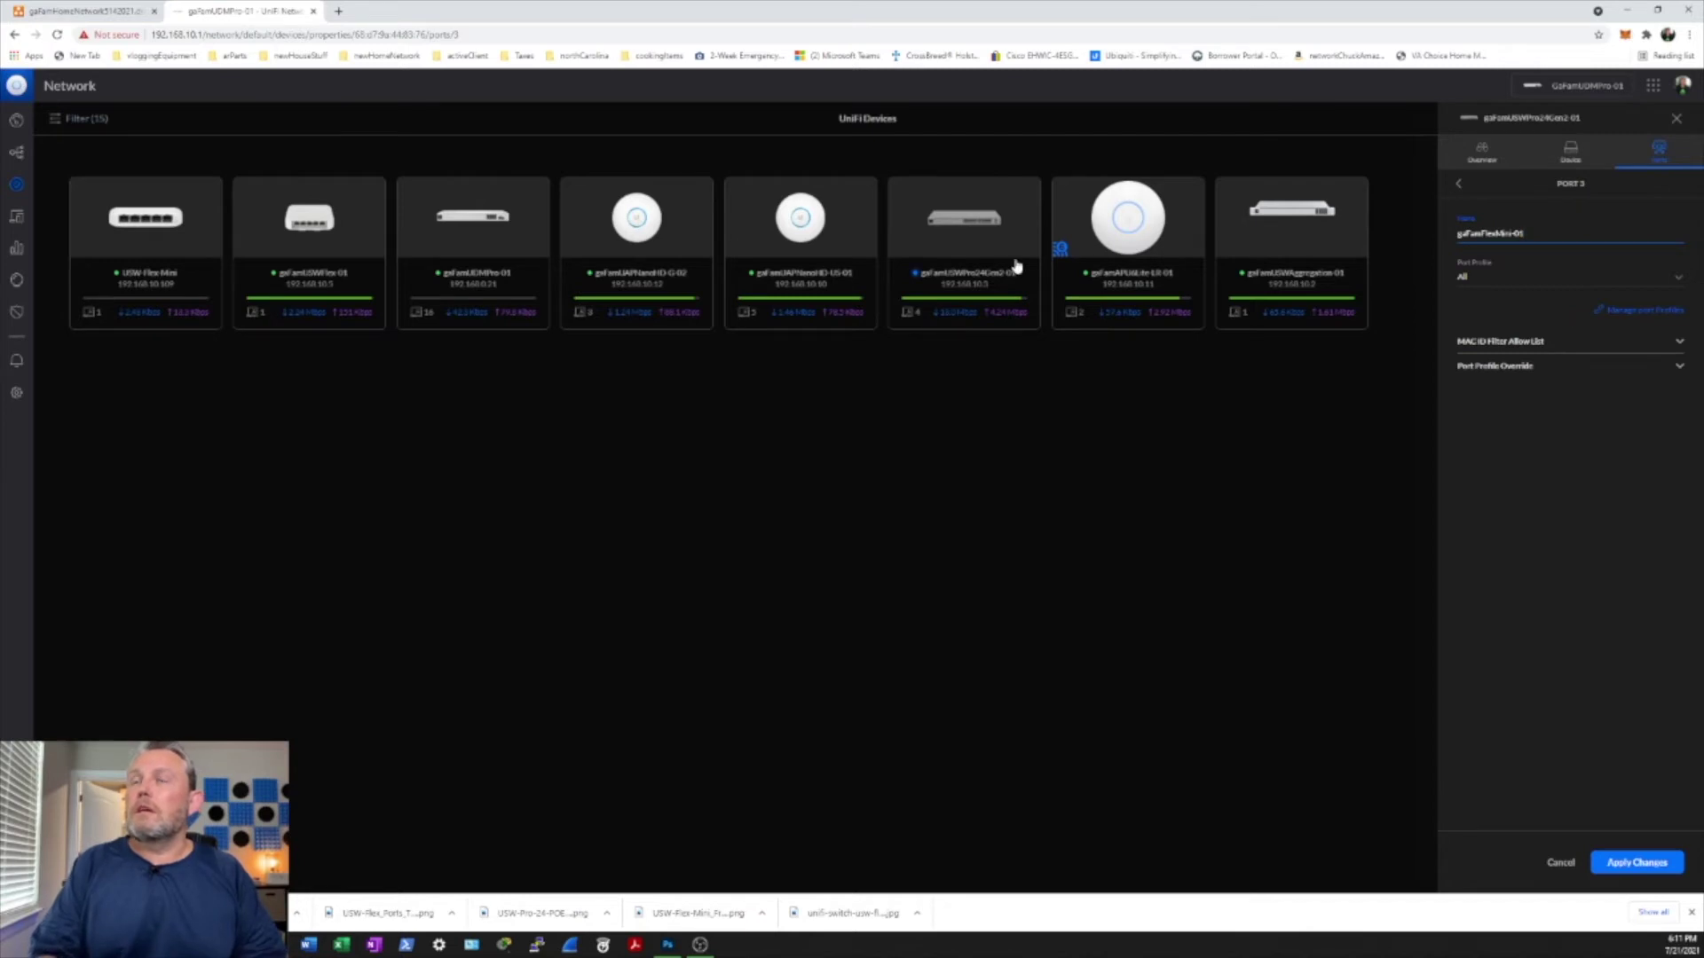
# Step: Copy the USW-Flex-Mini's MAC address and go back to the 24-port PoE switch
pyautogui.click(124, 229)
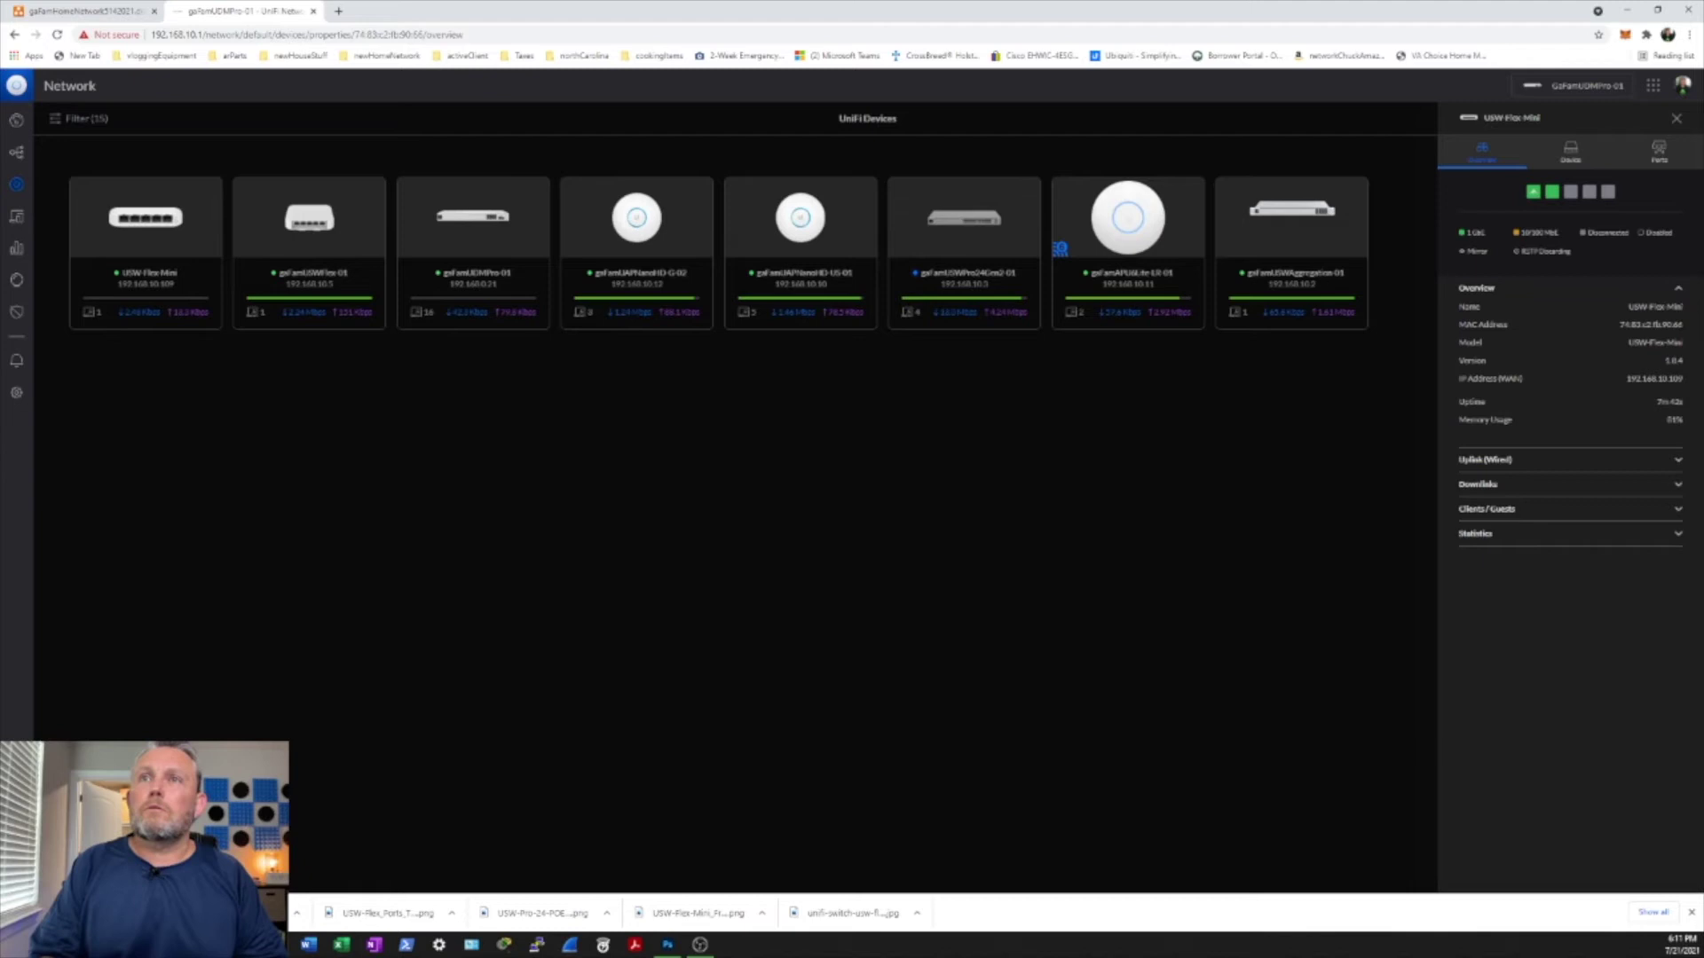
pyautogui.moveTo(1684, 325); pyautogui.dragTo(1623, 325)
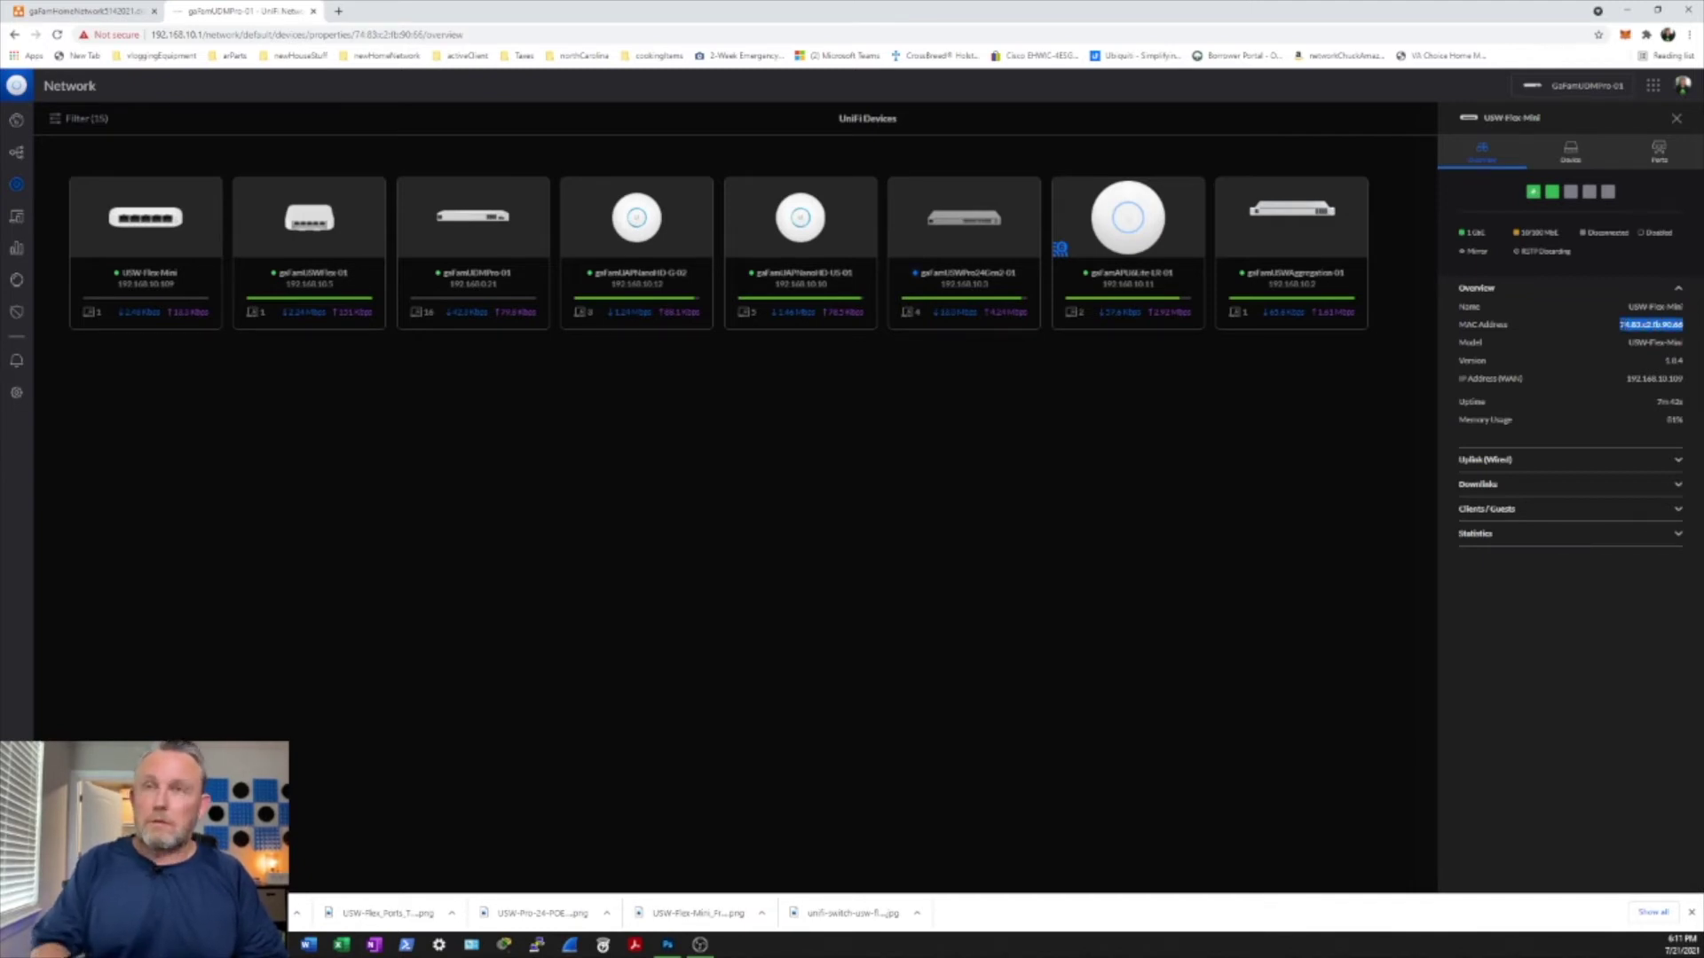
pyautogui.click(941, 230)
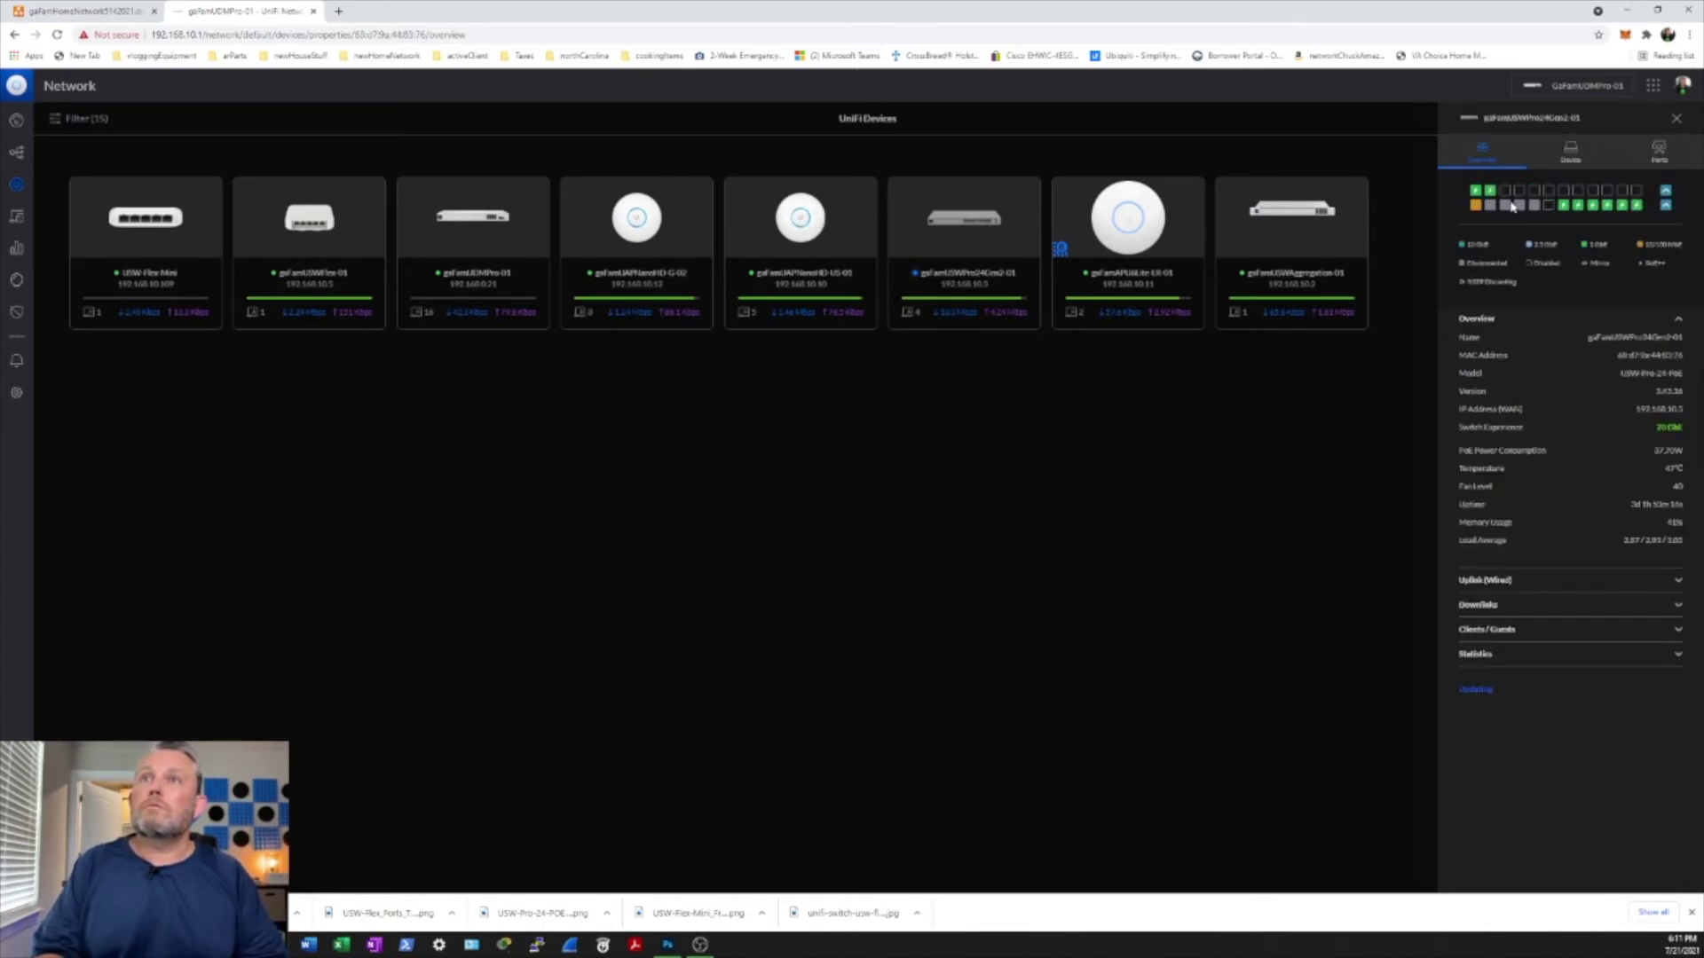
# Step: Allow only the Flex Mini's MAC on port 3, name it gaFamFlexMini-01, and apply
pyautogui.click(1659, 151)
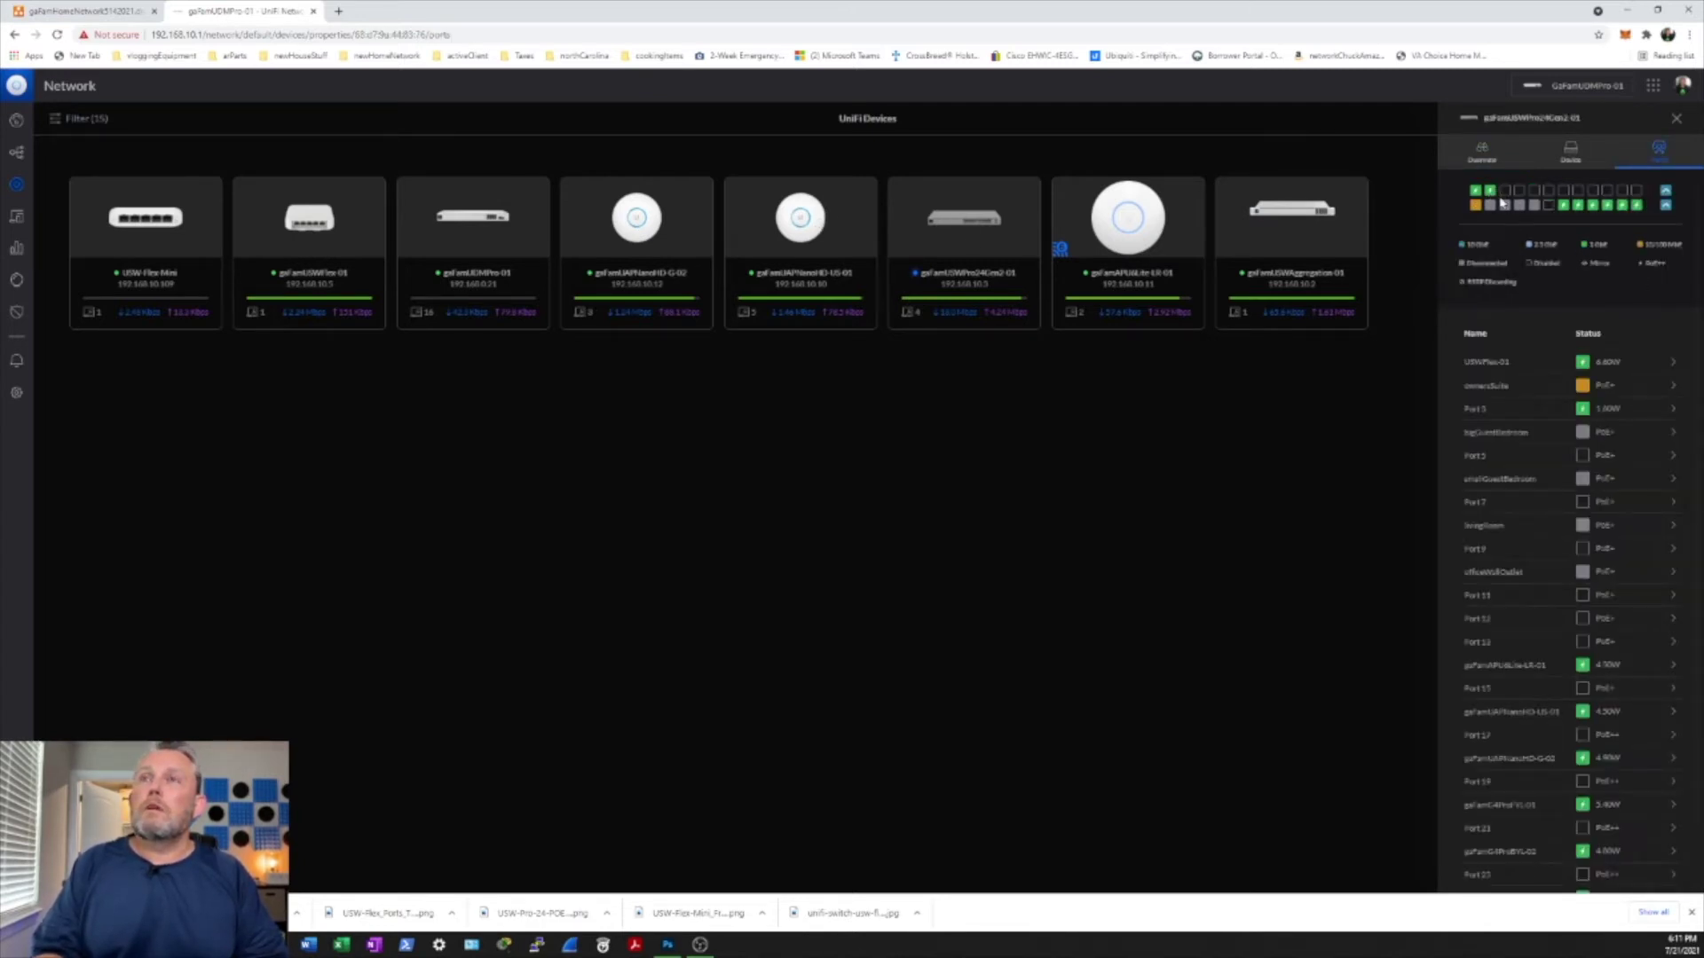
pyautogui.click(1661, 408)
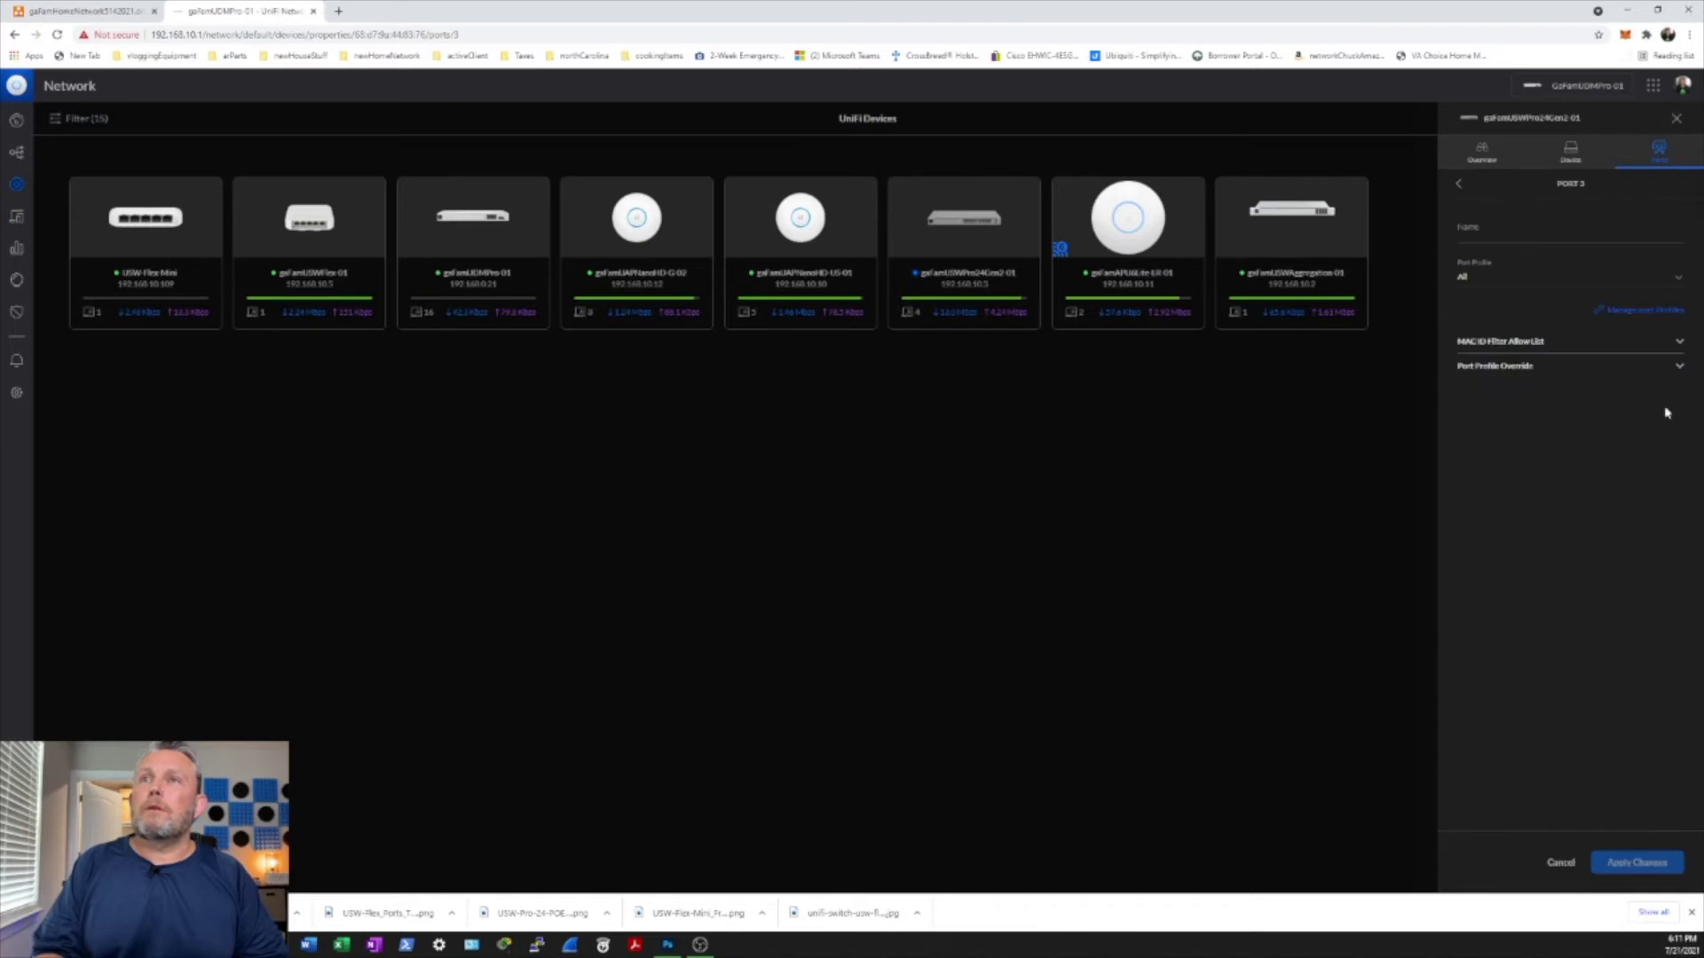
pyautogui.click(1575, 344)
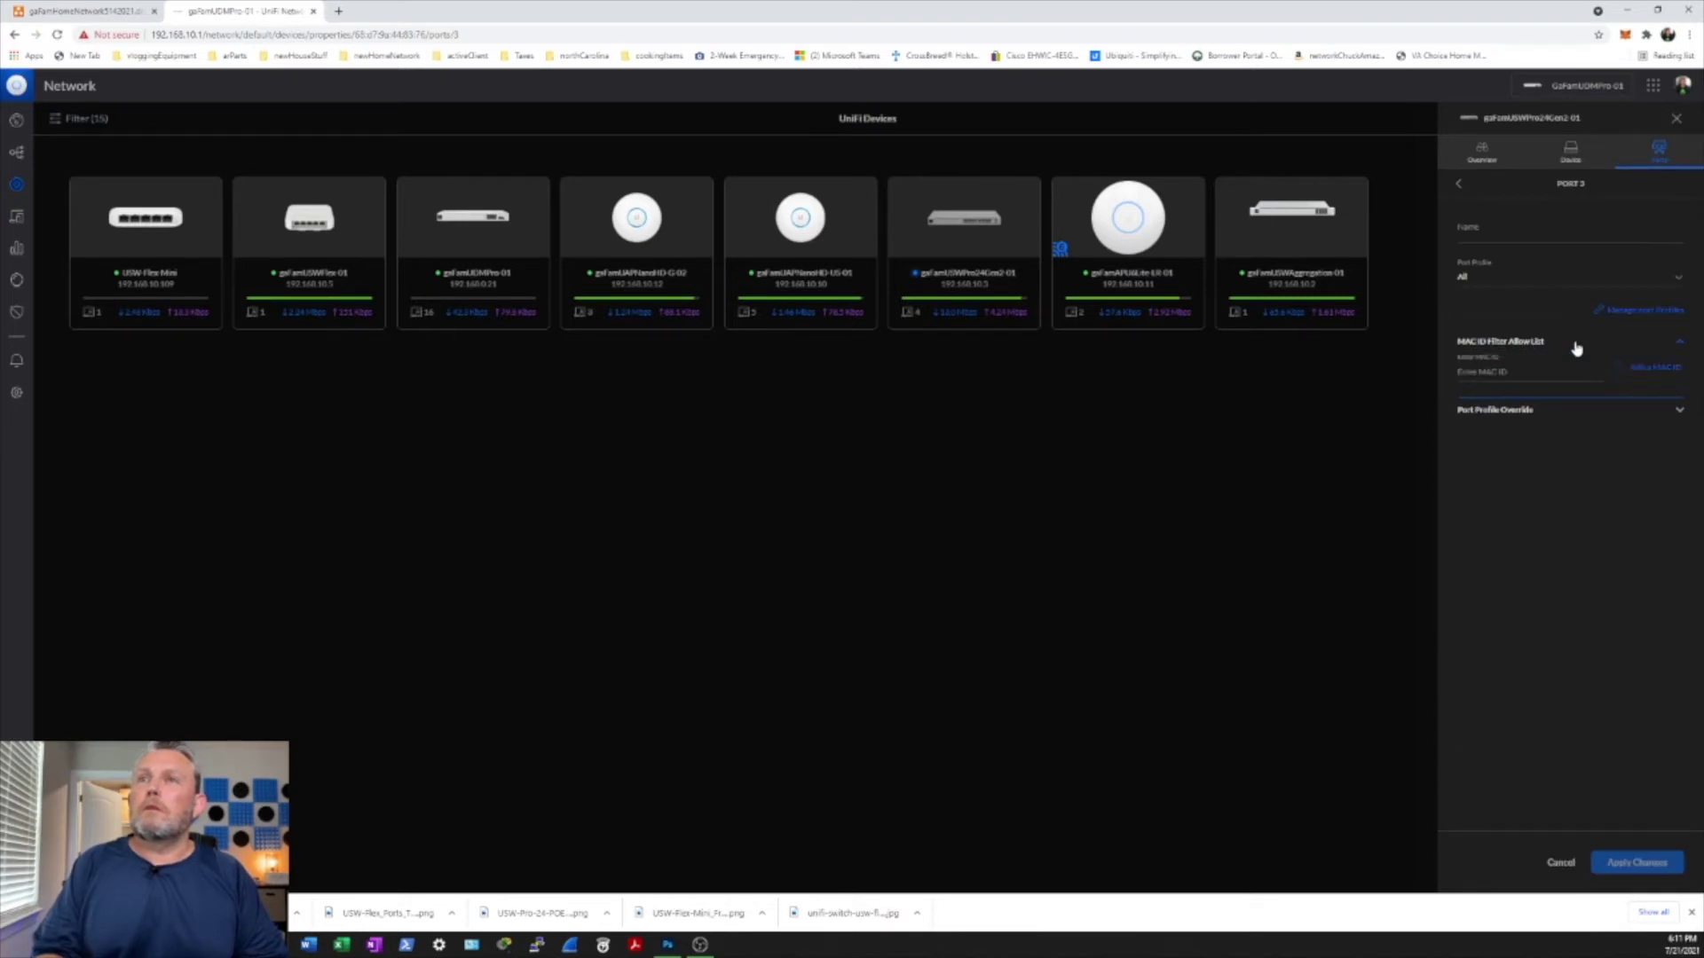
pyautogui.click(1526, 372)
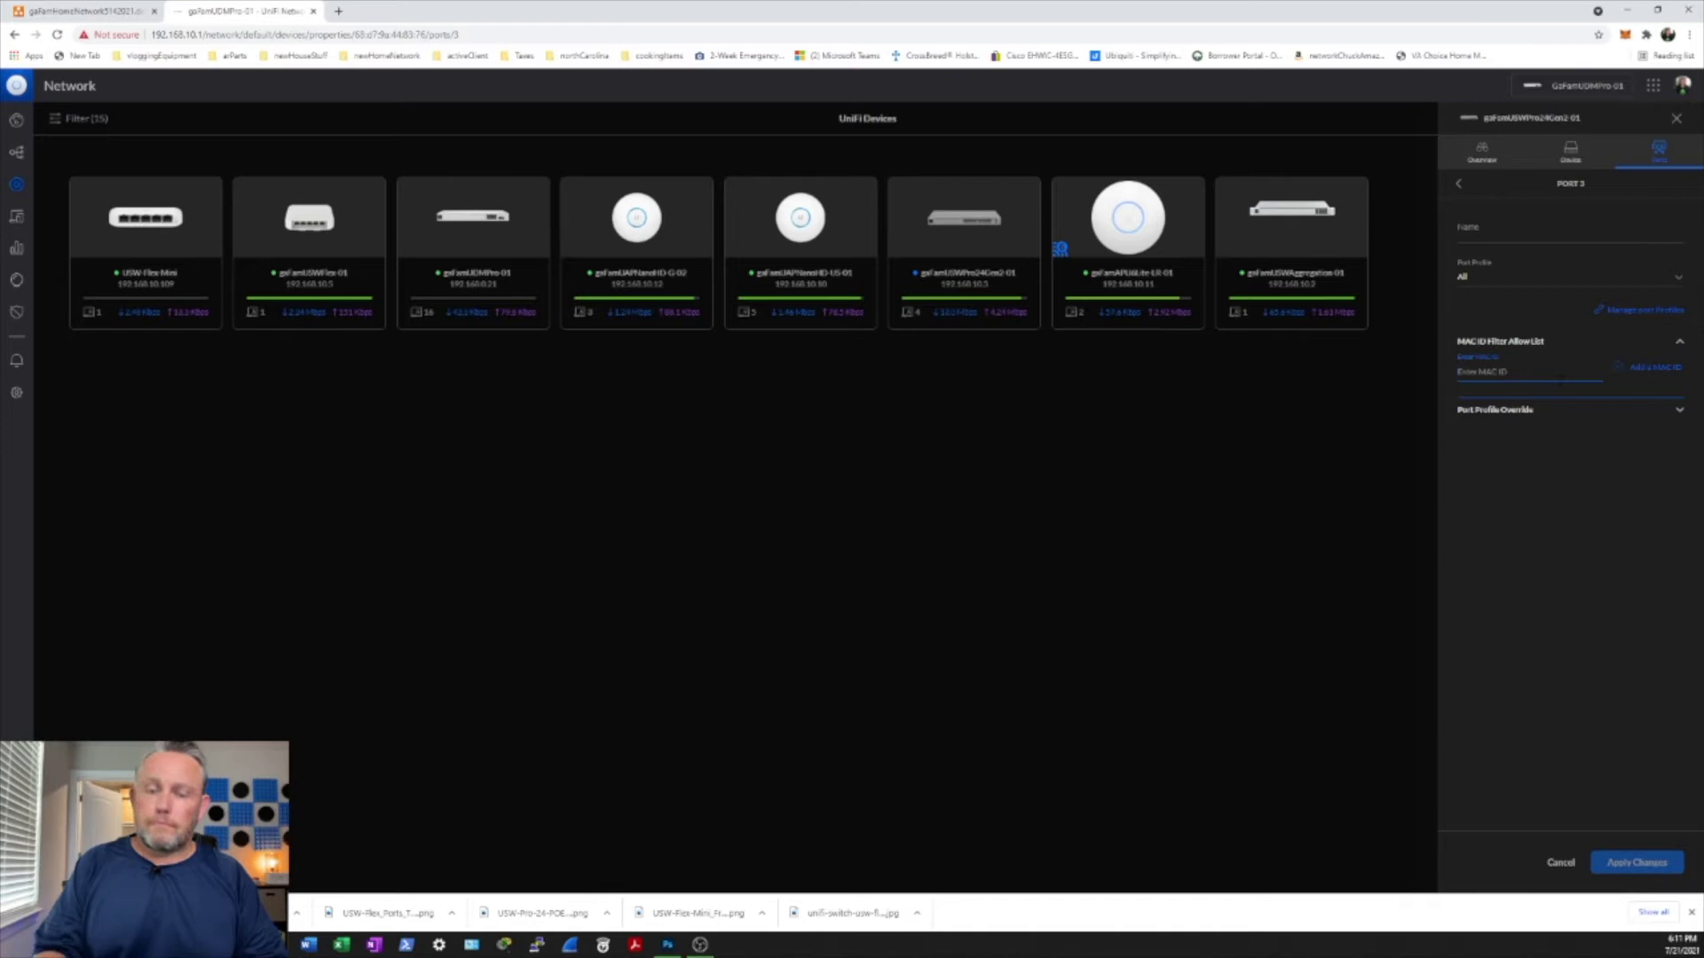
pyautogui.write('74:83:c2:fb:90:66')
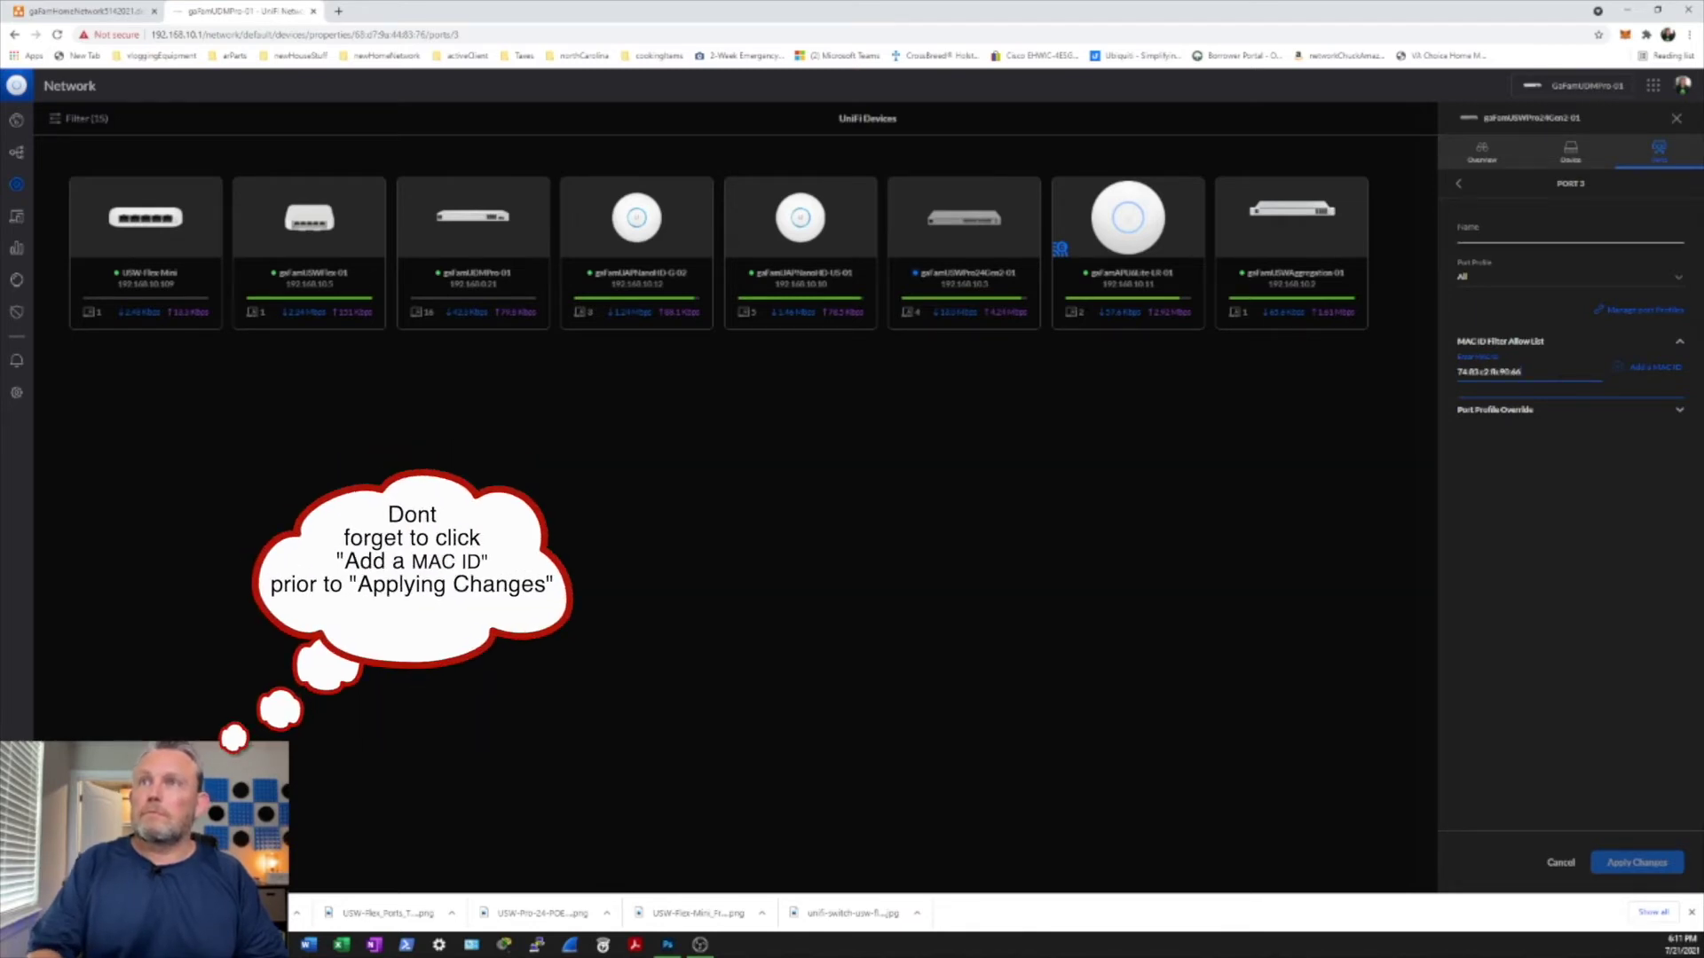
pyautogui.click(1509, 236)
pyautogui.write('gi')
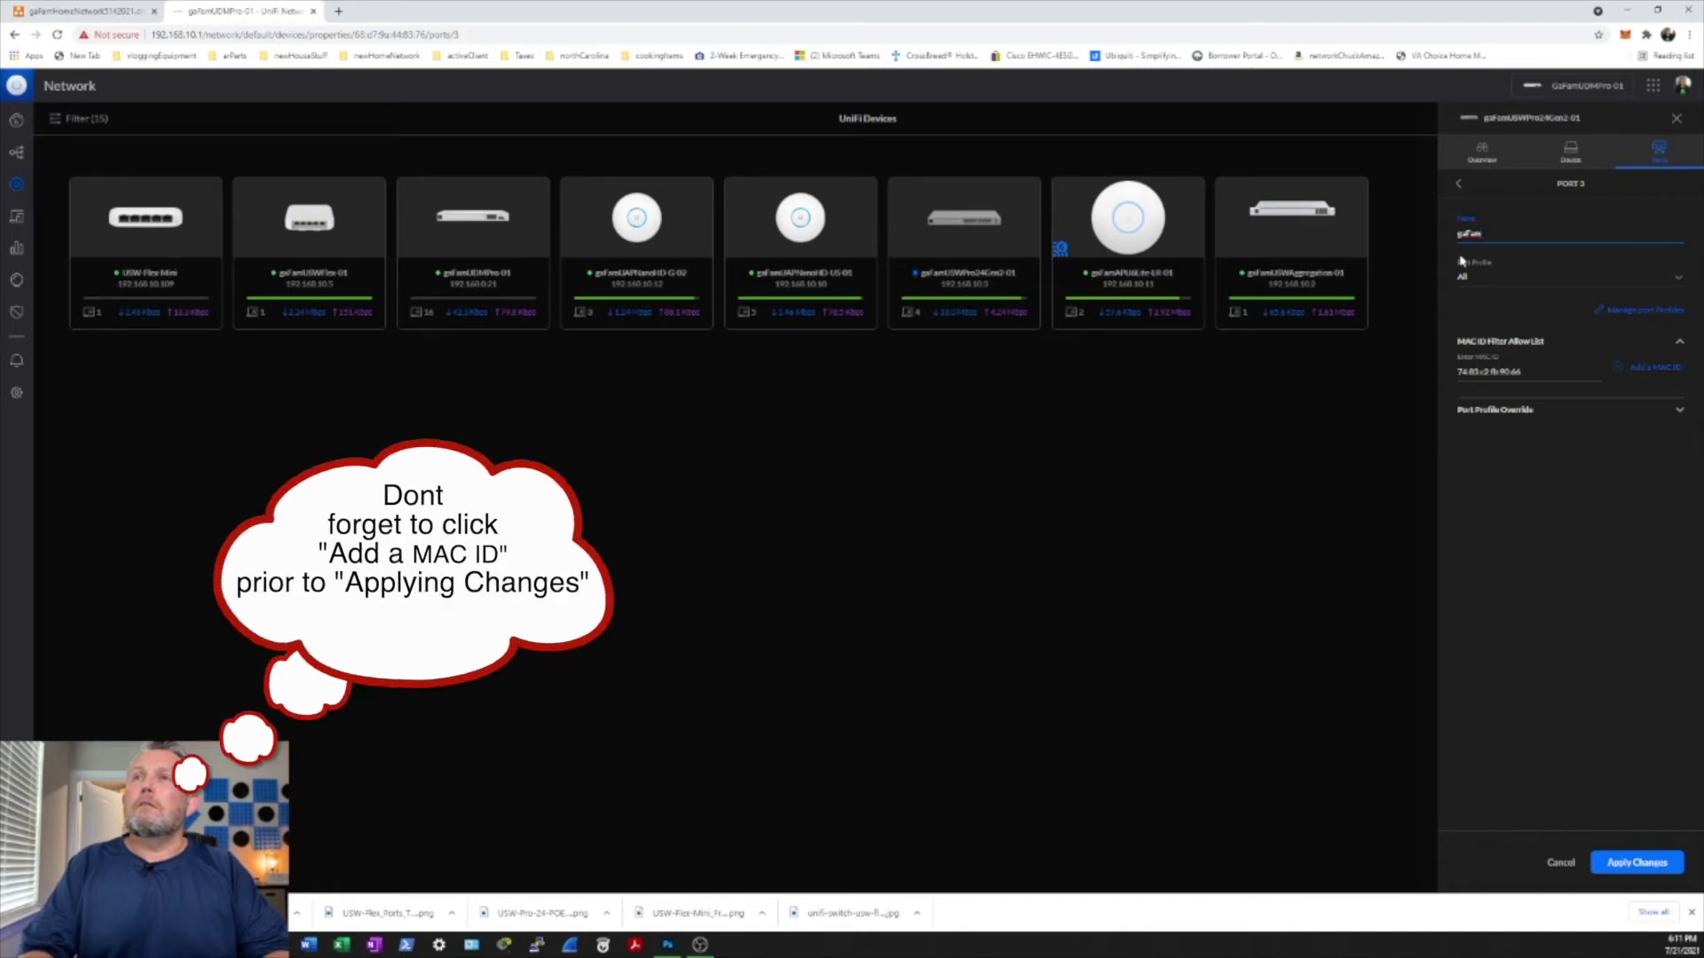
pyautogui.write('FamFlexM')
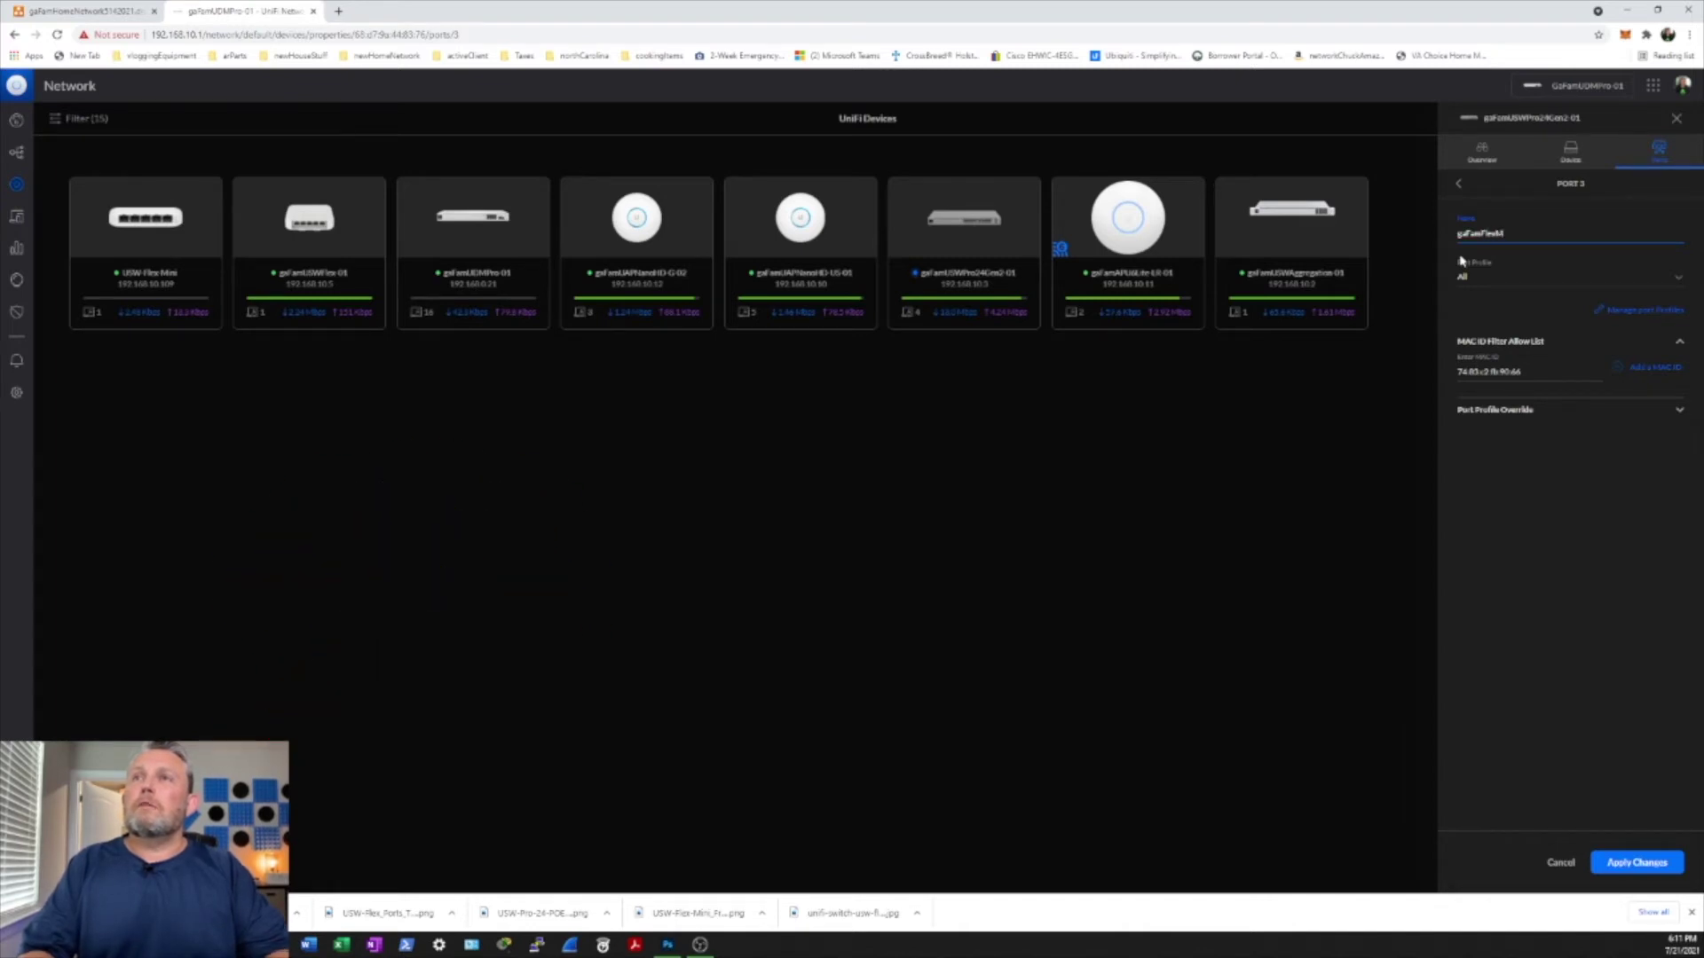
pyautogui.write('ini-01')
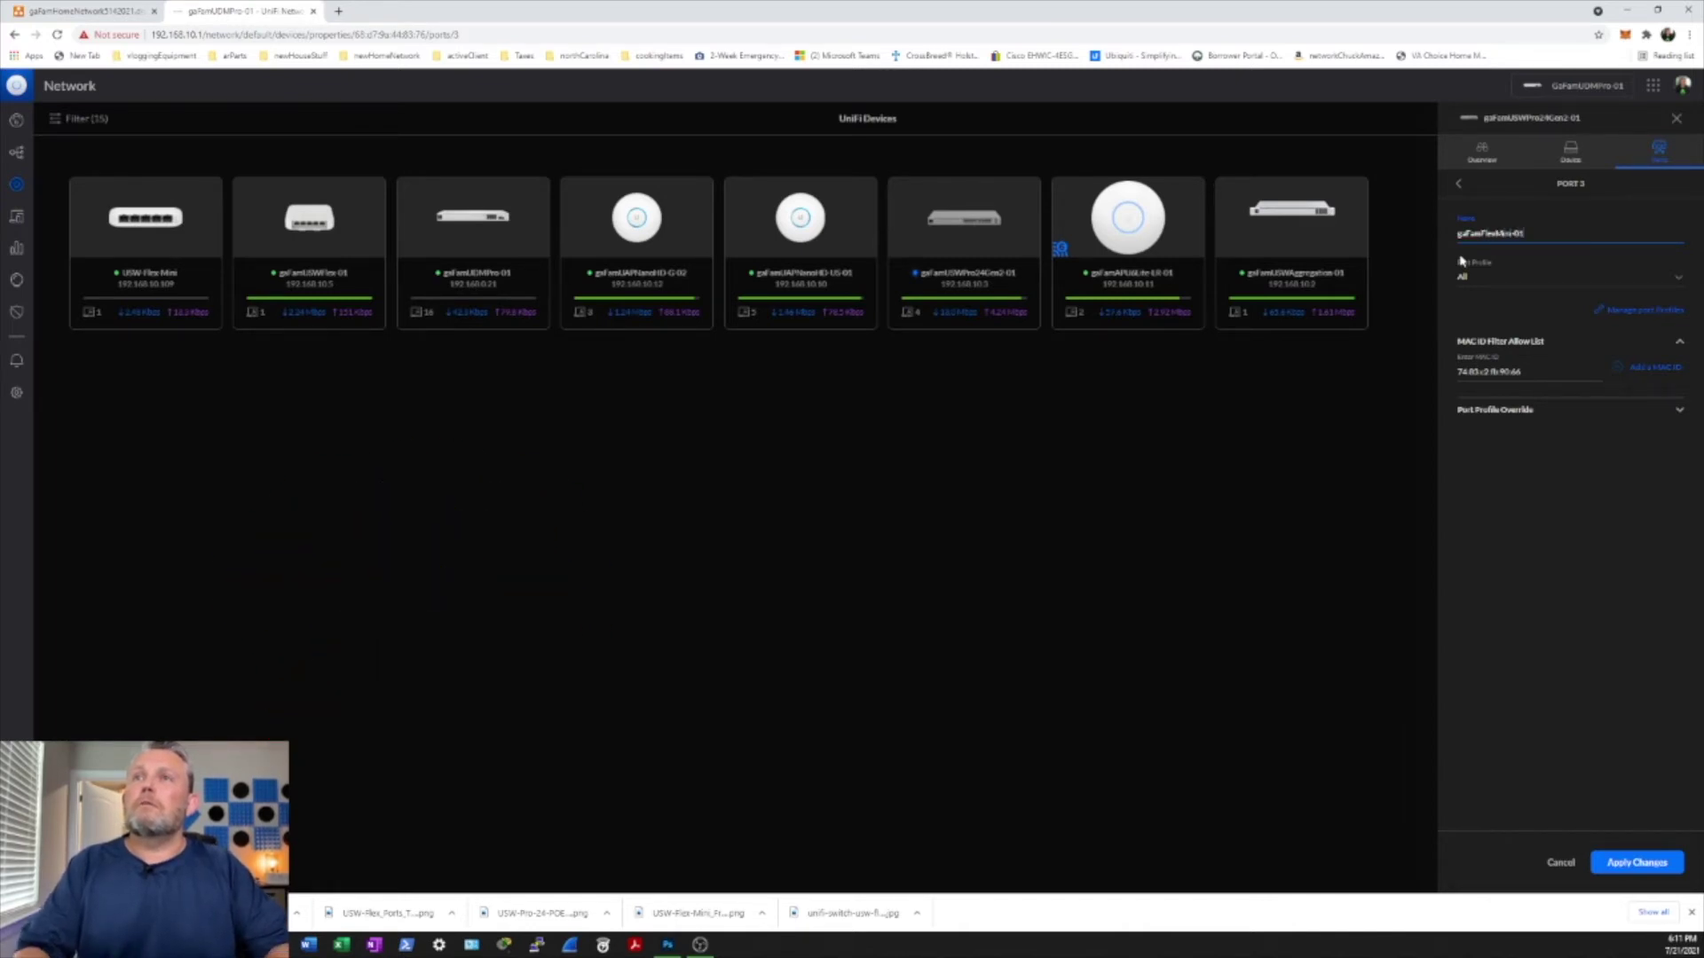
pyautogui.click(1622, 862)
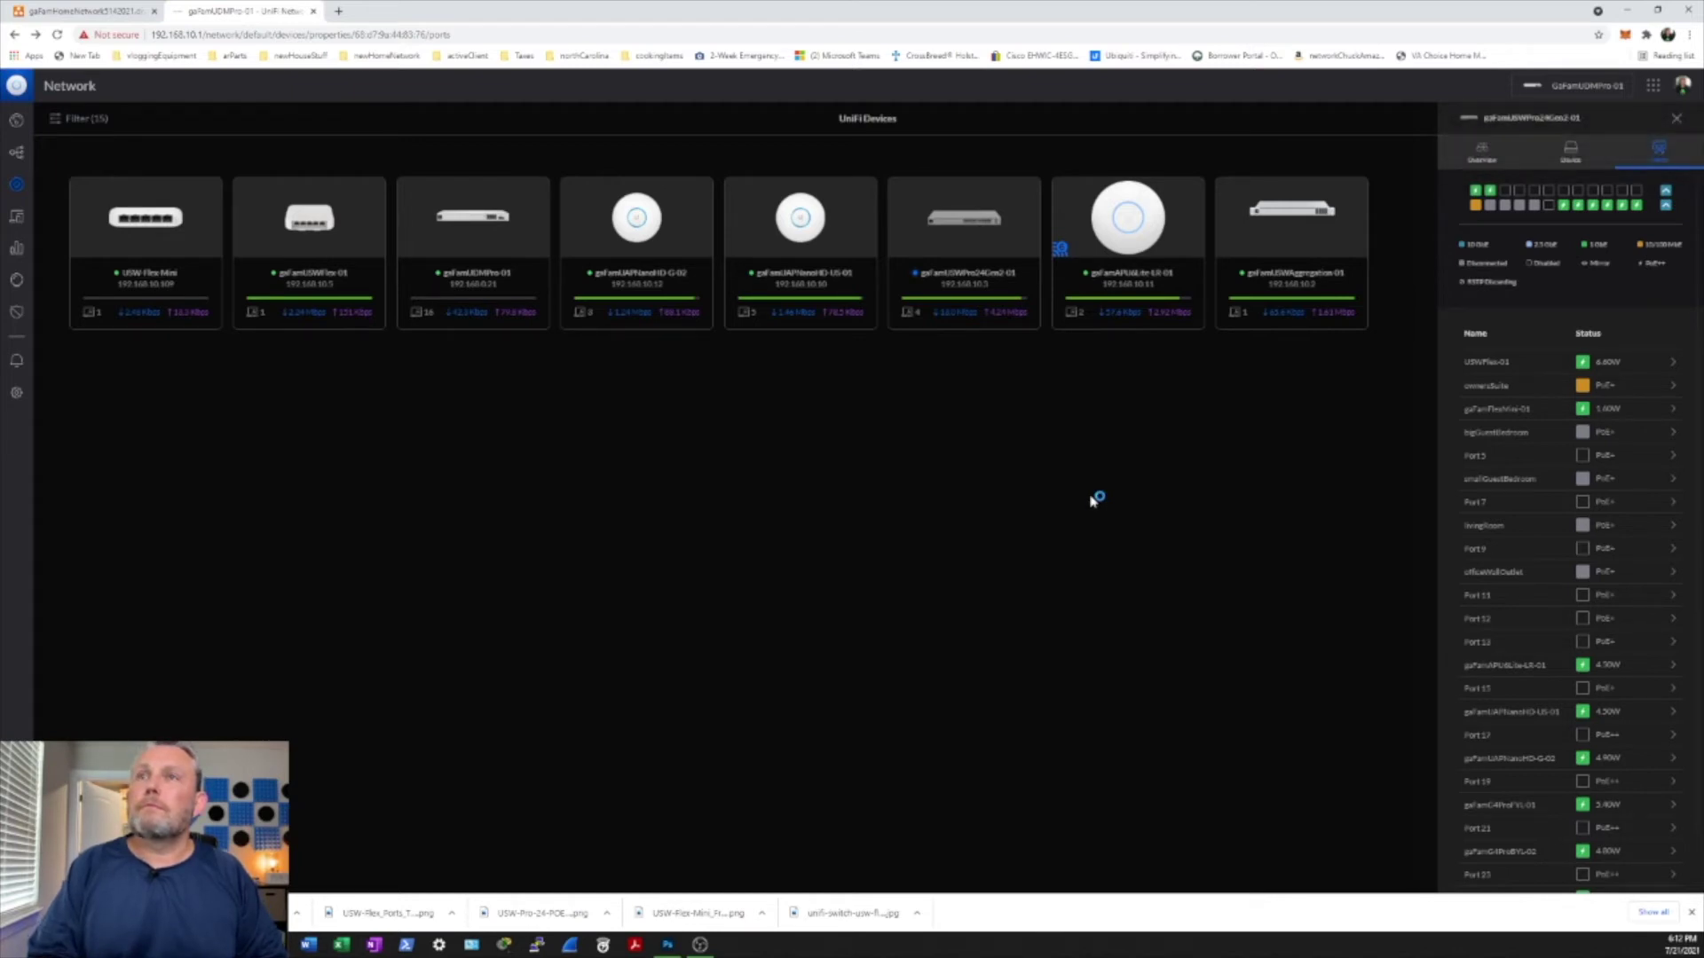
# Step: Open the settings of the USW-Flex-Mini's port 1
pyautogui.click(162, 242)
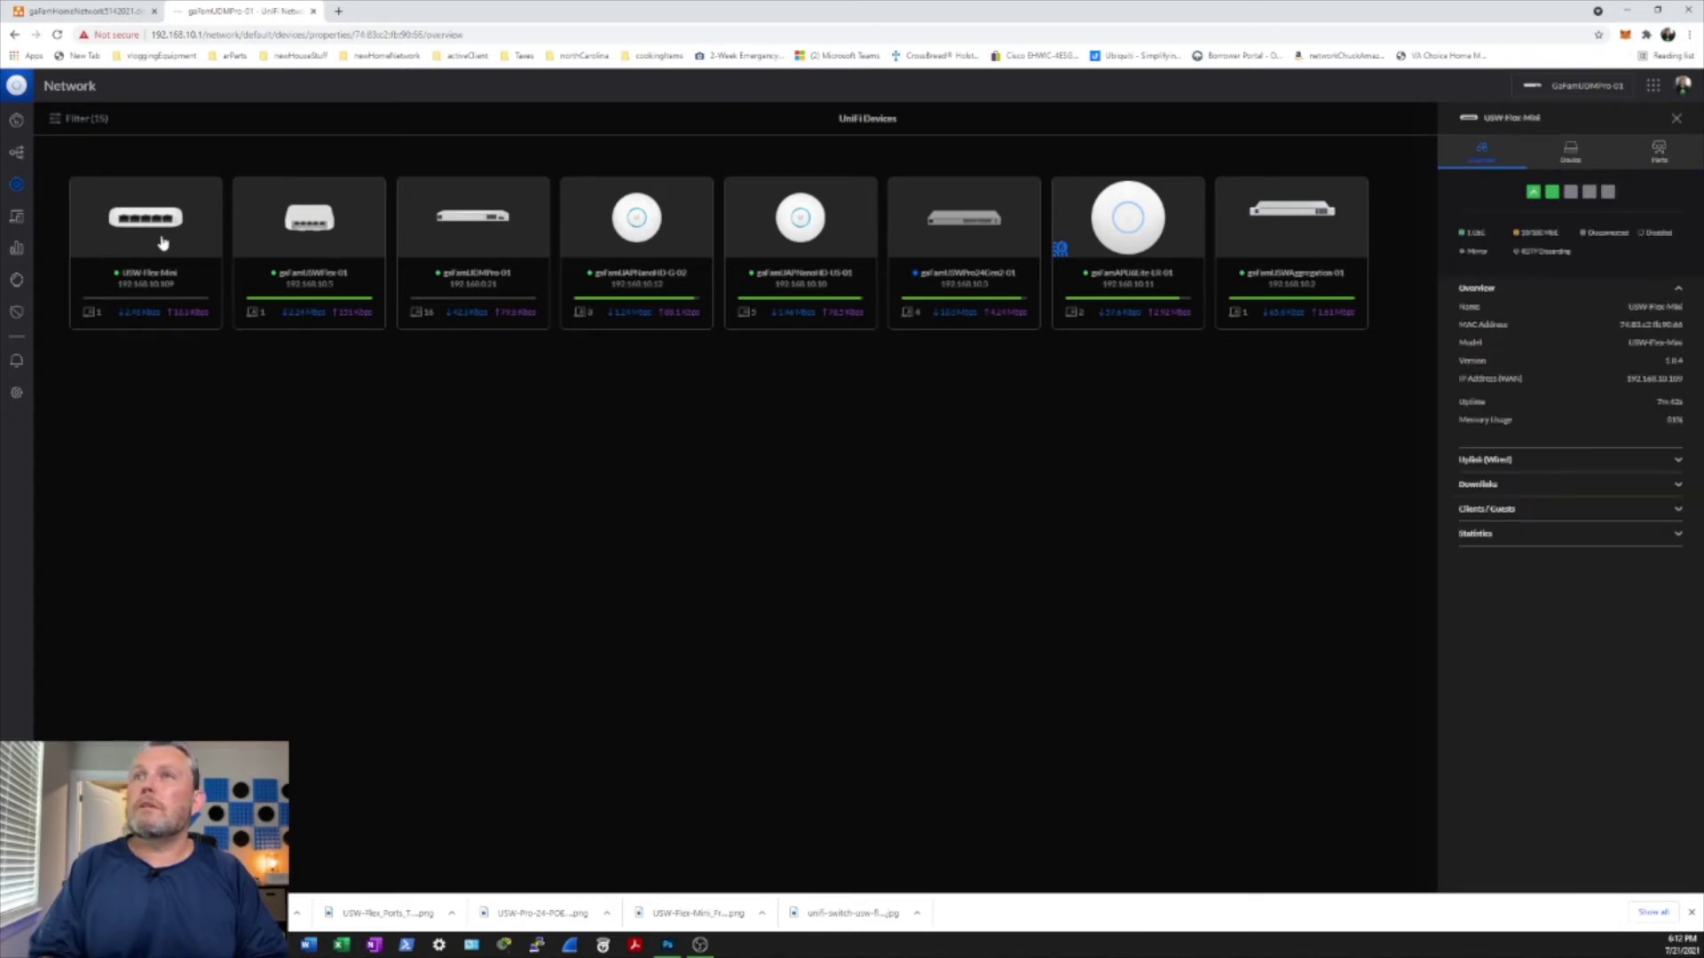
pyautogui.click(1535, 194)
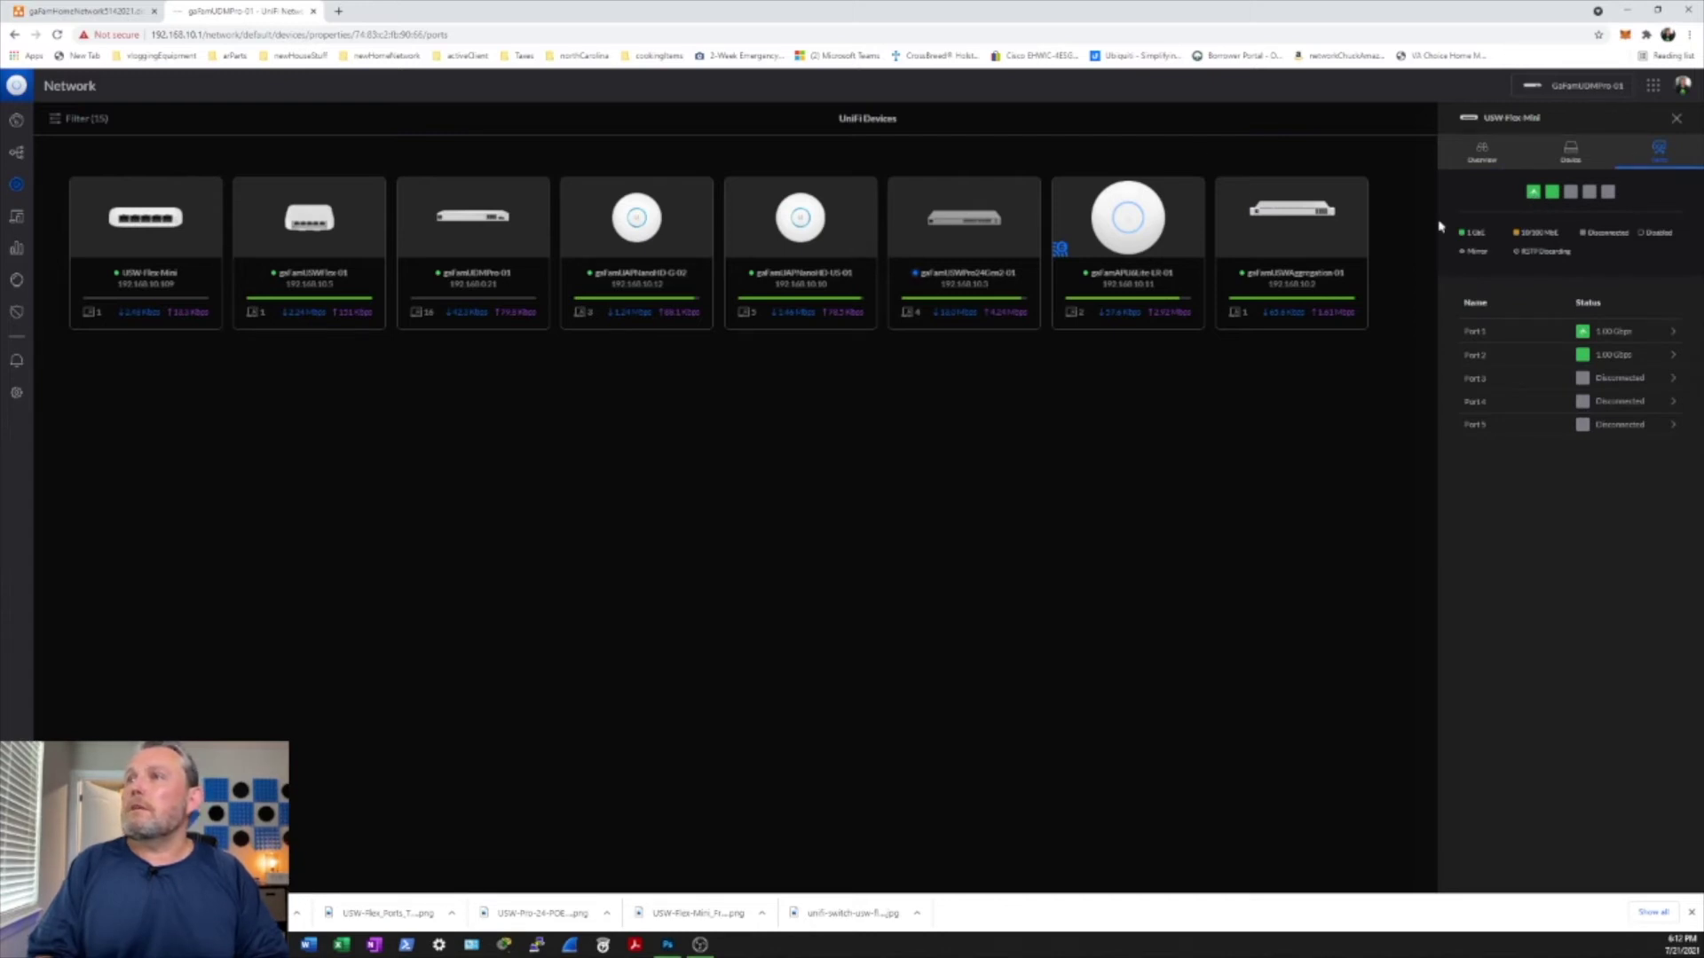
pyautogui.moveTo(1533, 197)
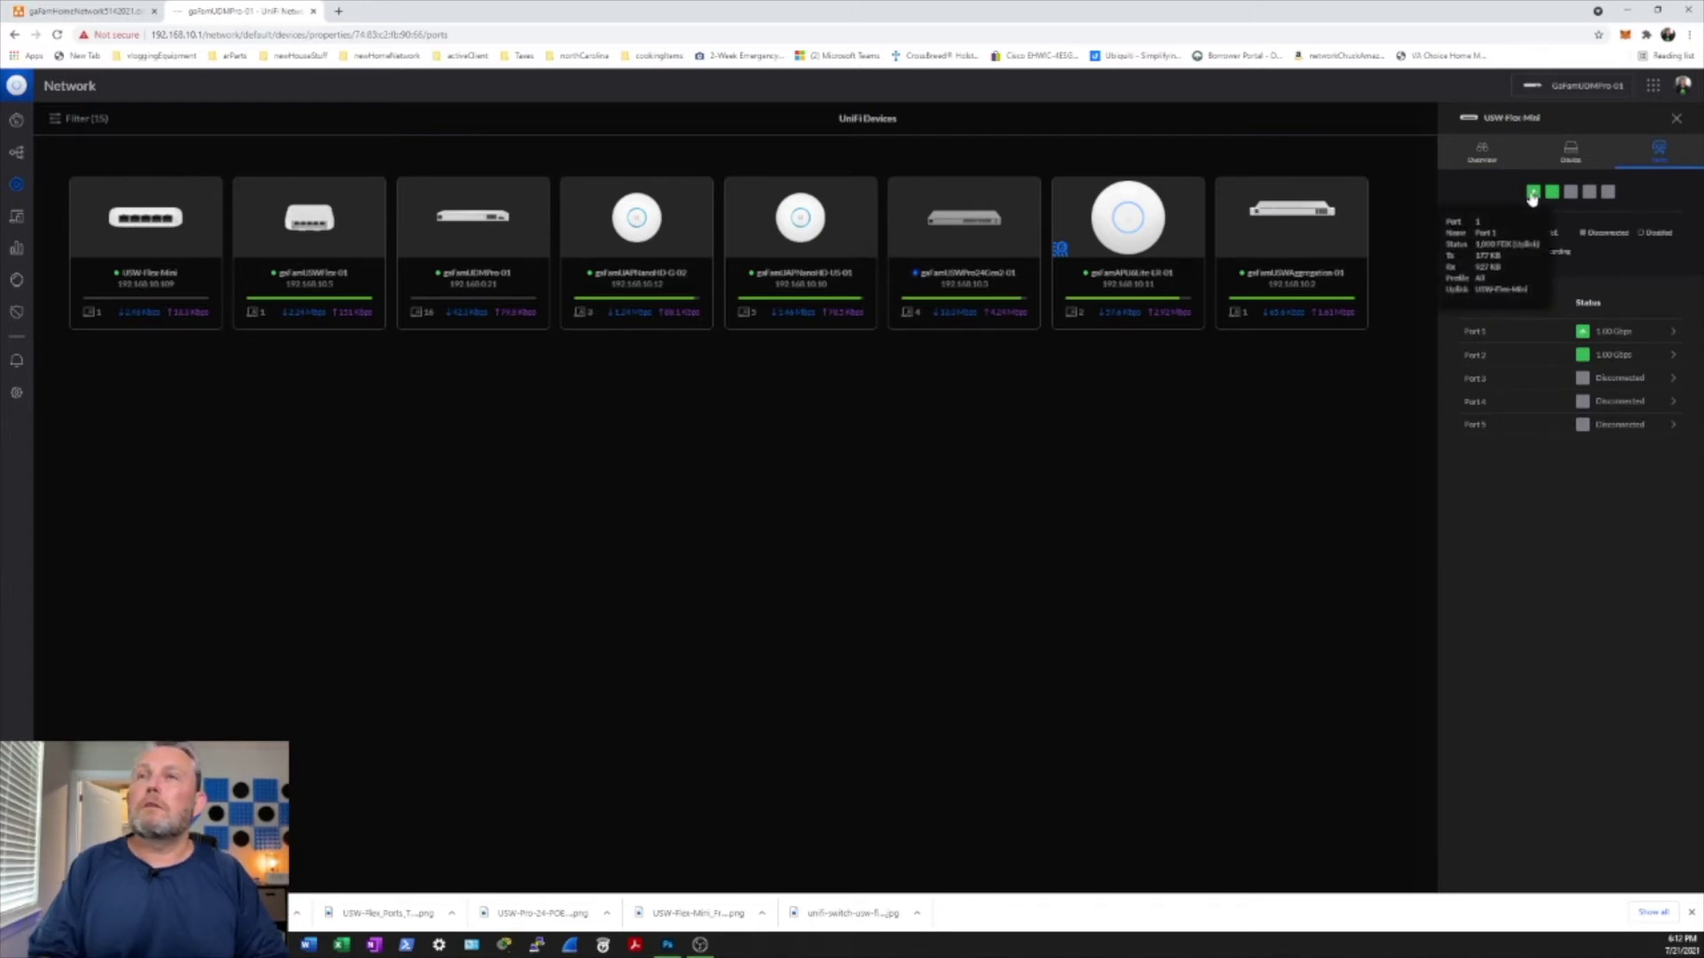
pyautogui.click(1634, 335)
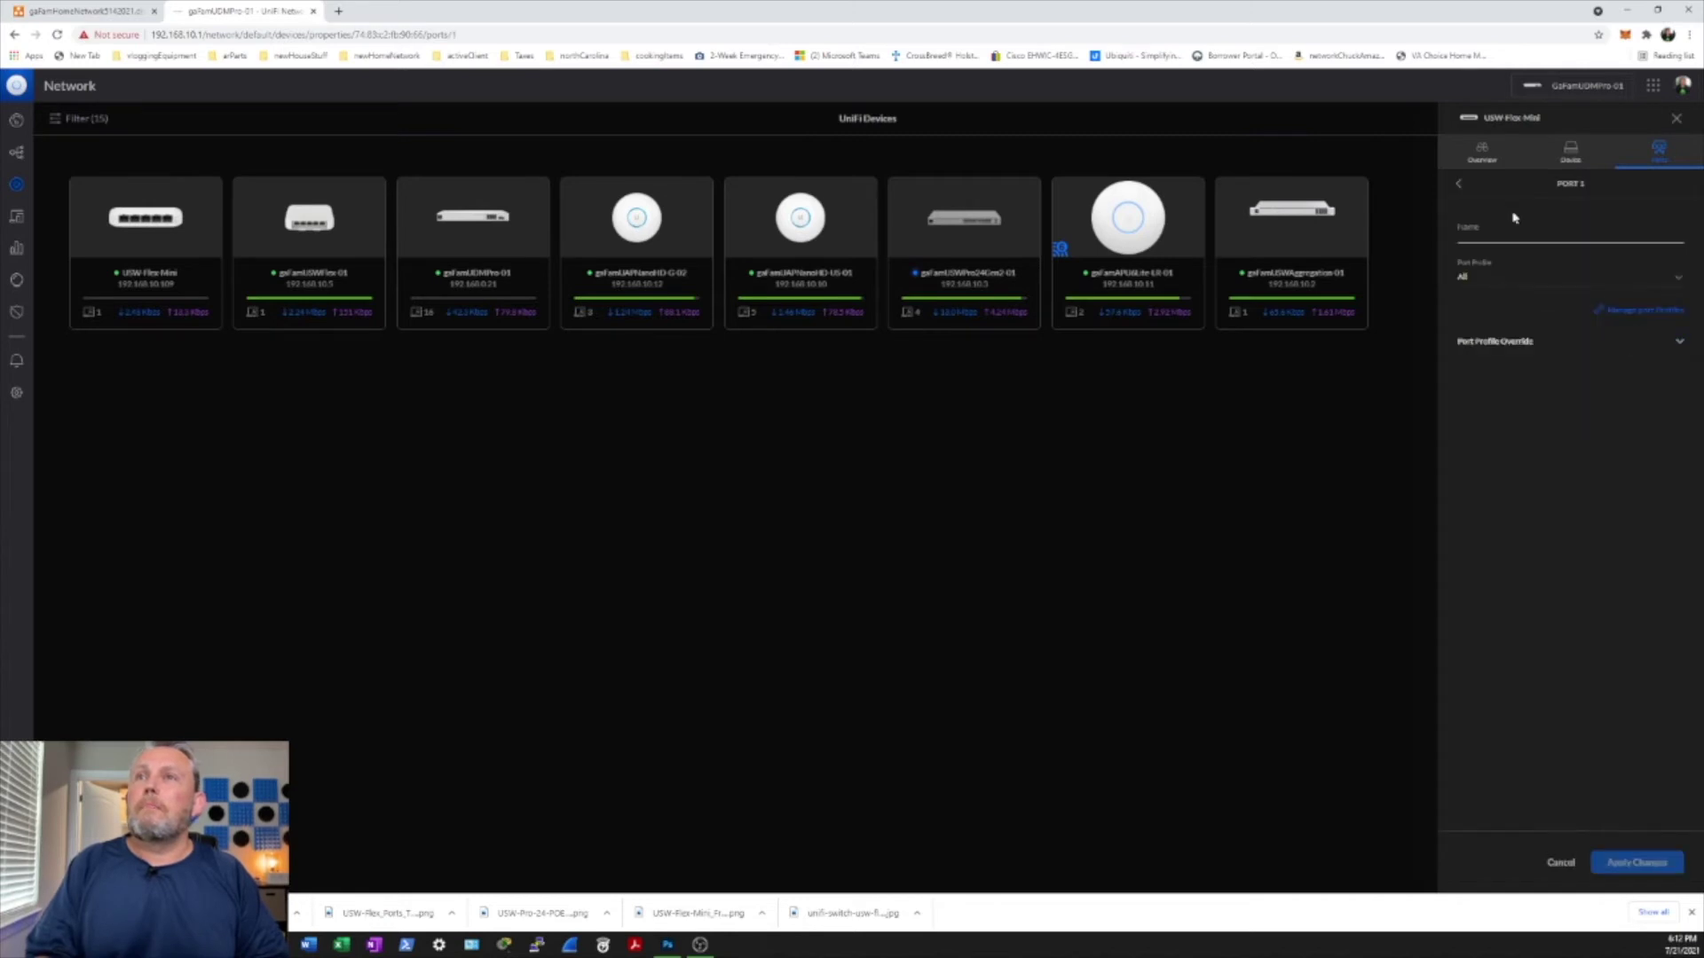
# Step: Name port 1 gaFamUSWPro24Gen2-01, keep the All profile, and apply the change
pyautogui.click(1569, 234)
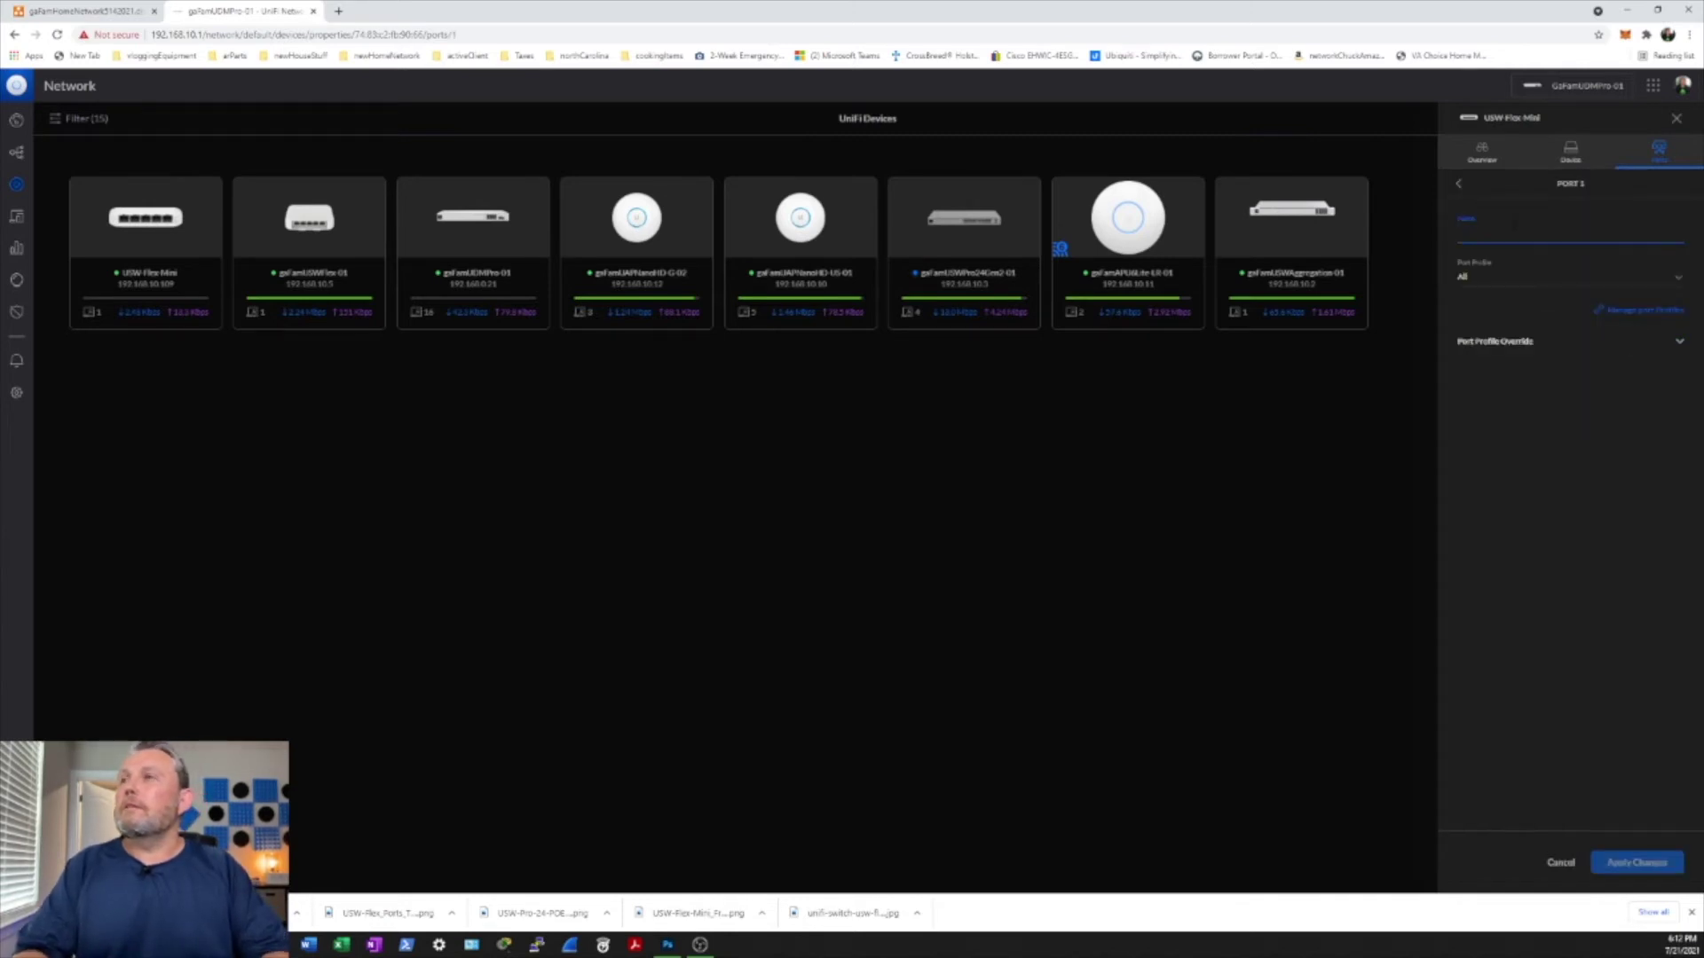
pyautogui.write('gaFamU')
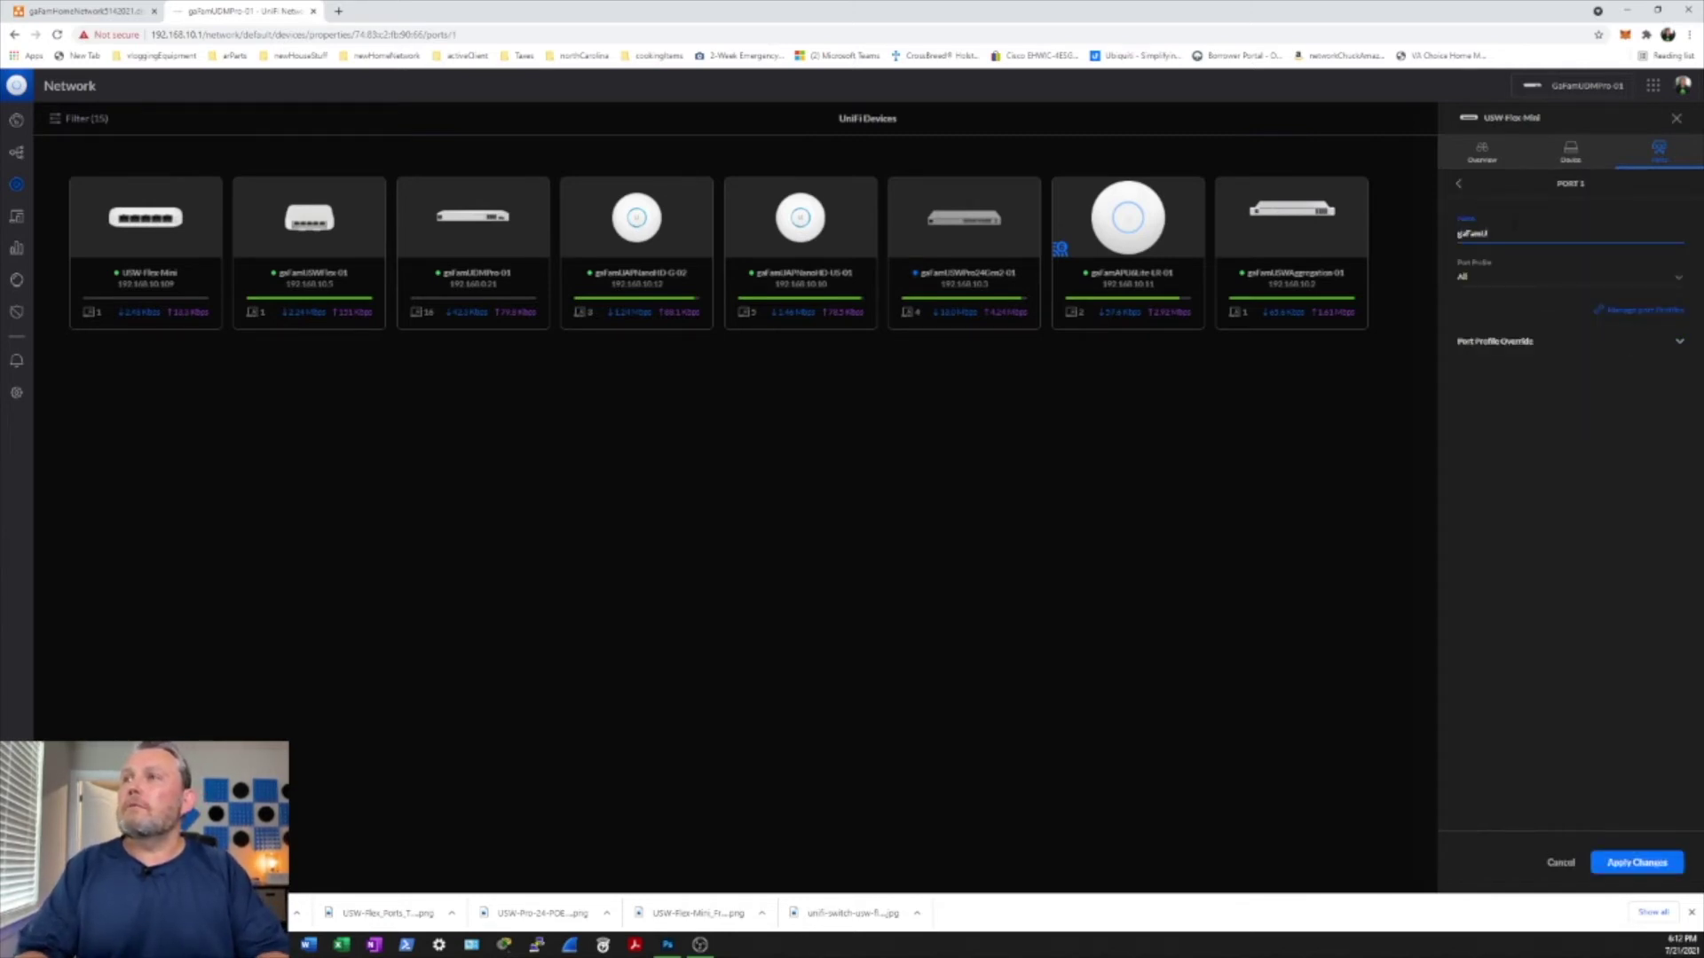
pyautogui.write('SWPro')
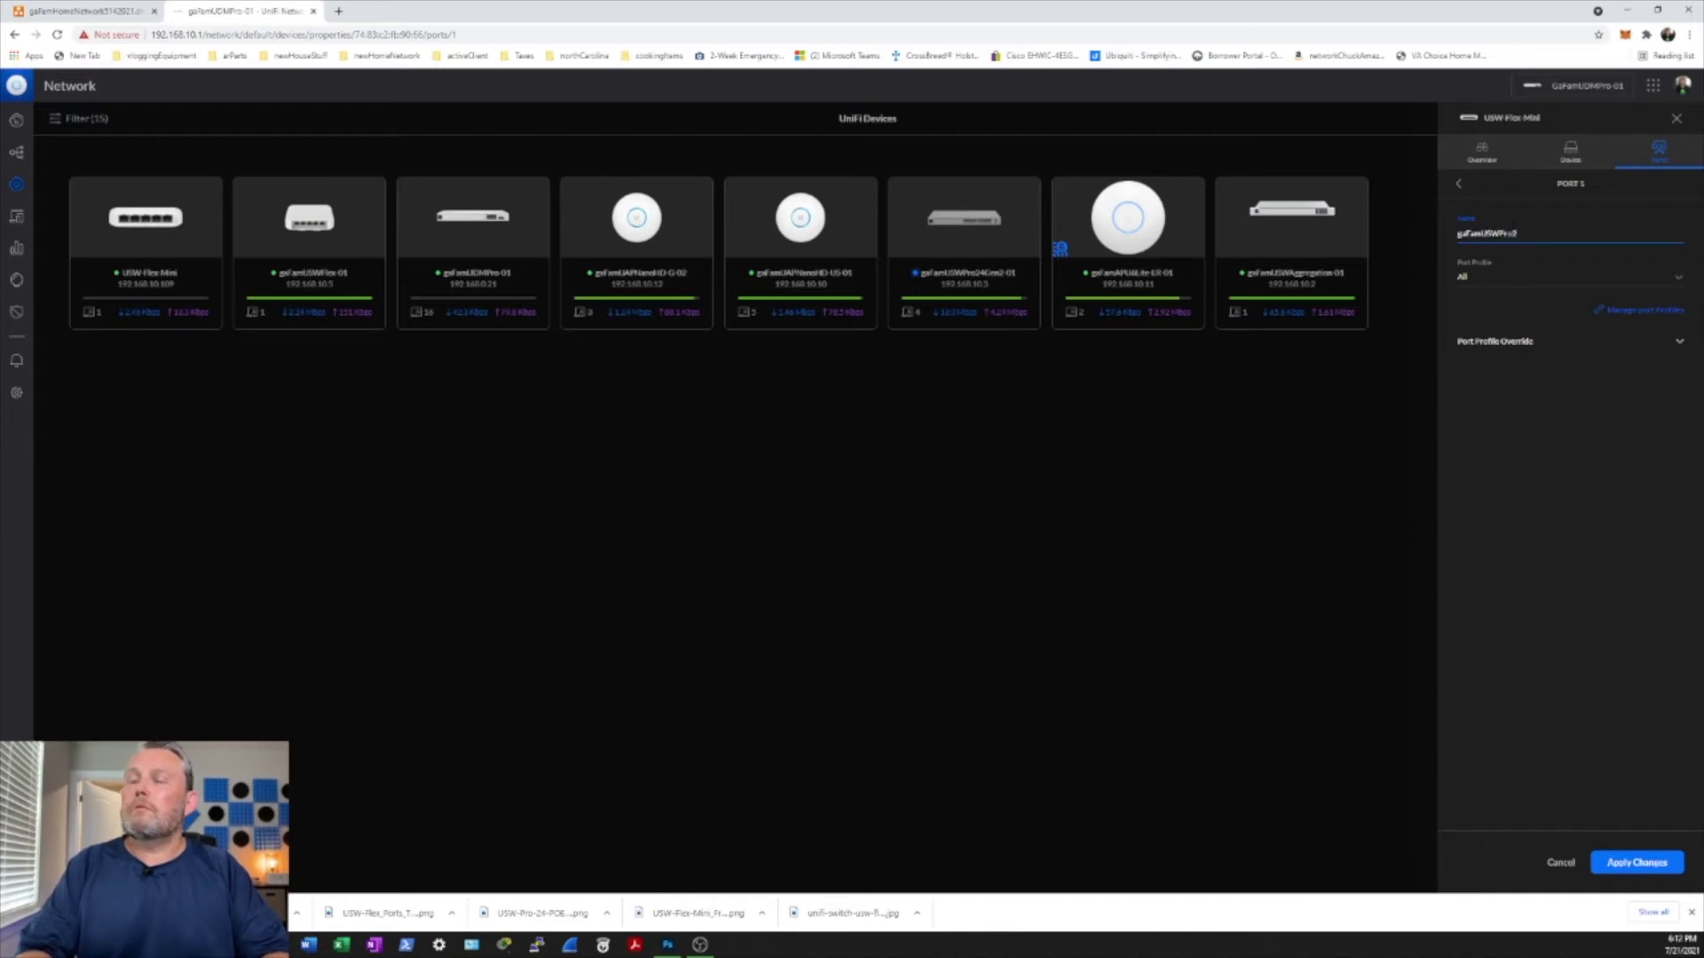
pyautogui.write('24Gen')
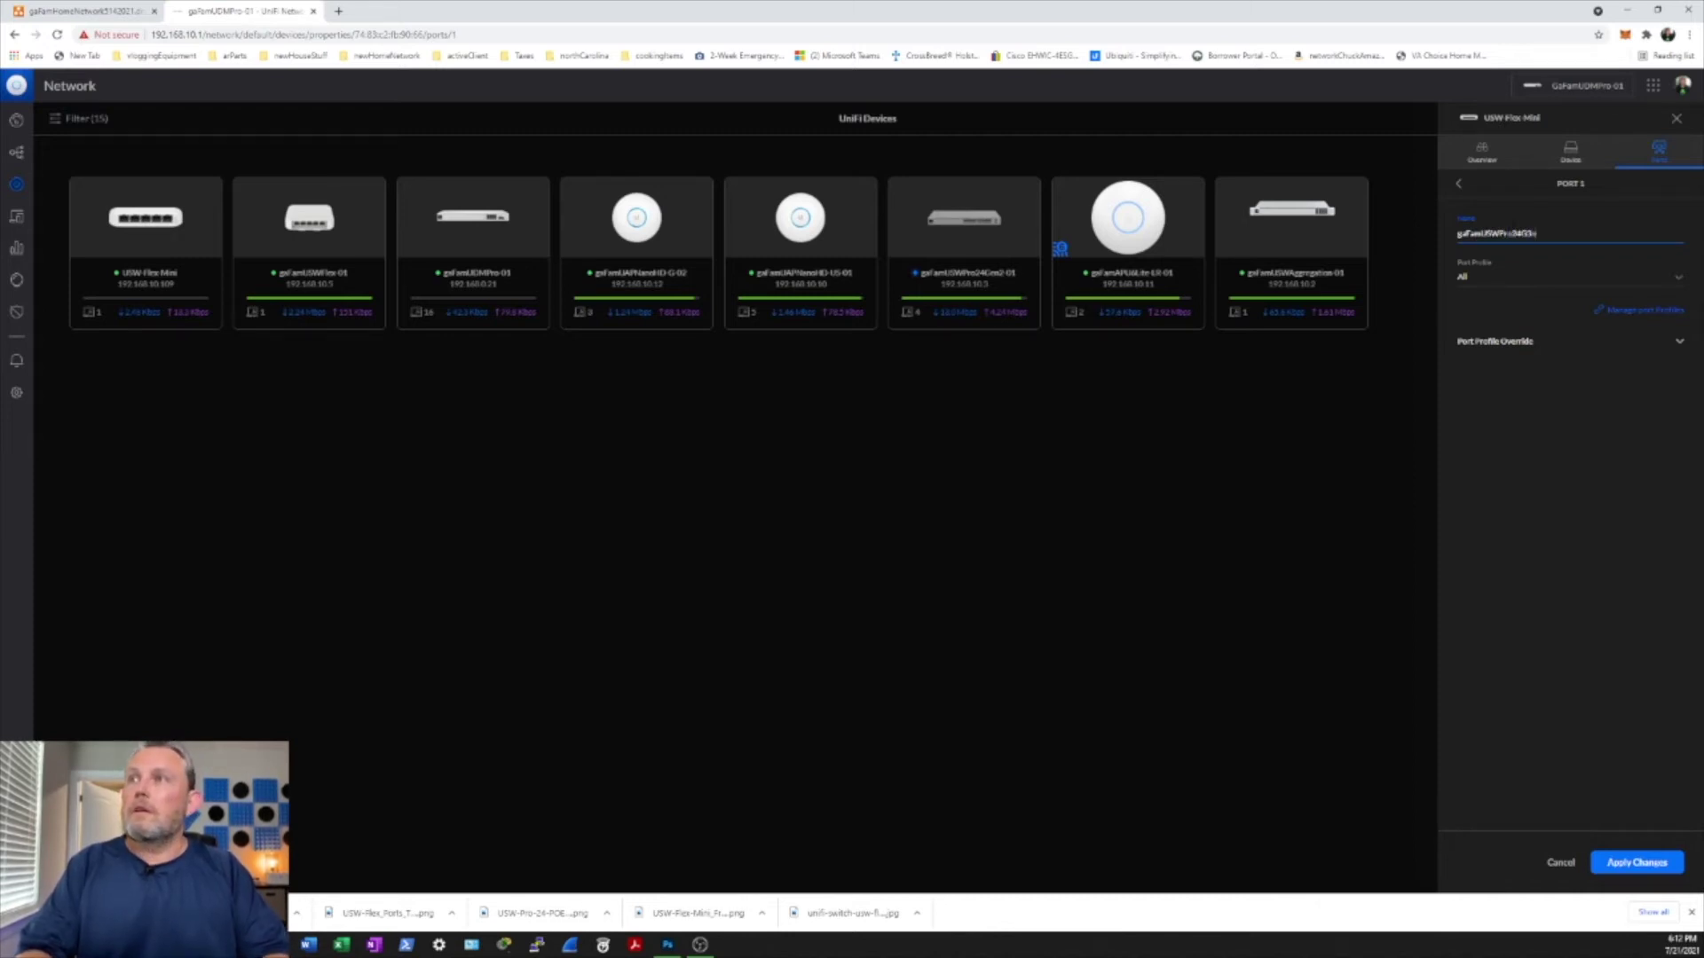
pyautogui.write('2-01')
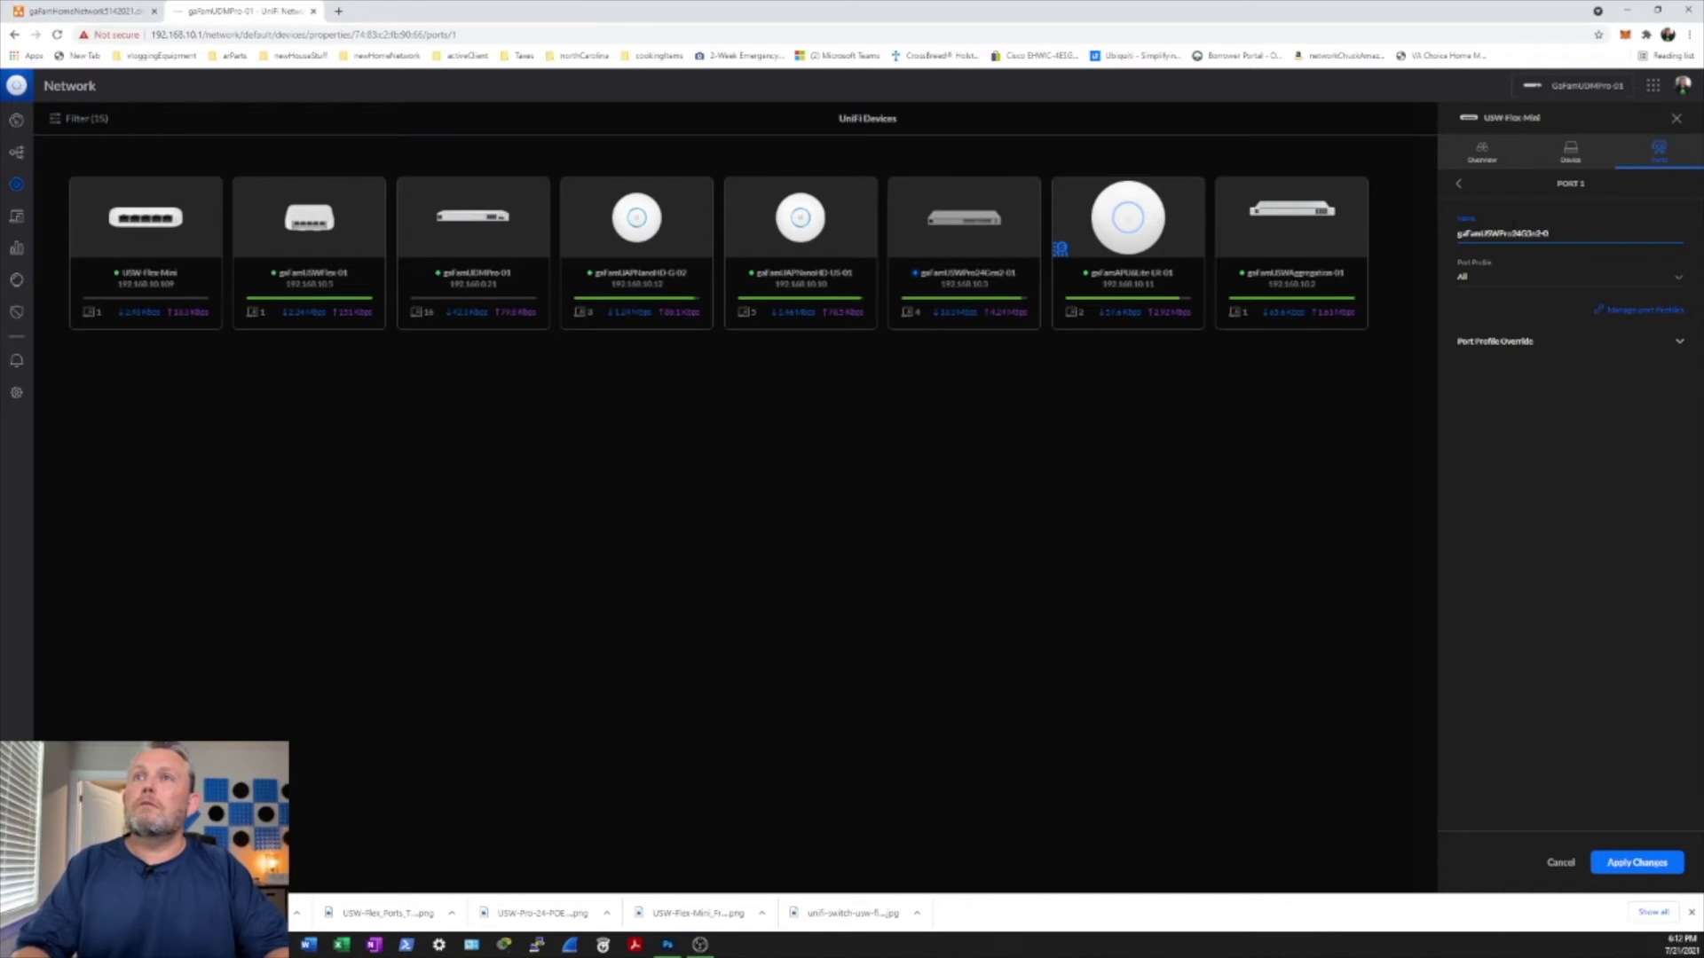
pyautogui.click(1564, 282)
pyautogui.scroll(-2, 1559, 342)
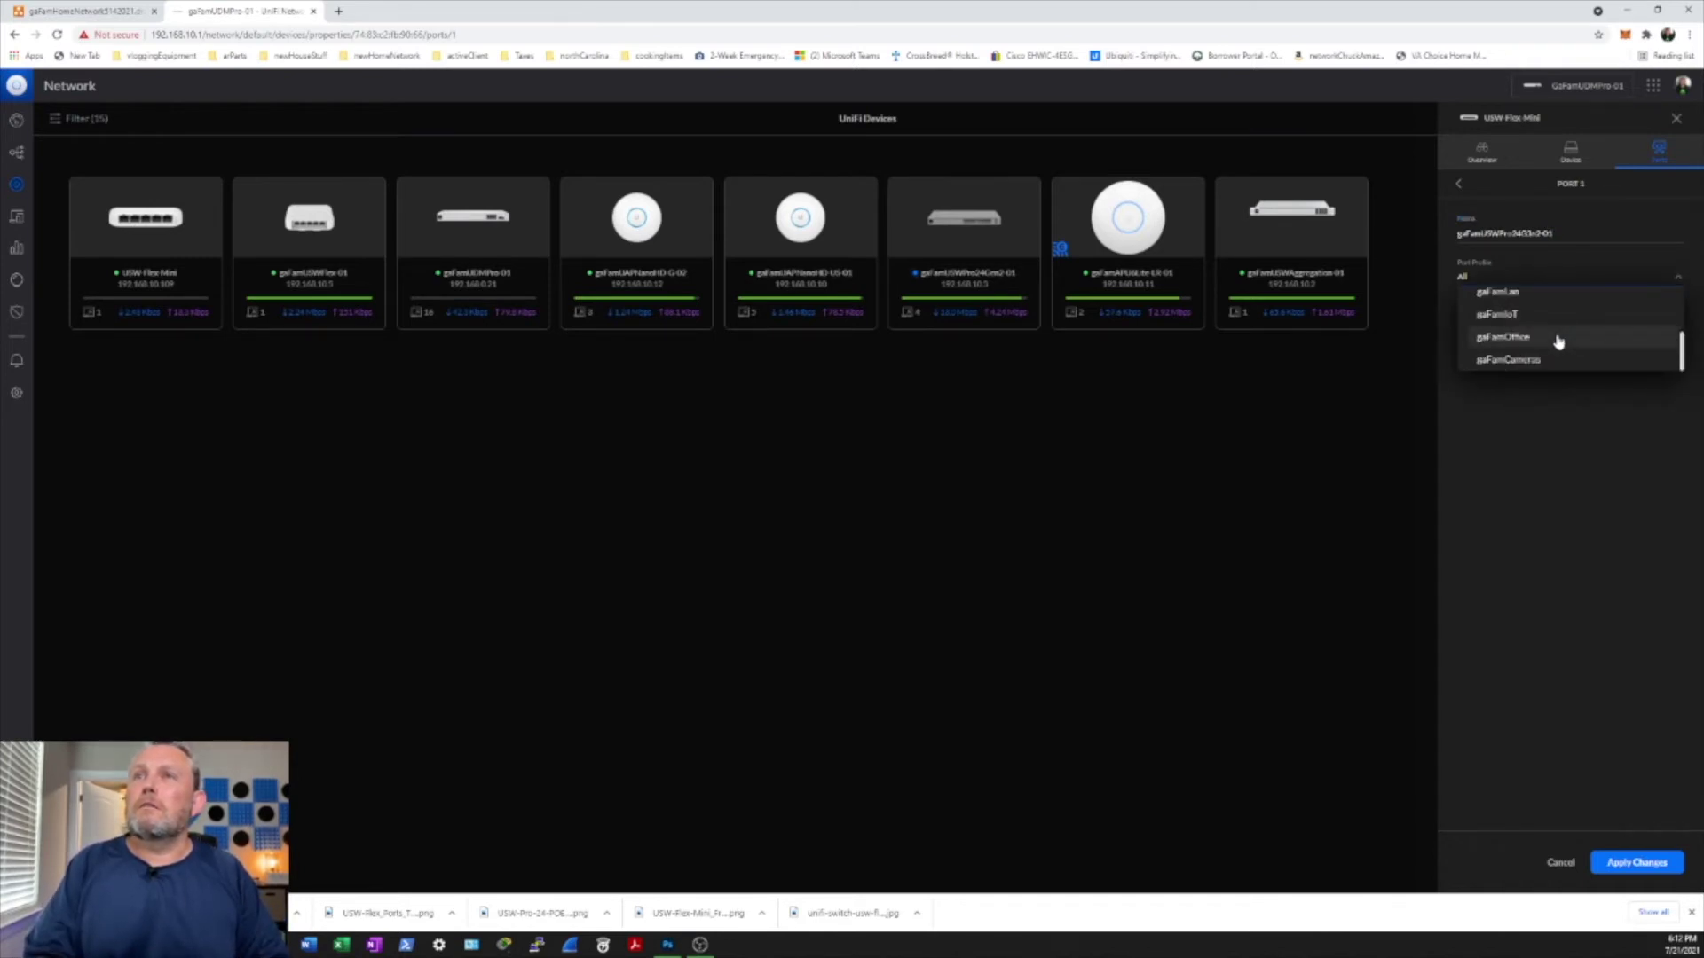
pyautogui.scroll(2, 1558, 342)
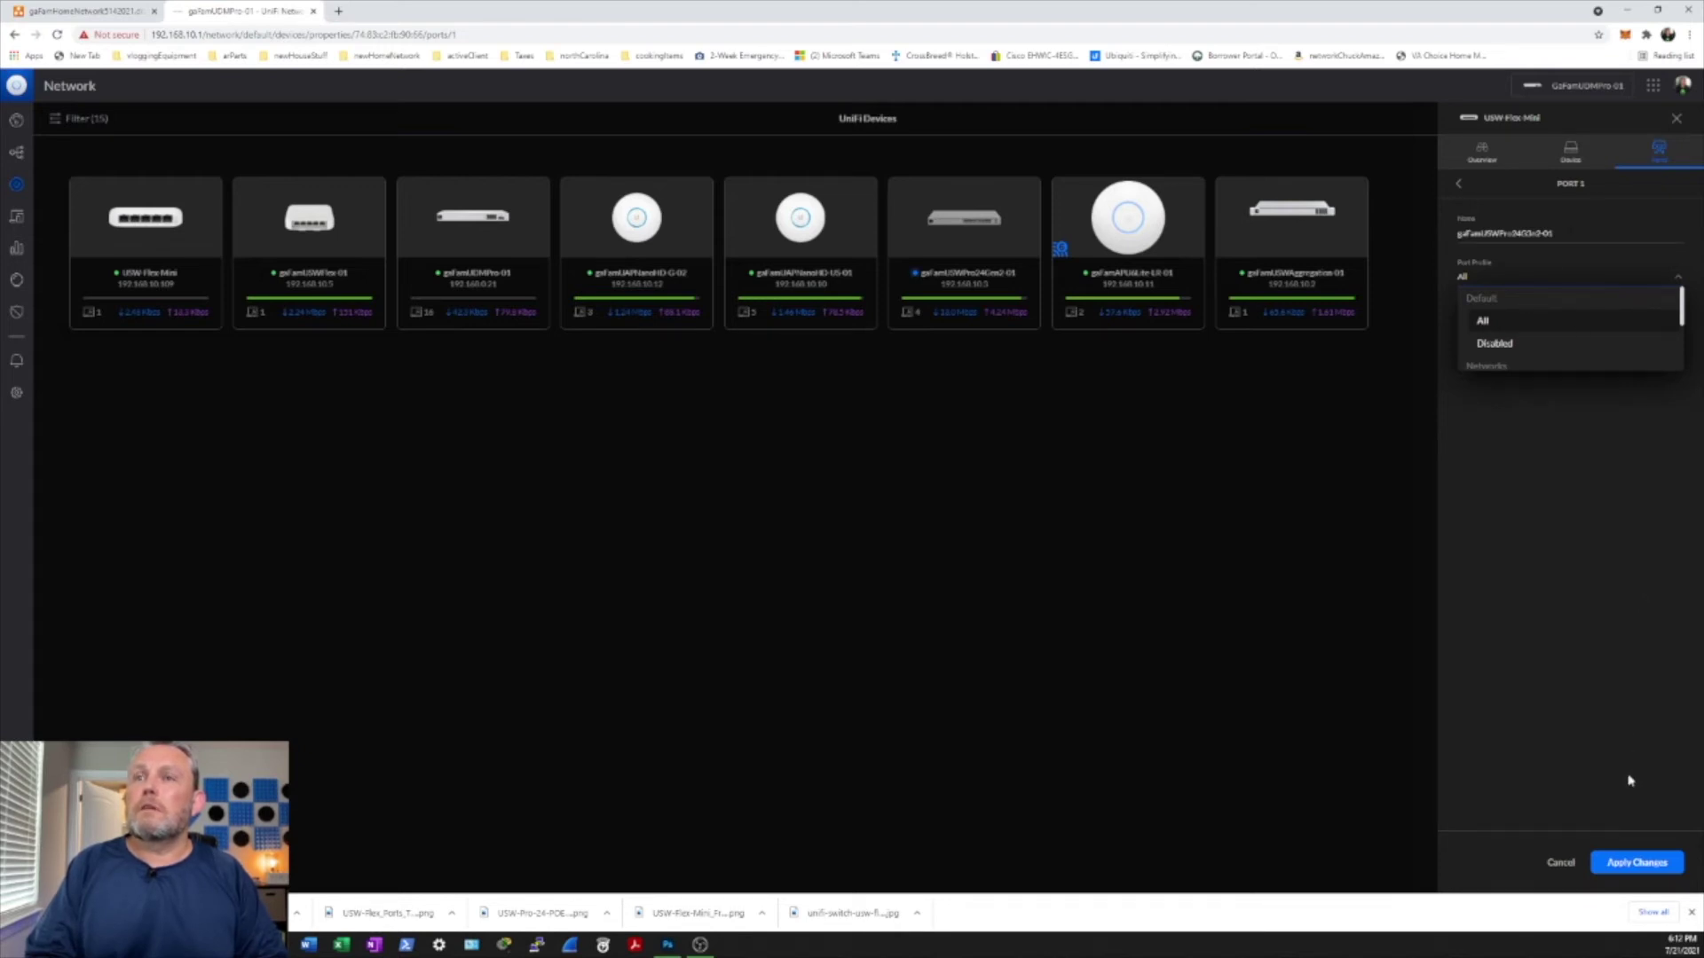
pyautogui.click(1630, 864)
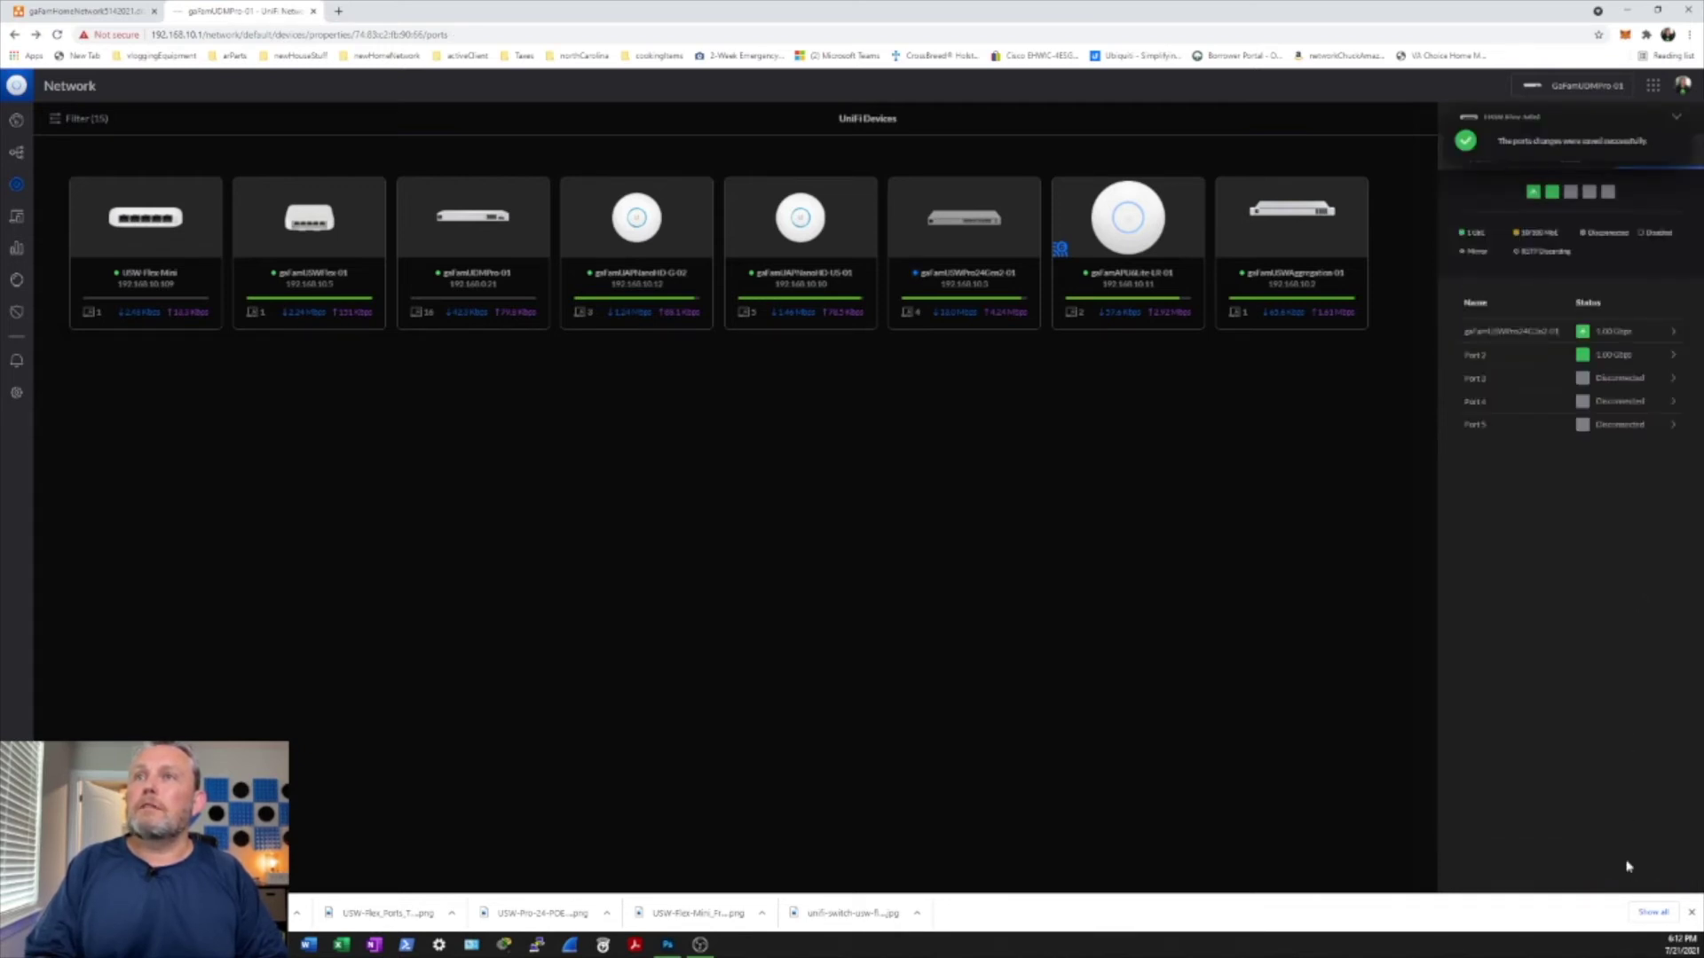
# Step: Name Flex Mini port 2 gafamAppleTV4K-01 with the gaFamIoT profile and apply it
pyautogui.click(1662, 356)
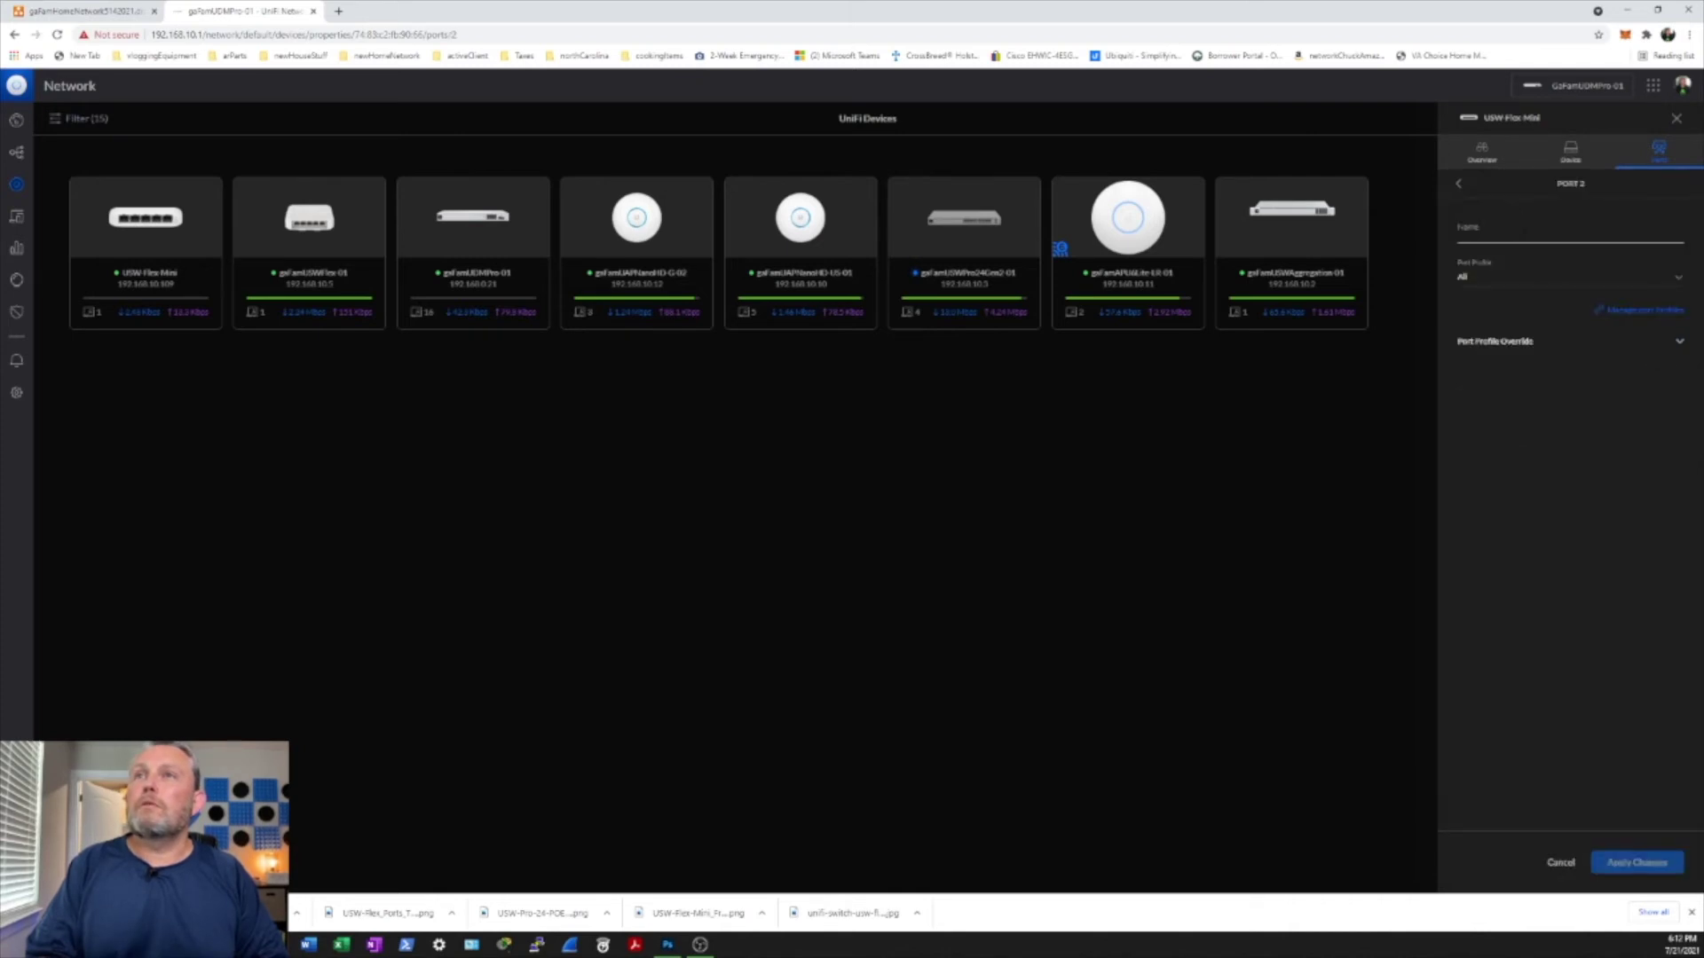
pyautogui.click(1509, 235)
pyautogui.write('g')
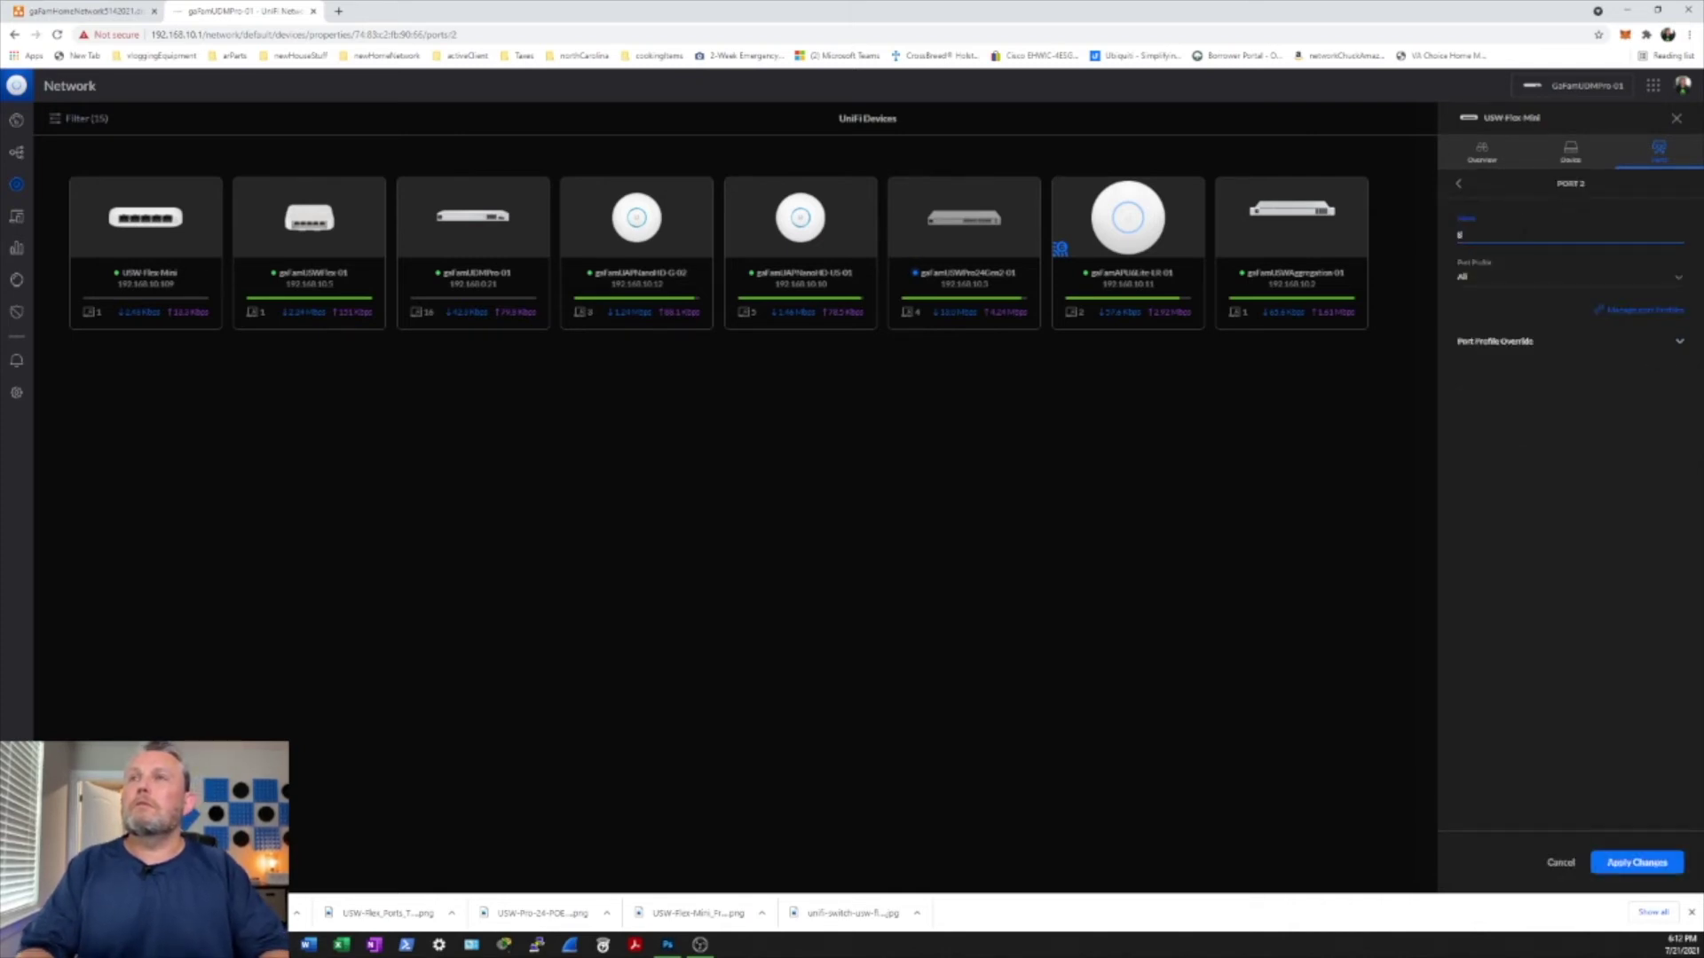
pyautogui.write('afam')
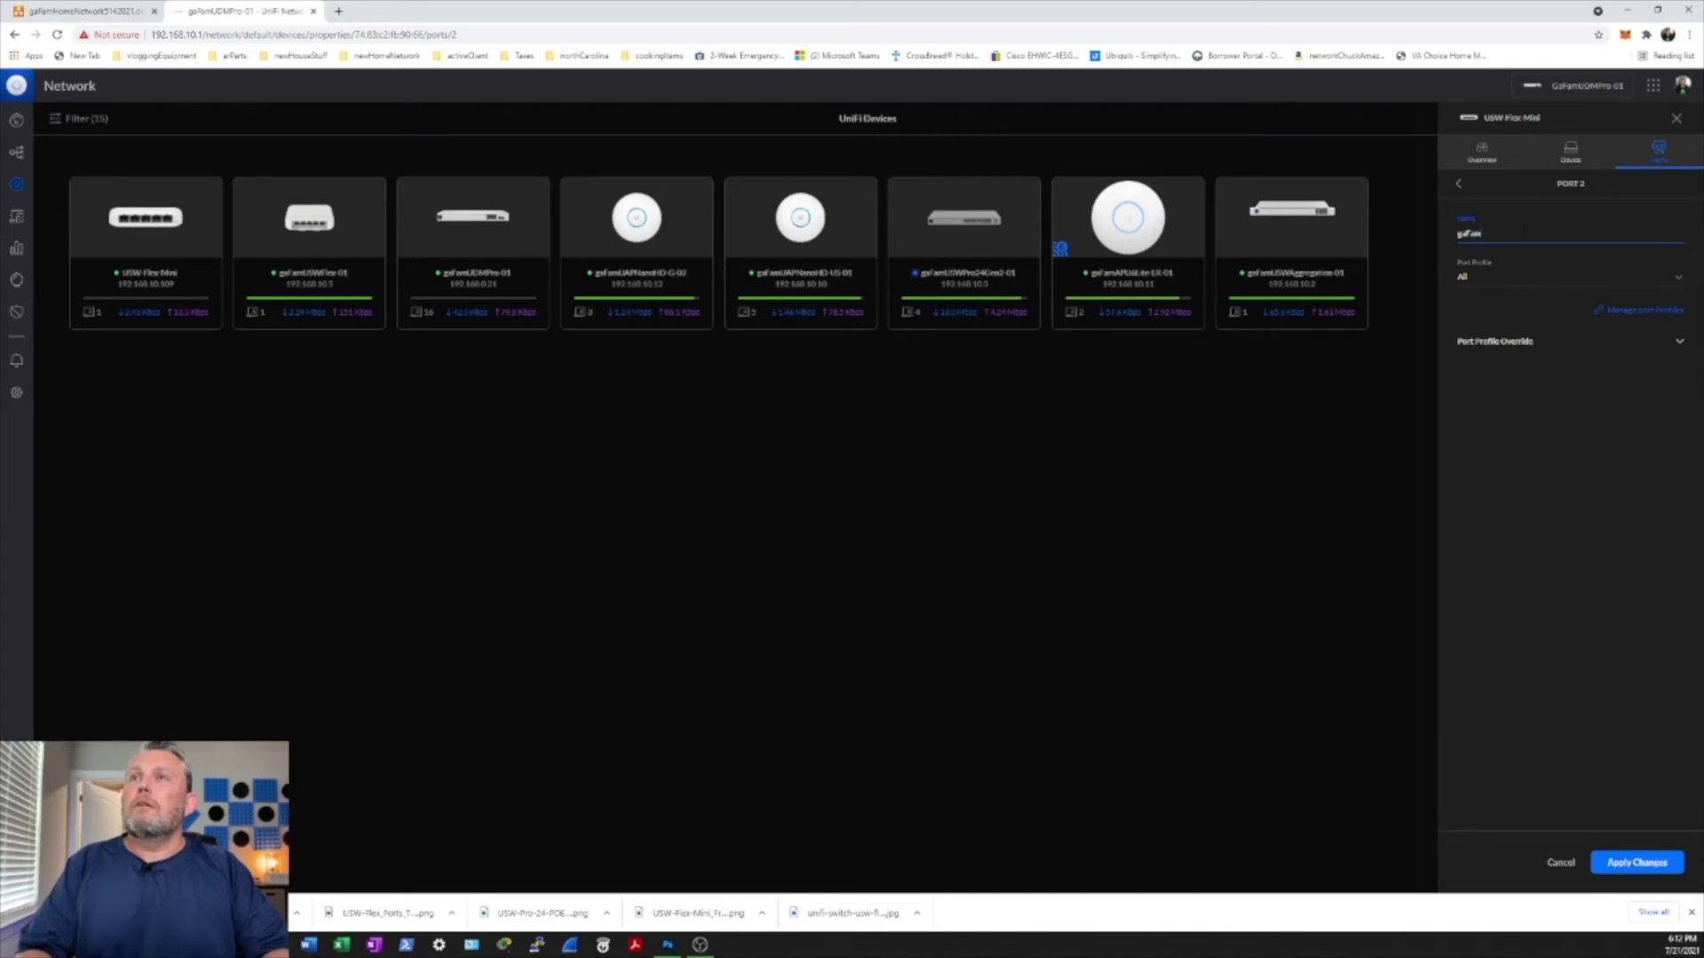
pyautogui.write('Apple')
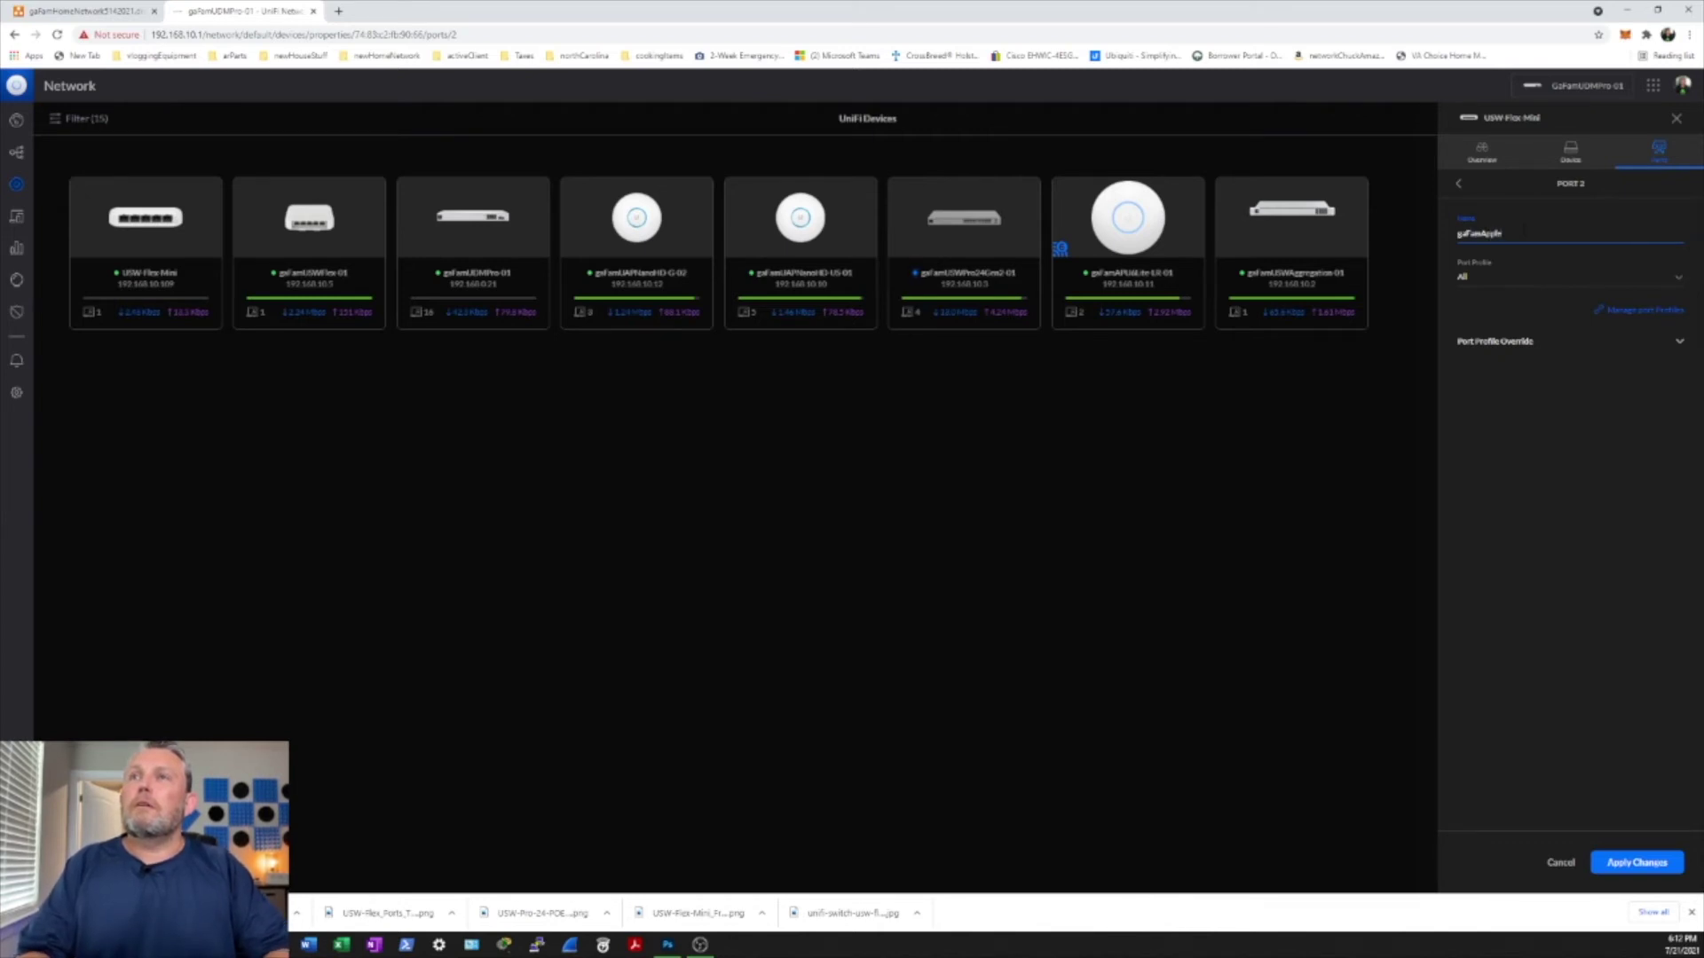
pyautogui.write('TV')
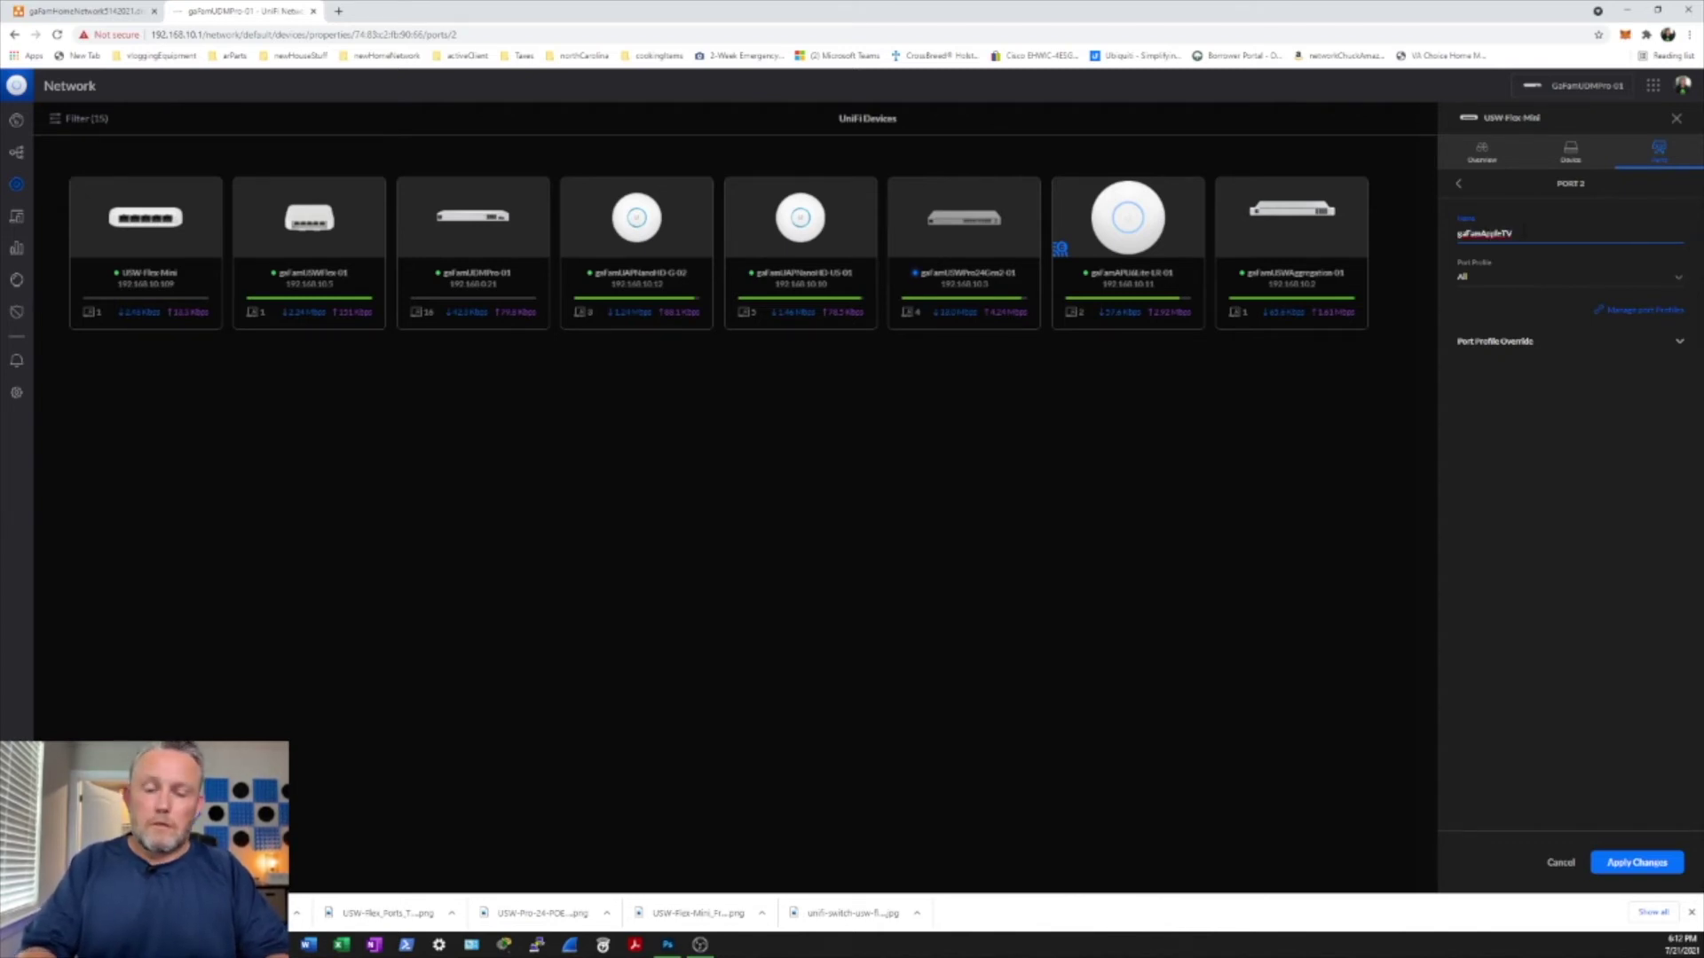
pyautogui.write('4K')
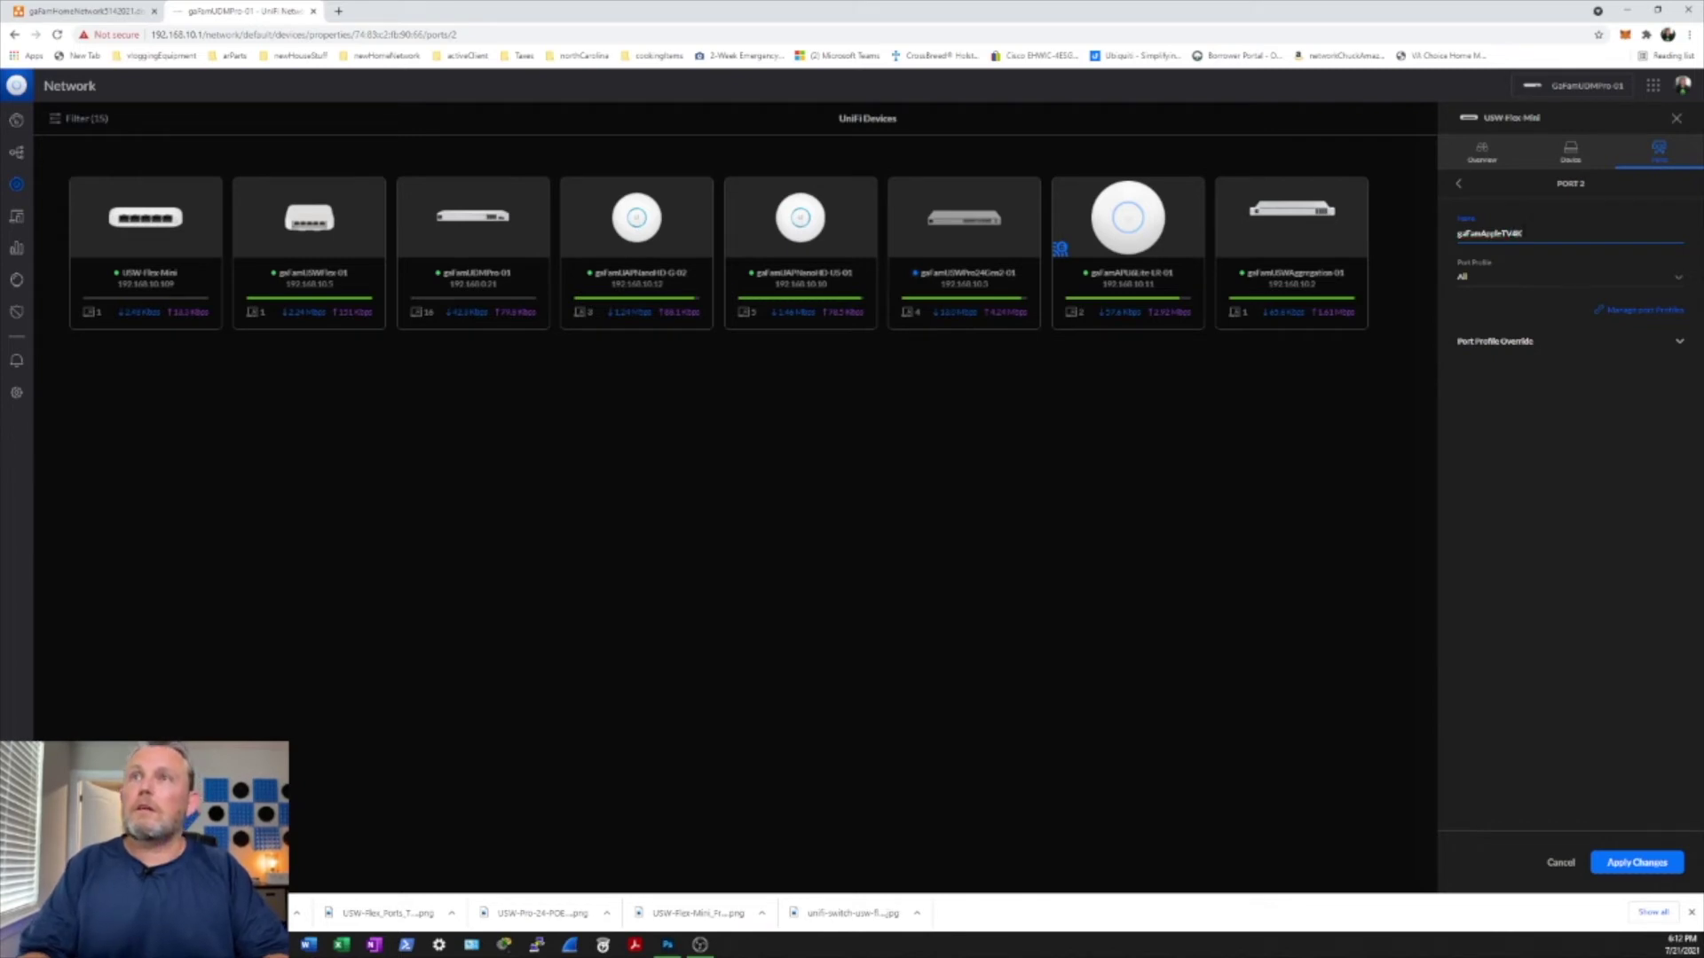
pyautogui.write('-01')
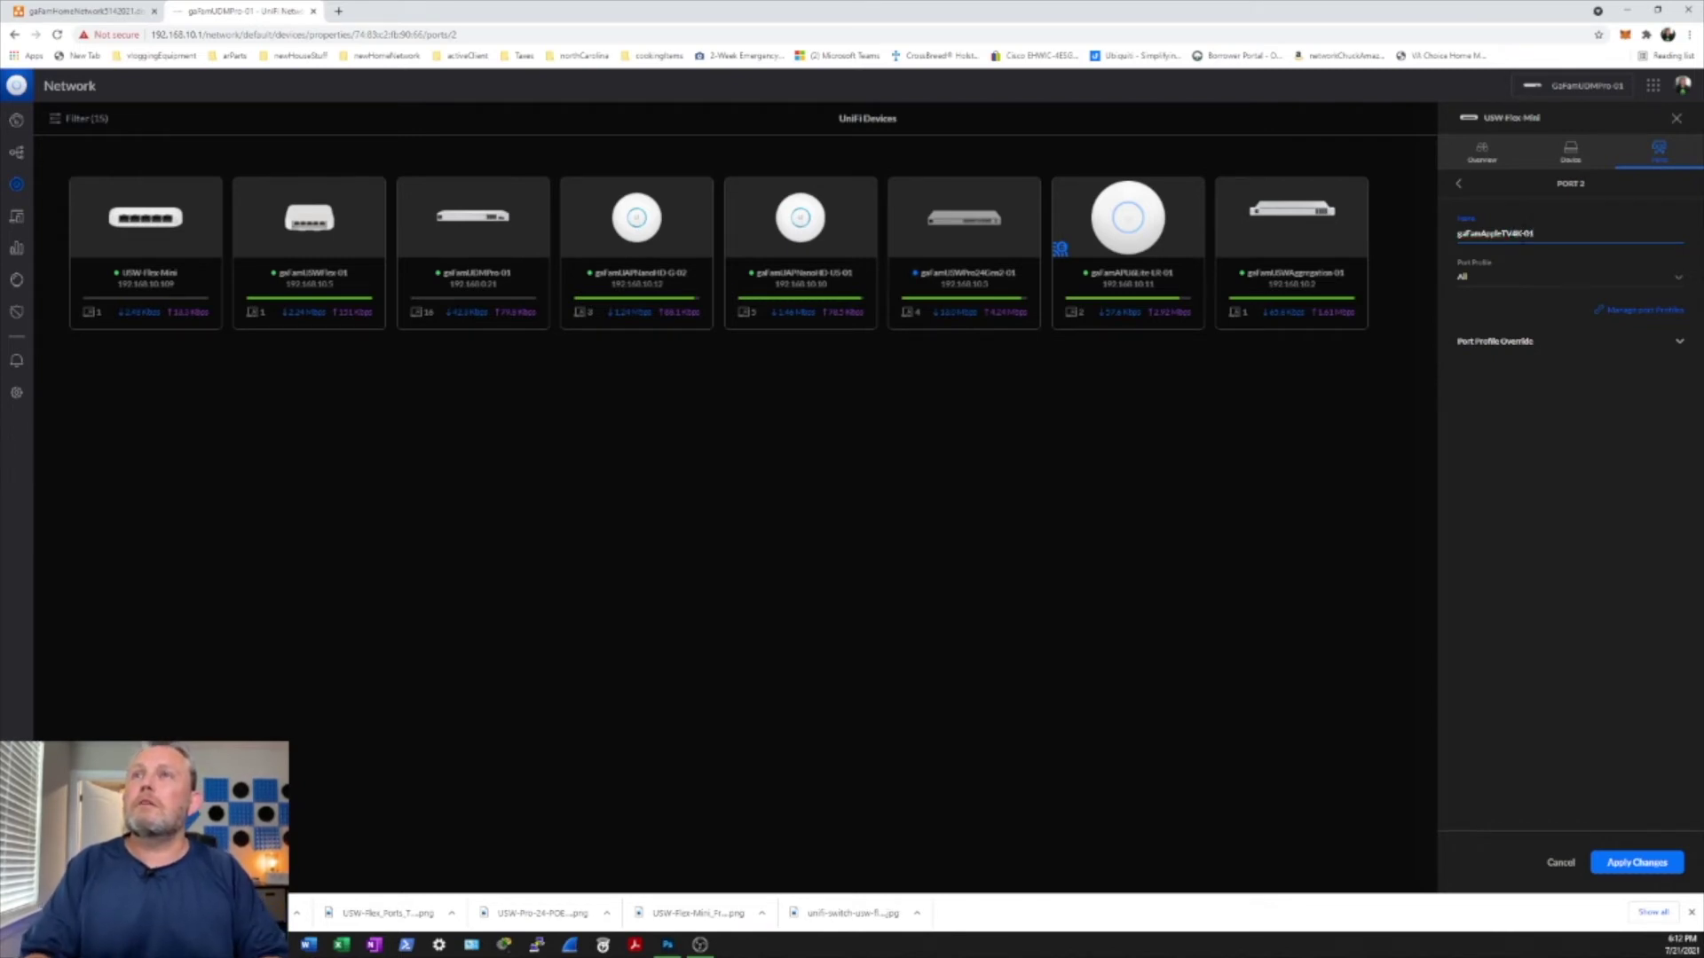
pyautogui.click(1525, 276)
pyautogui.scroll(-1, 1525, 325)
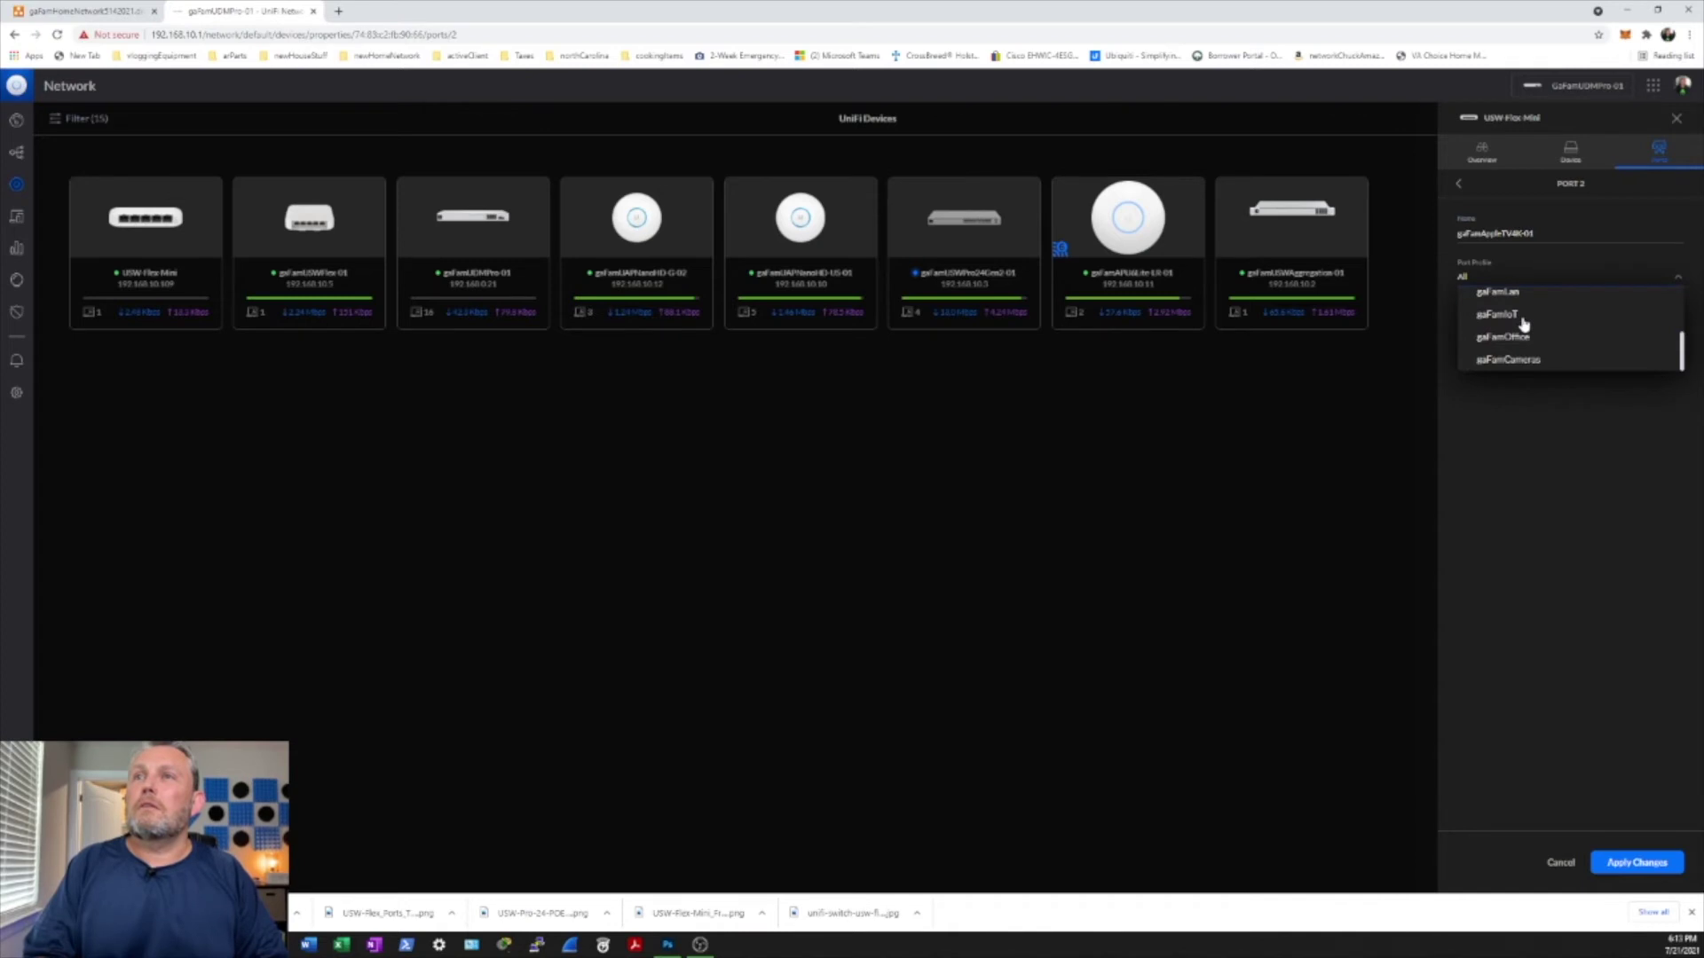
pyautogui.click(1523, 321)
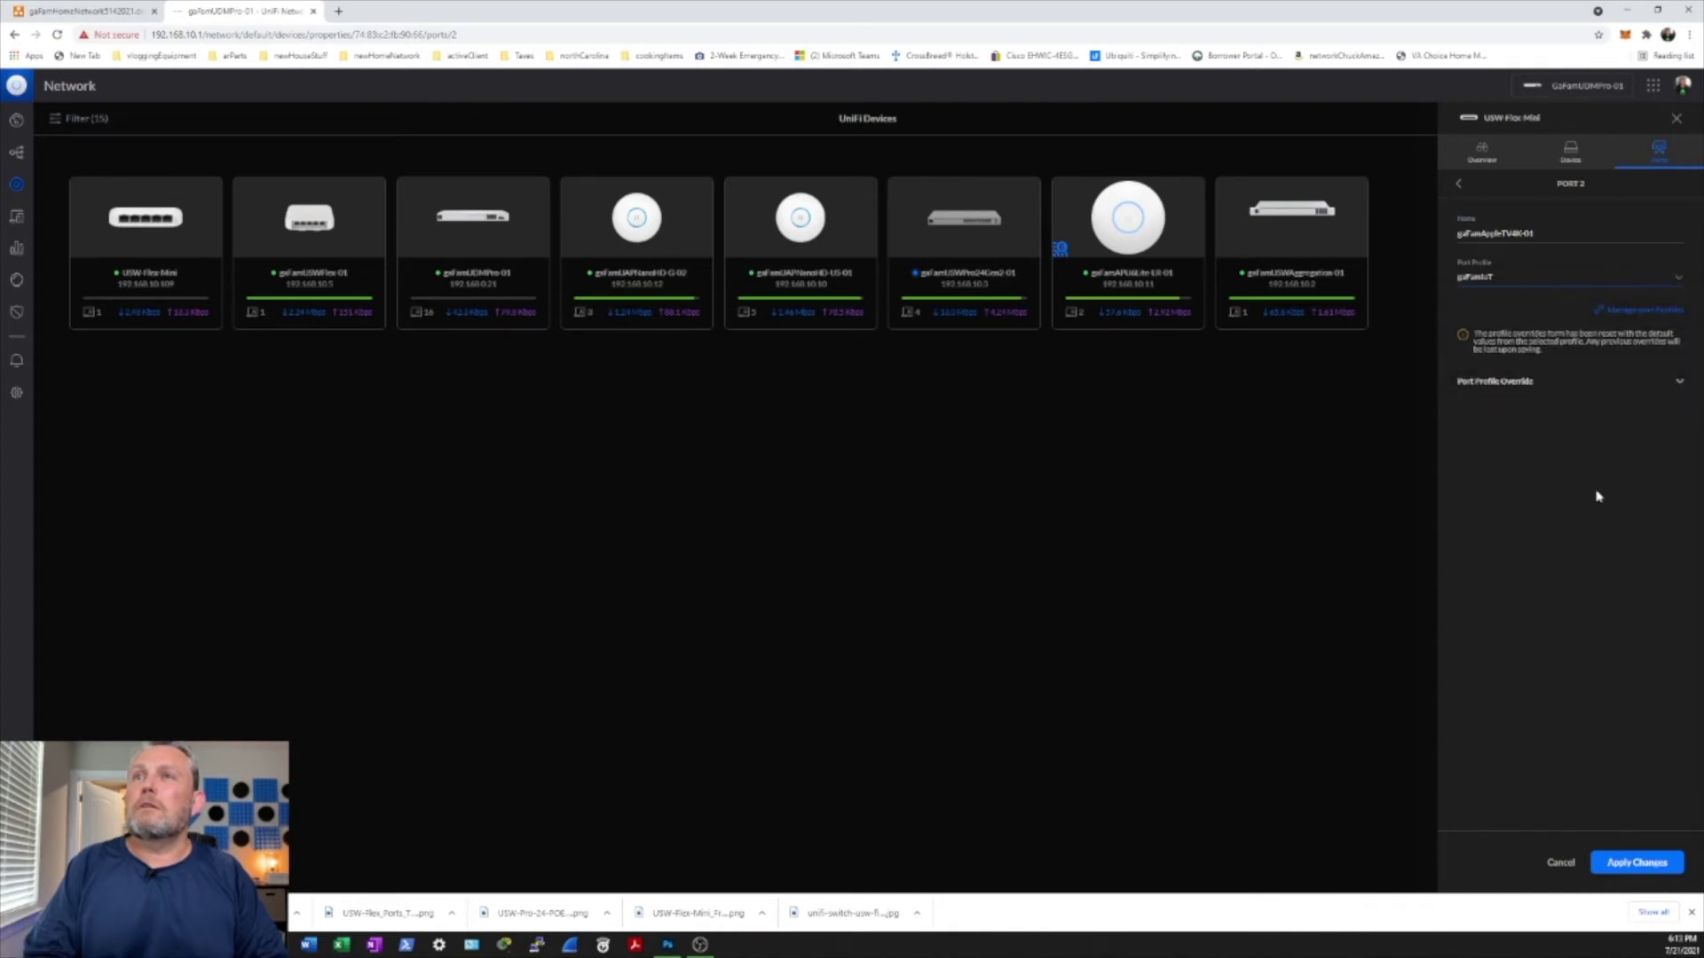
pyautogui.click(1637, 863)
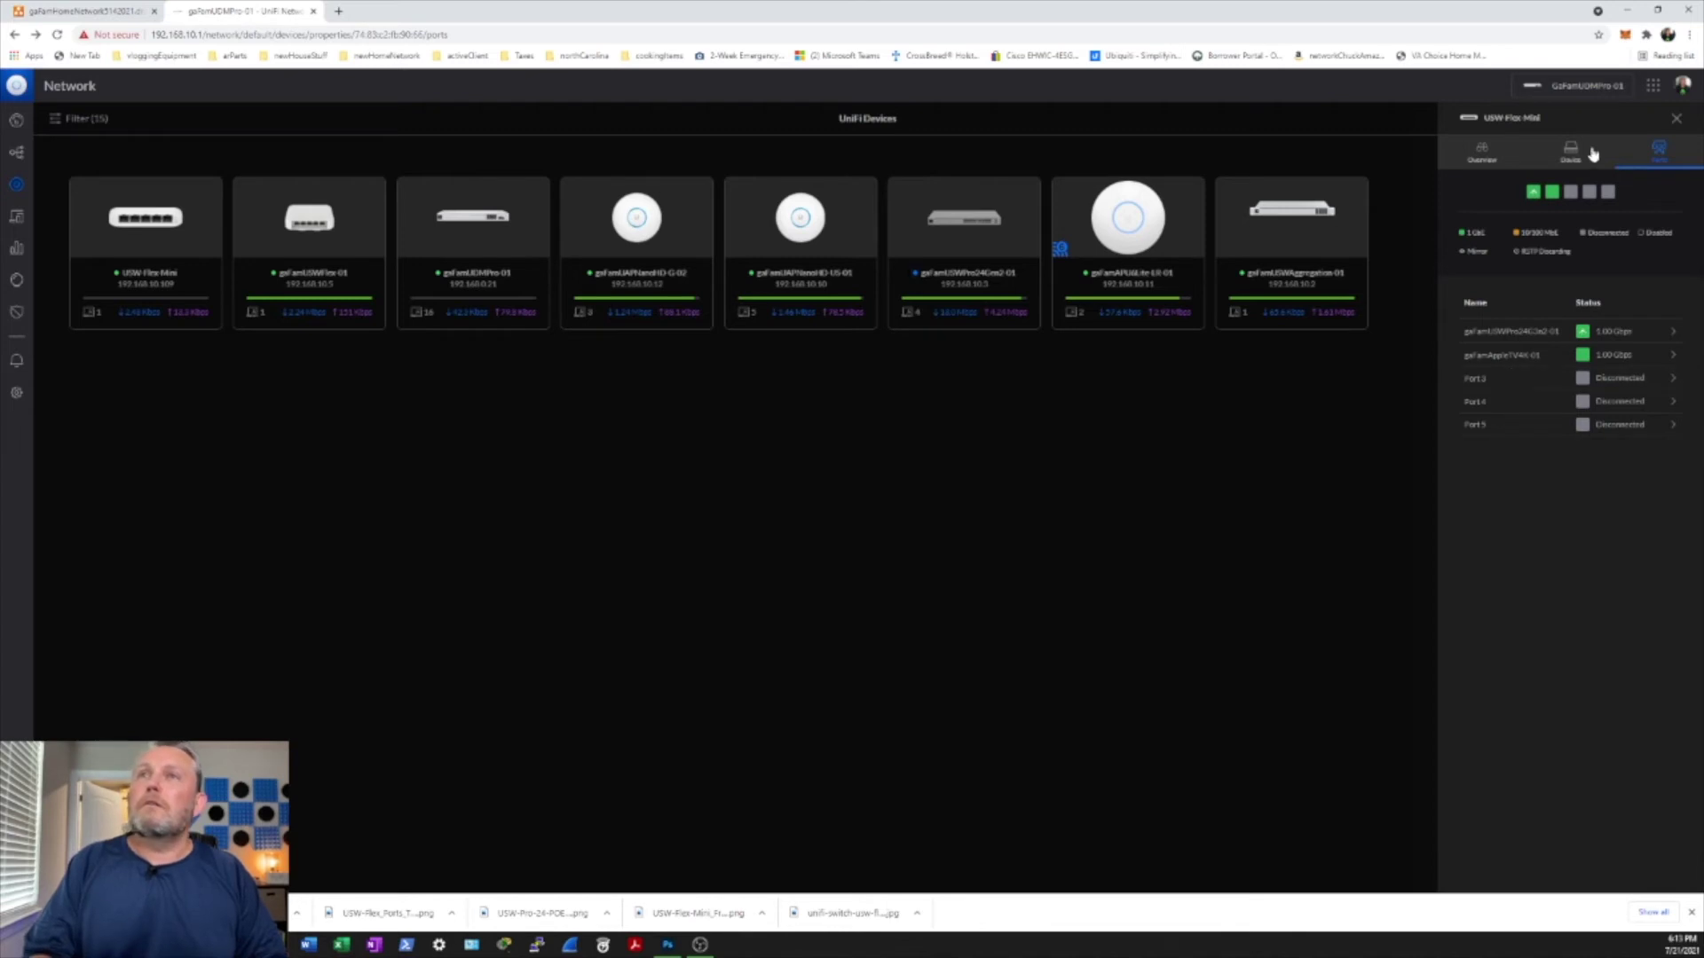
# Step: Switch the Flex Mini's network settings to a static IP ending in .6
pyautogui.click(1564, 157)
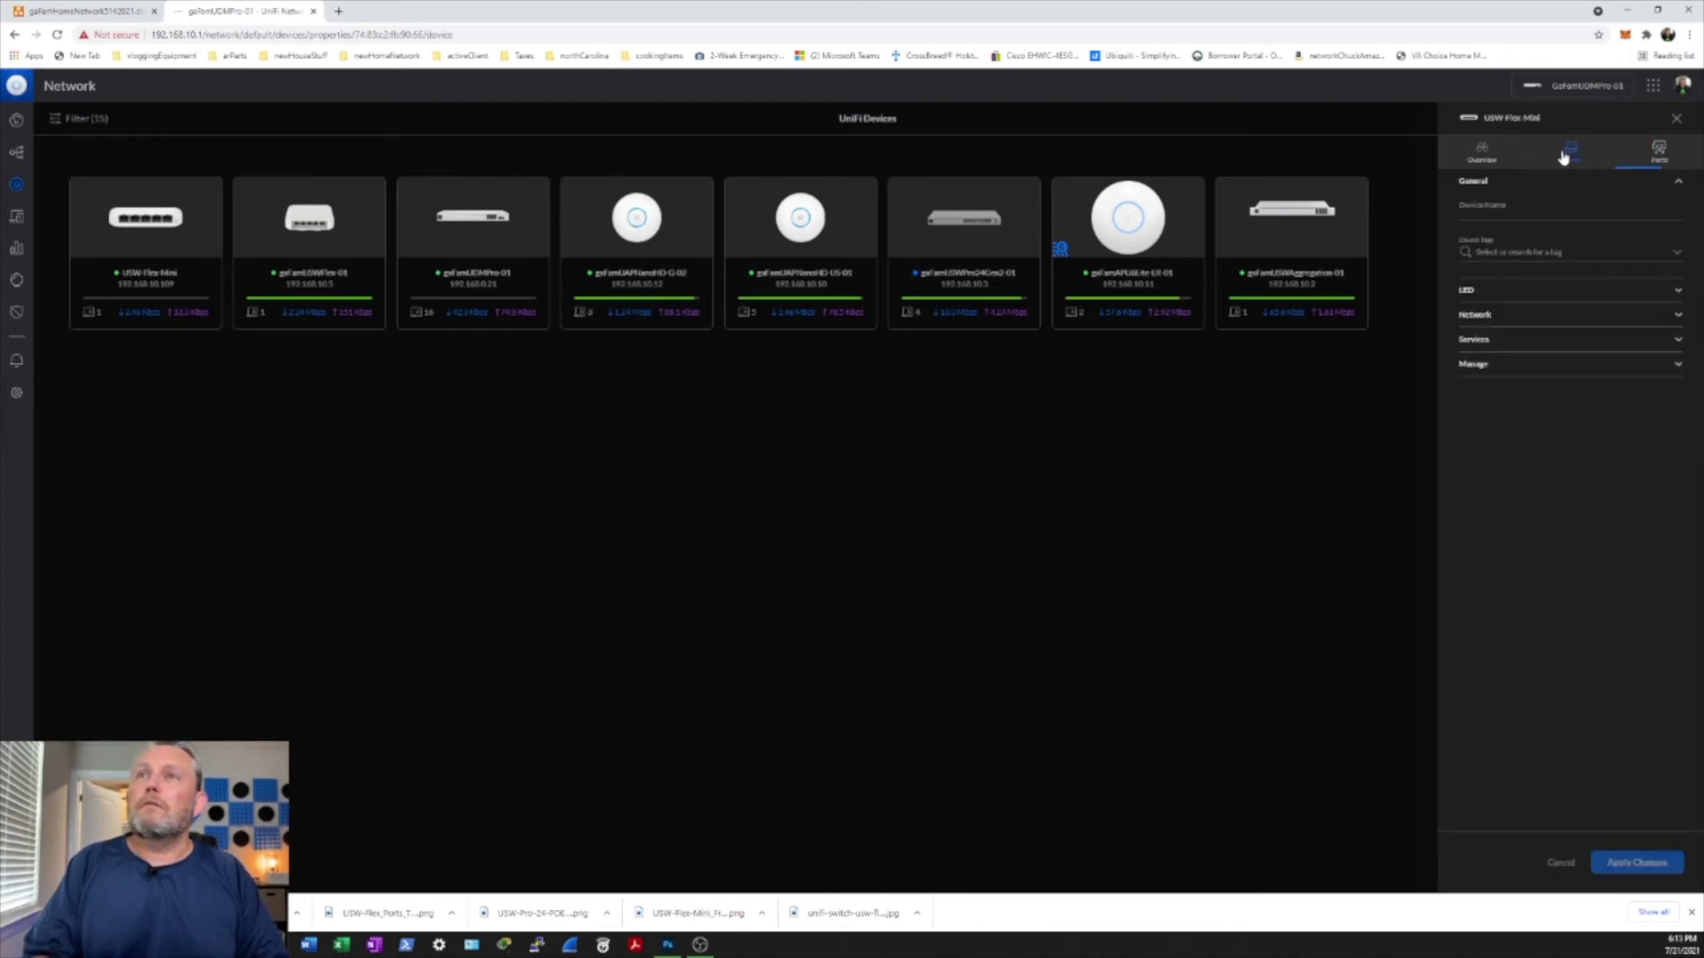
pyautogui.click(1515, 317)
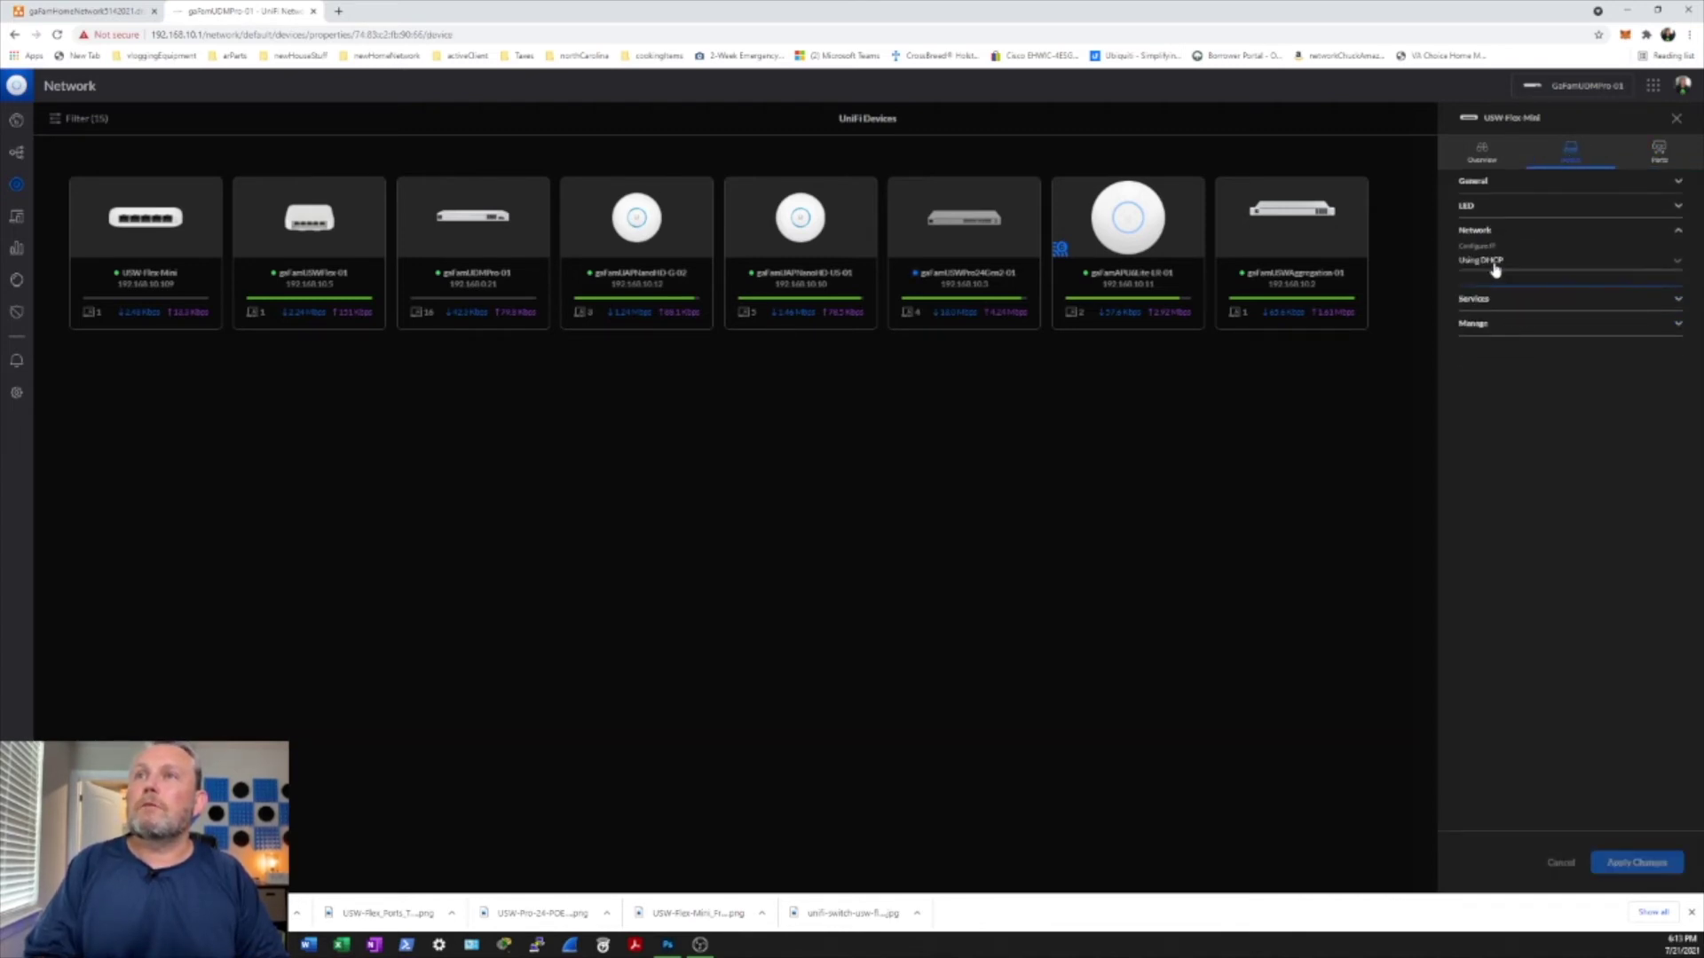
pyautogui.click(1494, 266)
pyautogui.click(1497, 306)
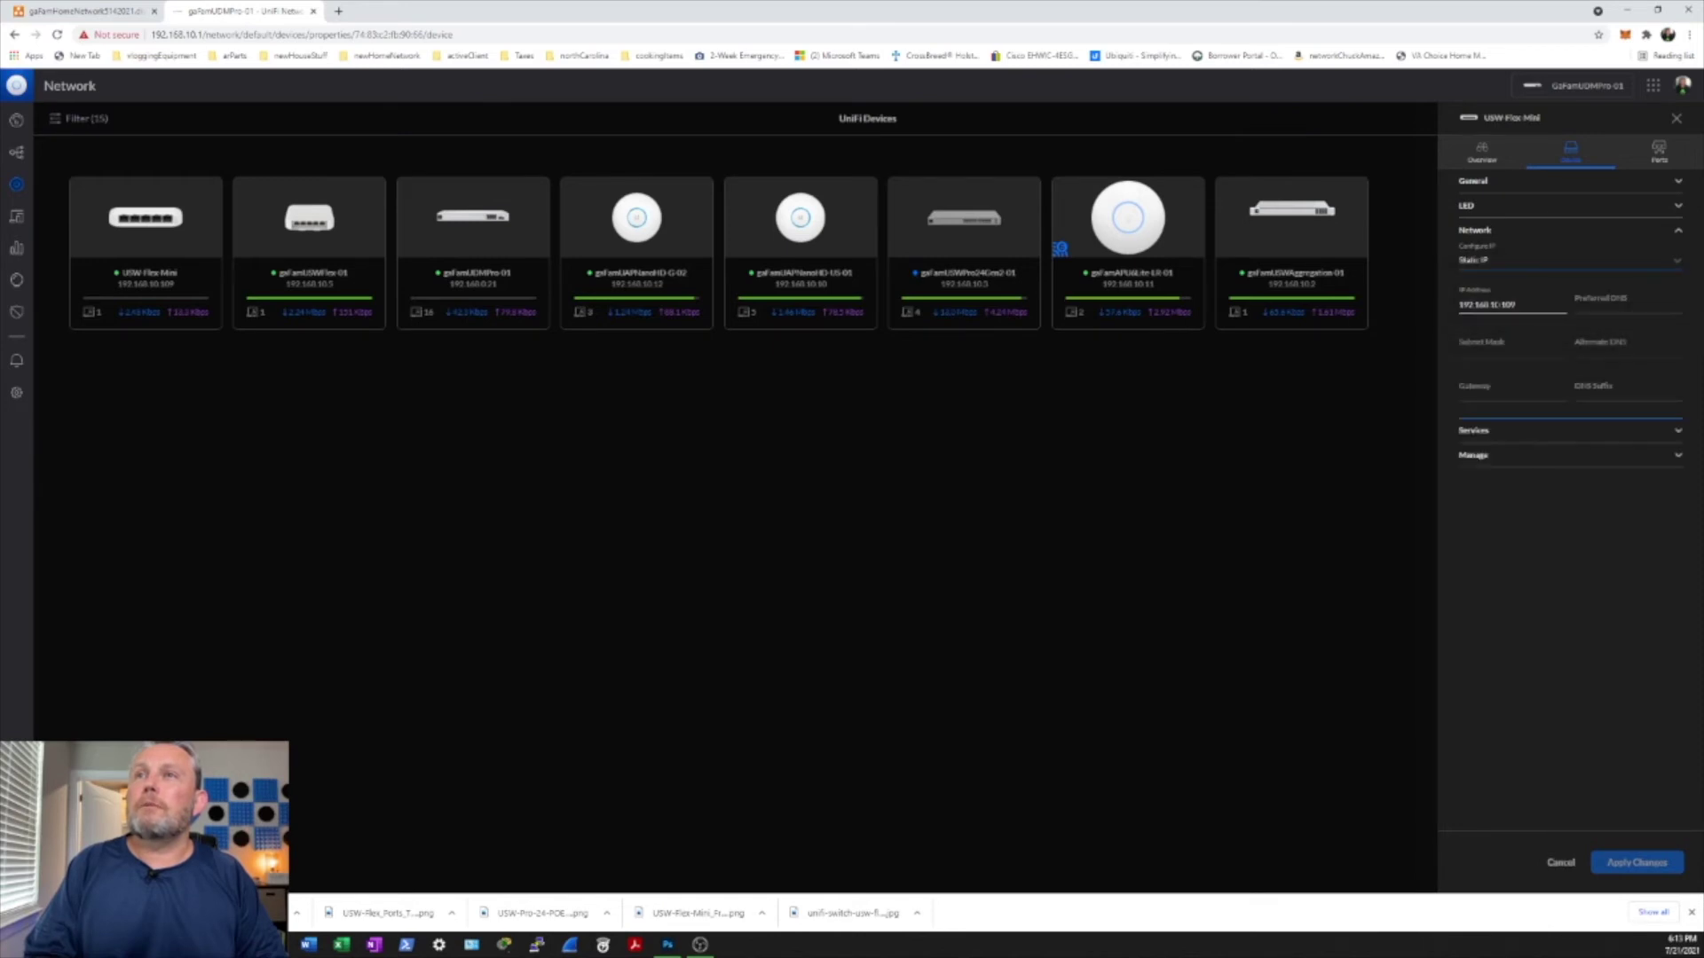
pyautogui.click(1518, 304)
pyautogui.press('BackSpace')
pyautogui.press('BackSpace')
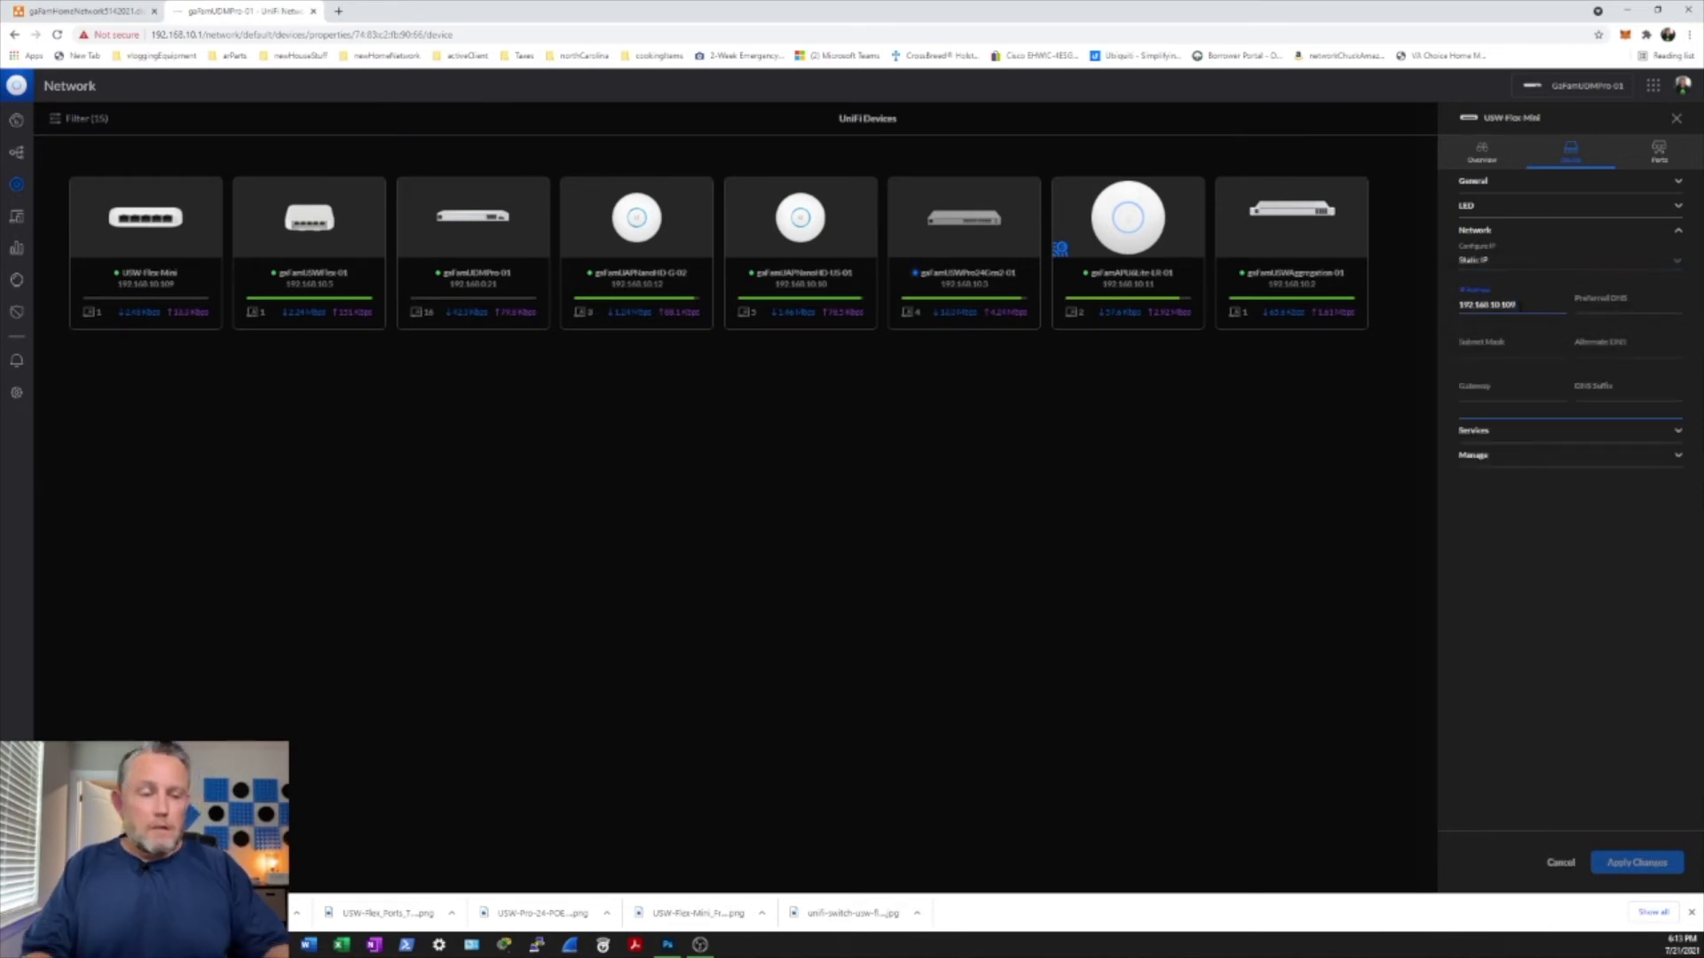
pyautogui.press('BackSpace')
pyautogui.write('6')
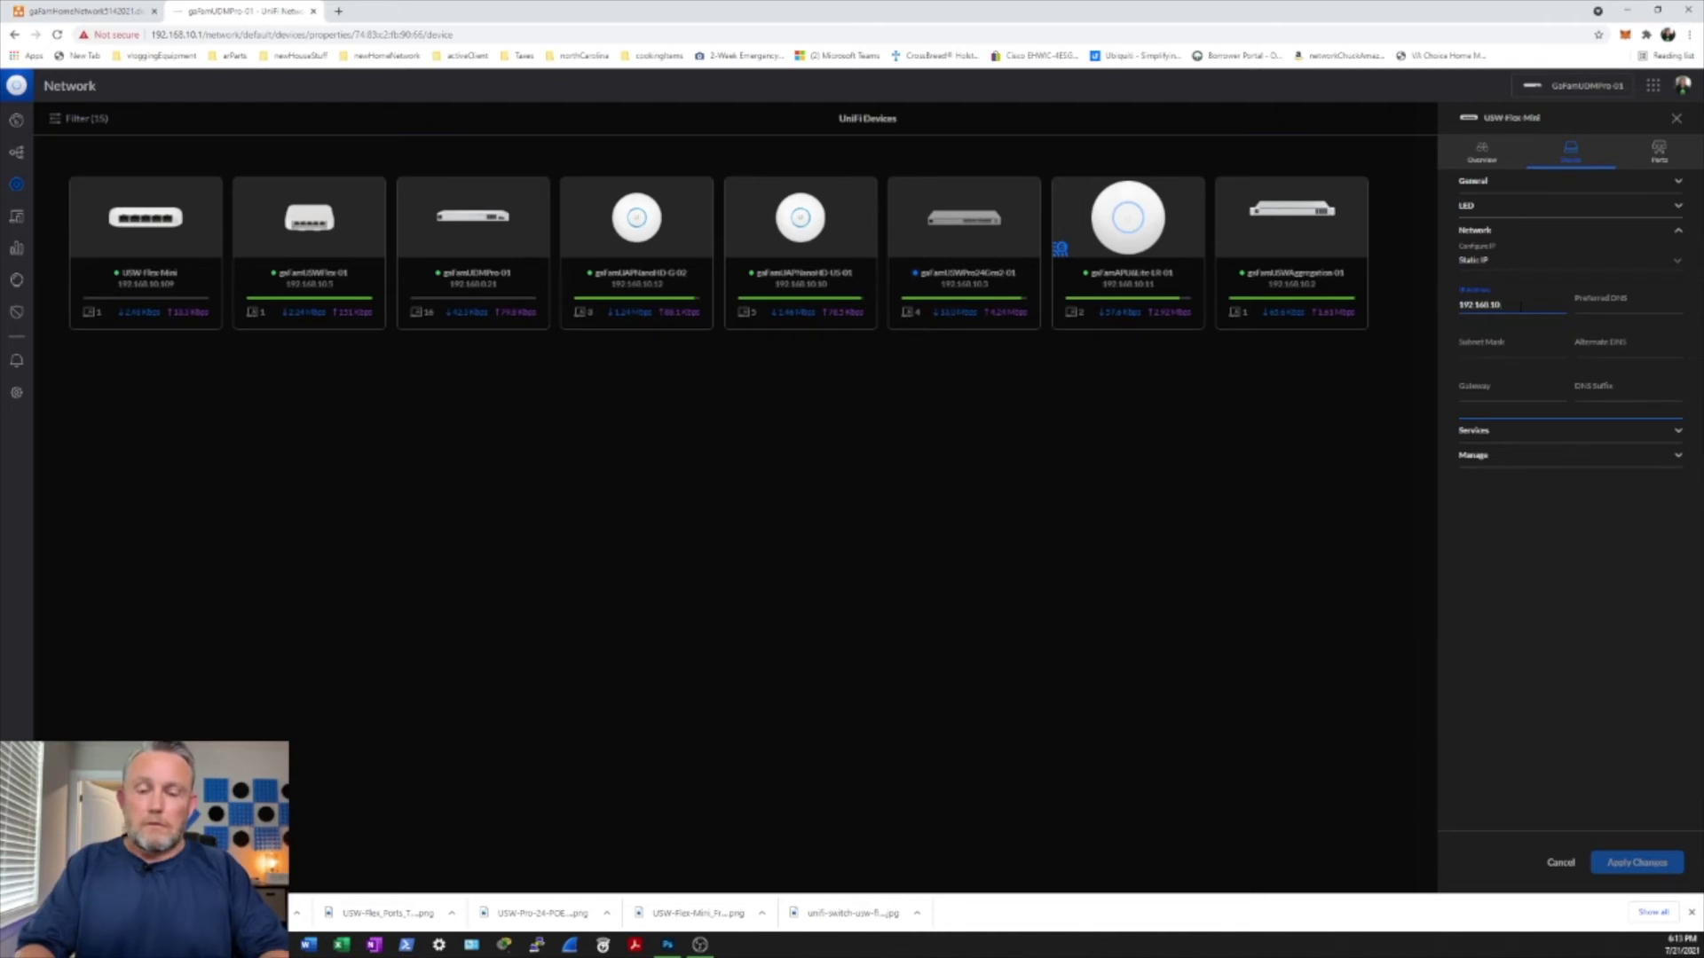
pyautogui.click(1602, 307)
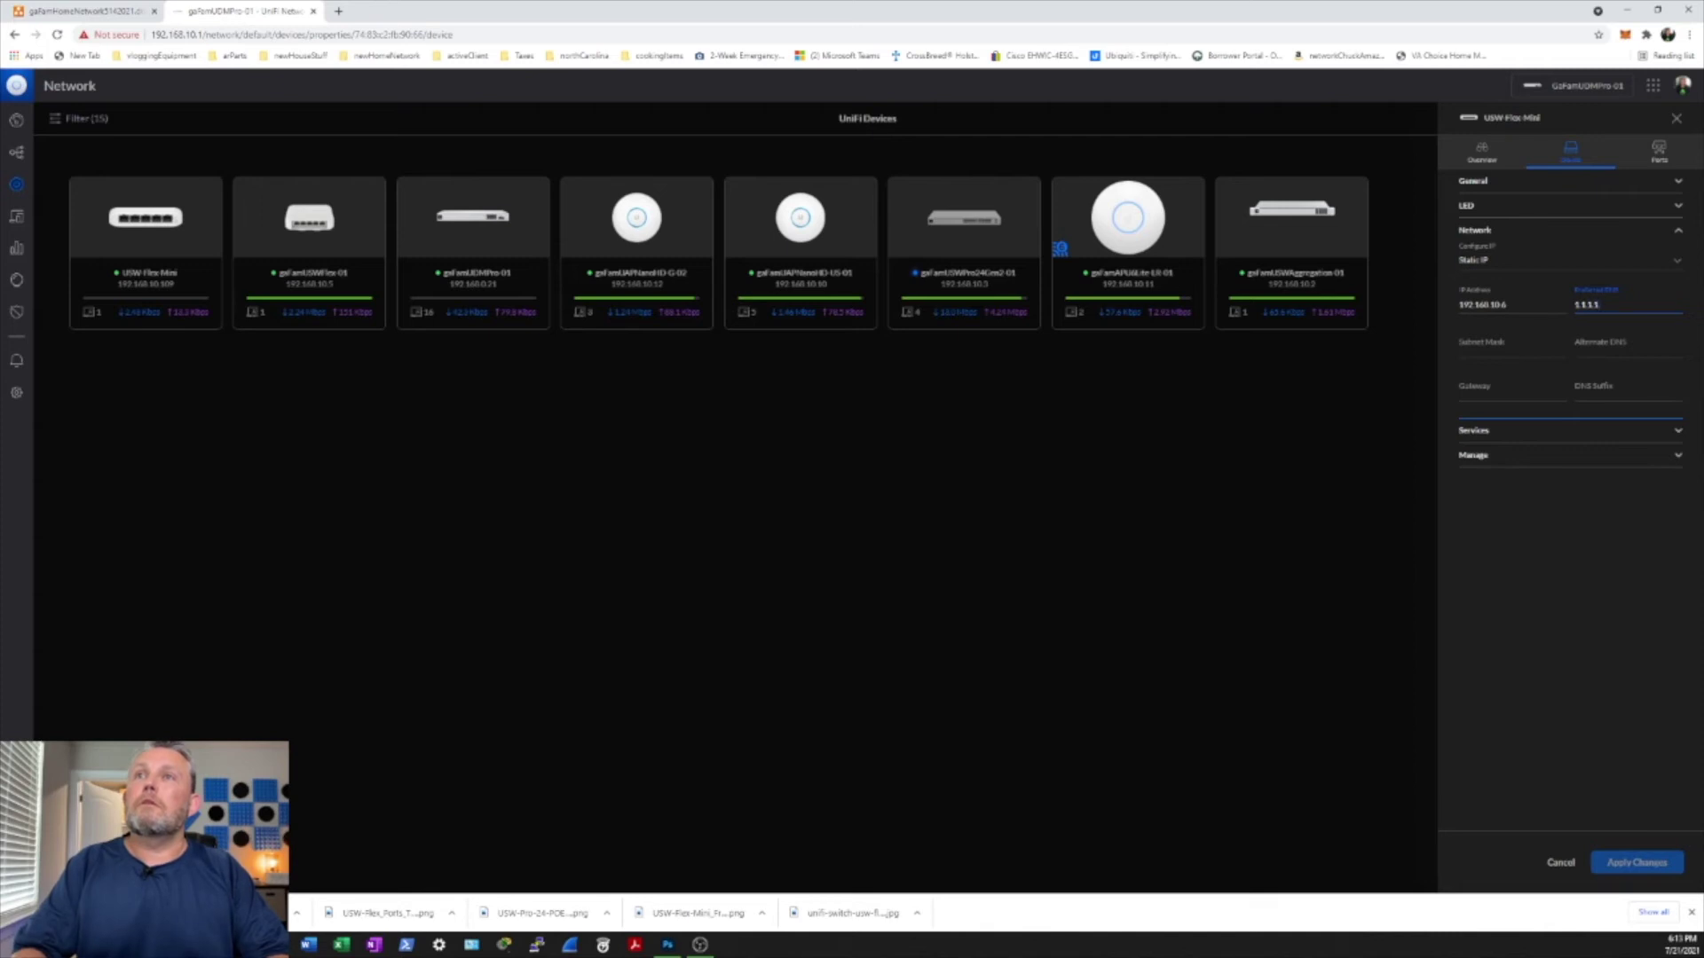
# Step: Fill in the subnet mask, alternate DNS 8.8.8.8 and gateway 192.168.10.1, then apply
pyautogui.click(1508, 347)
pyautogui.write('2')
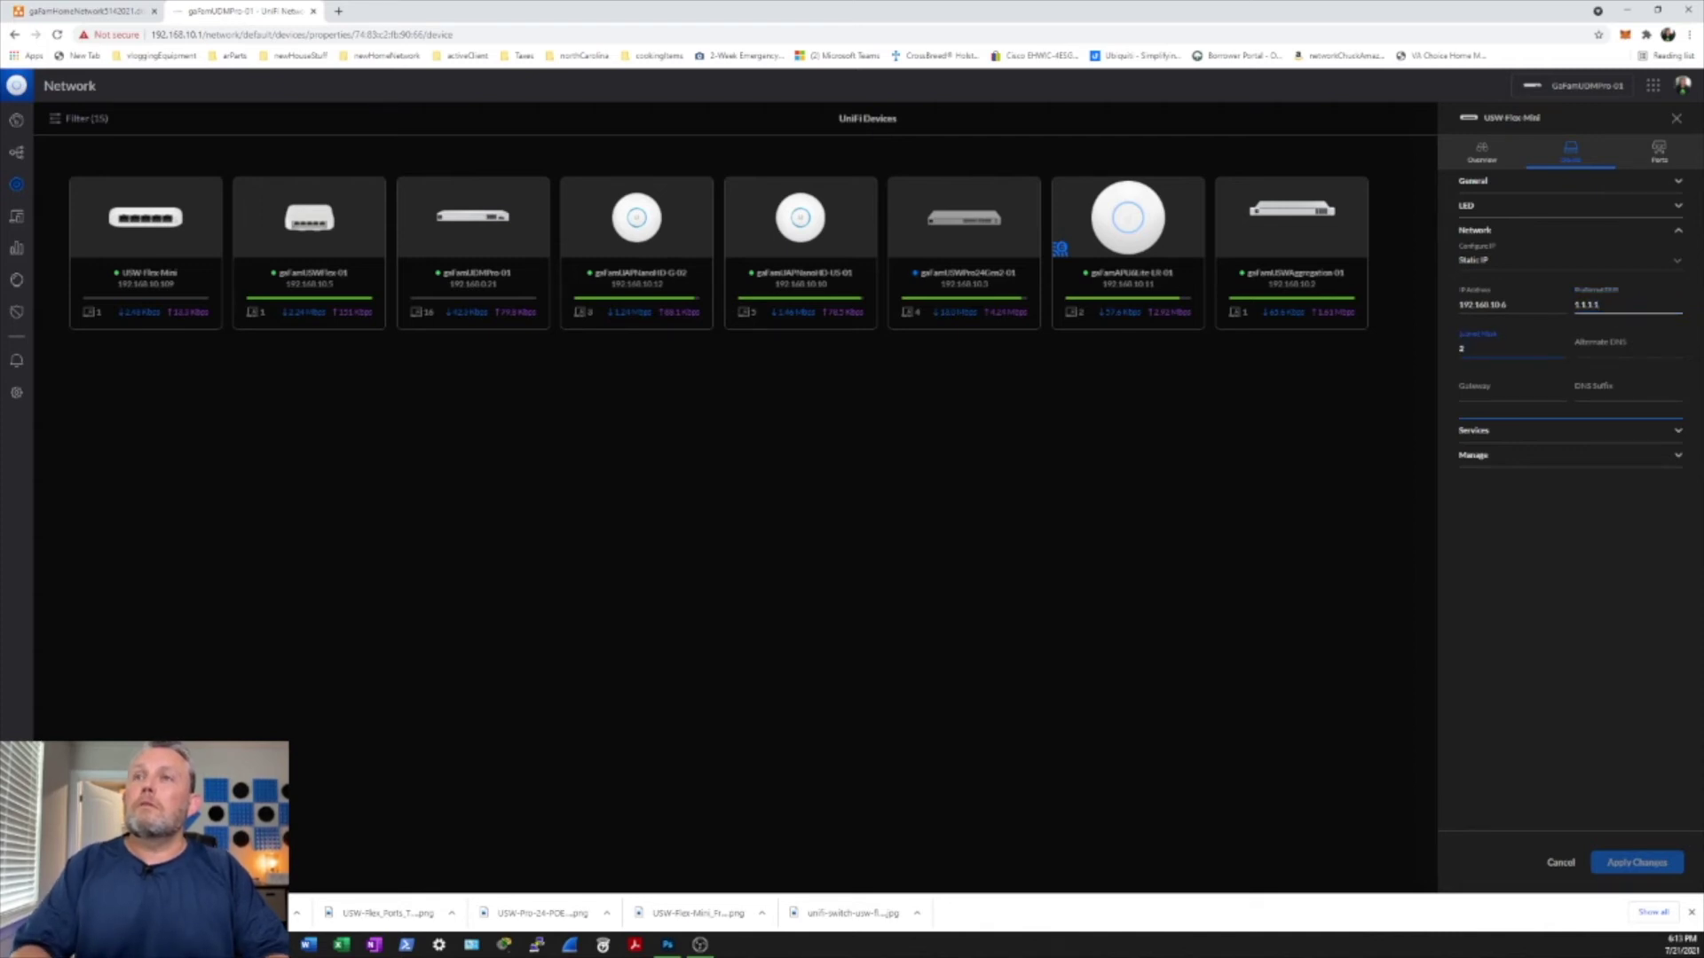
pyautogui.write('55.255.255.0')
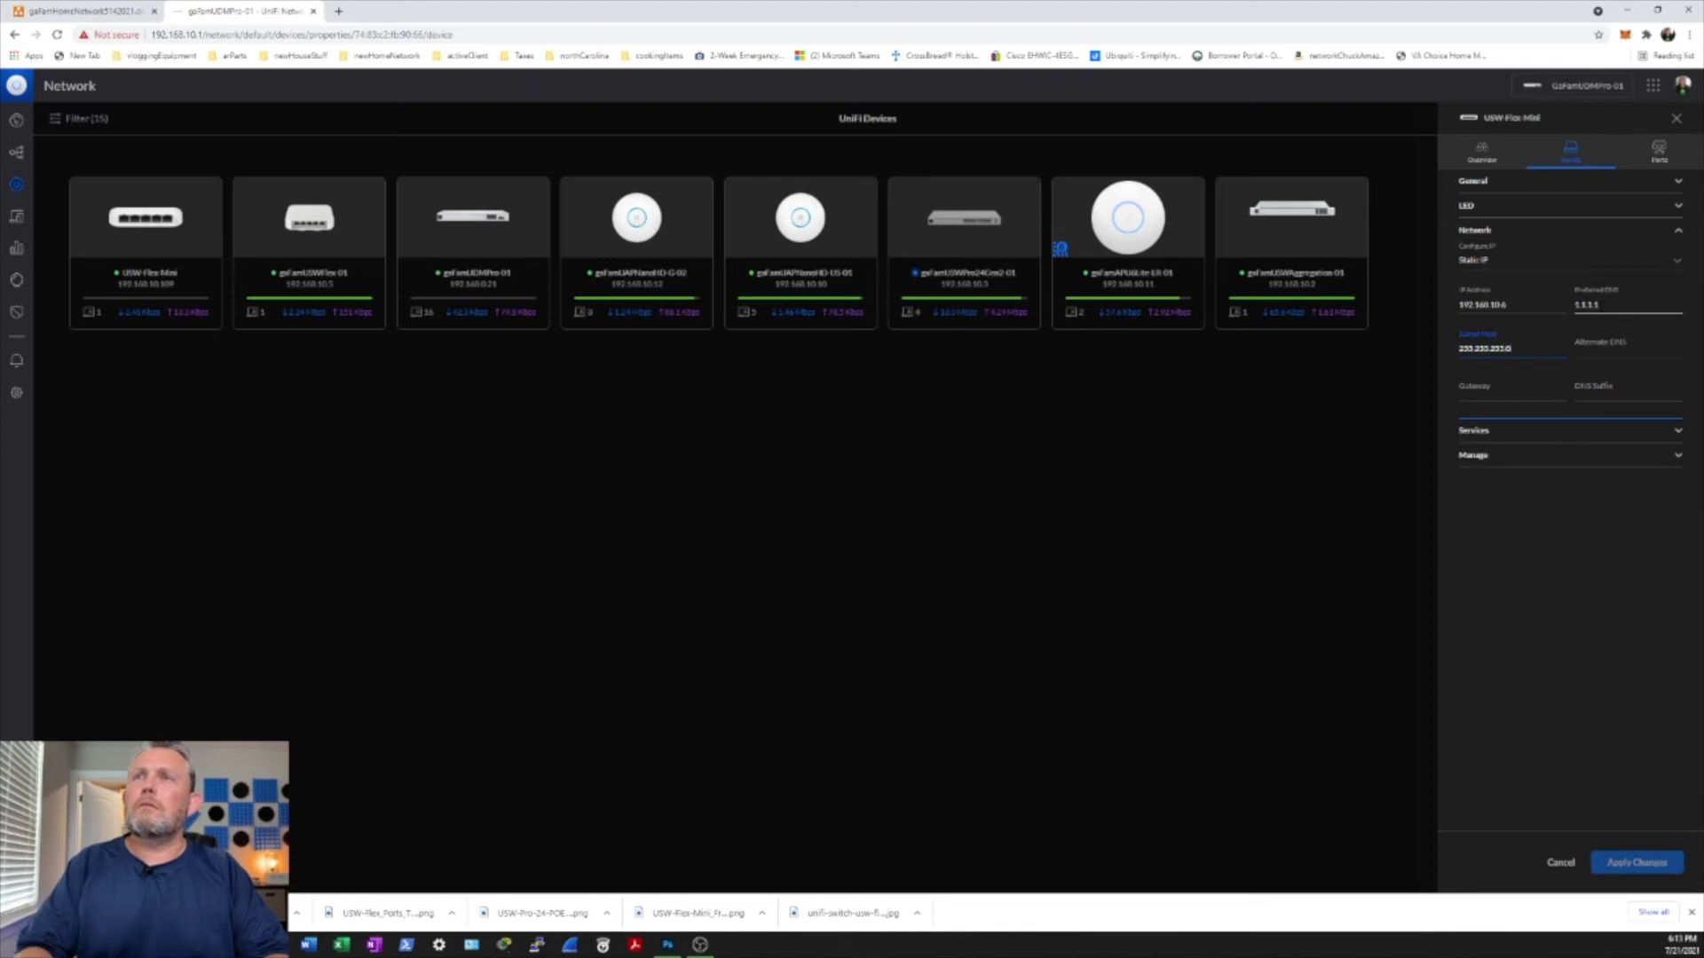
pyautogui.press('Tab')
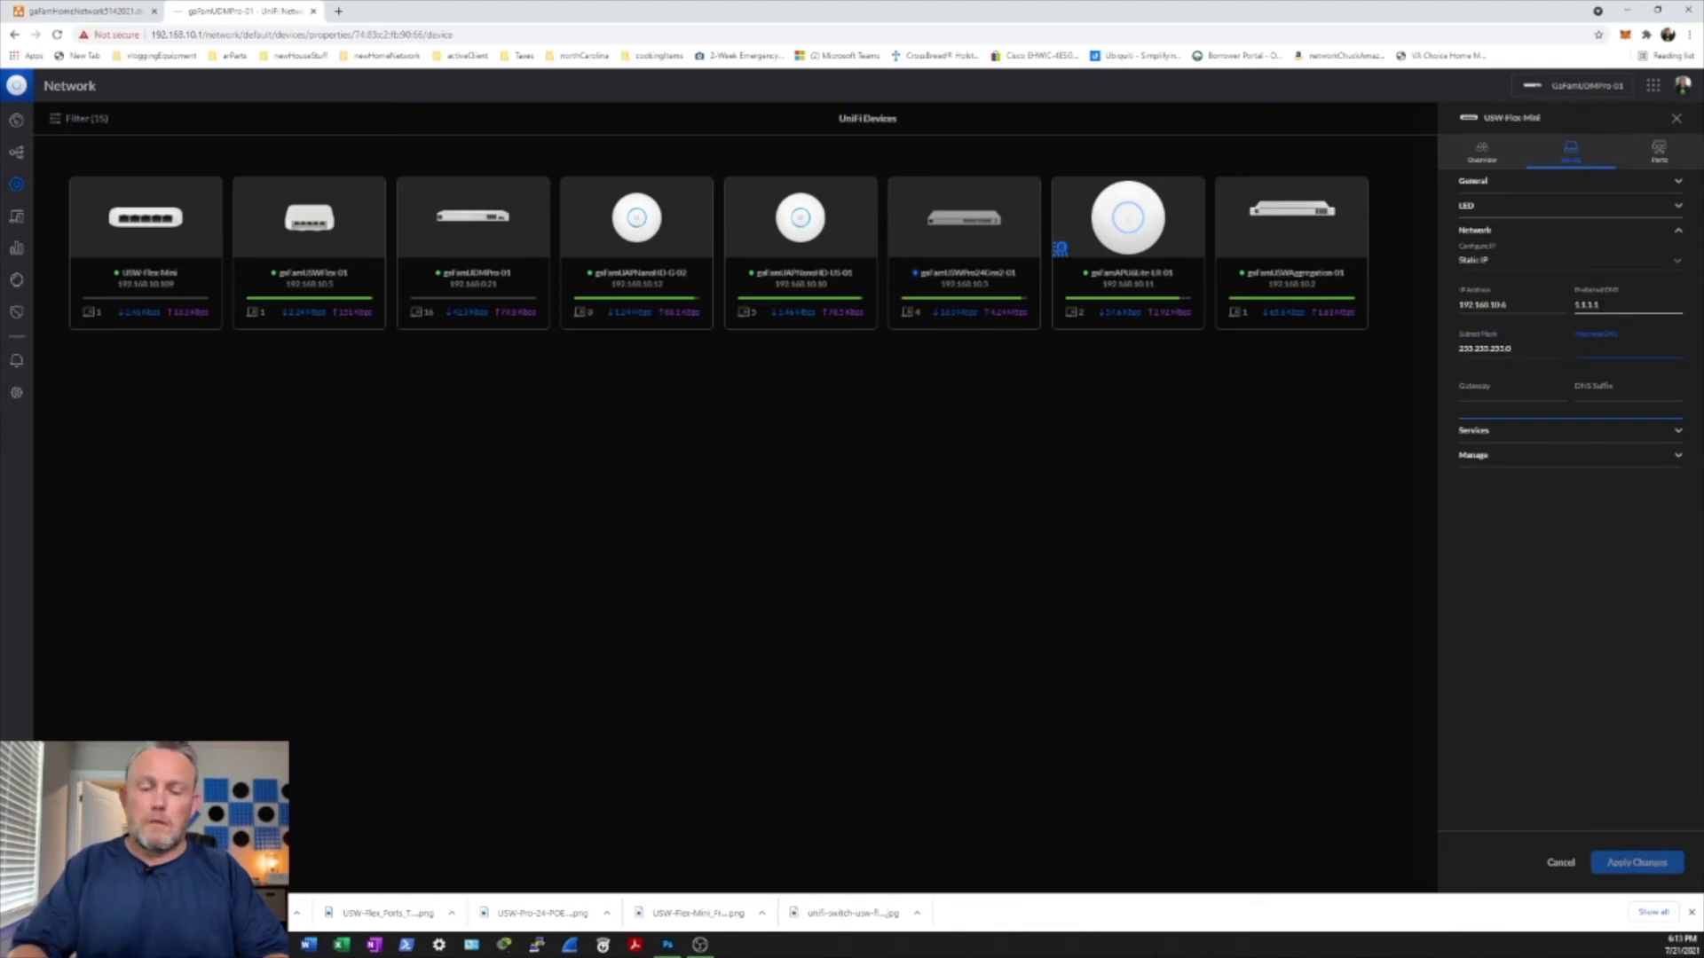
pyautogui.write('8.8.8.8')
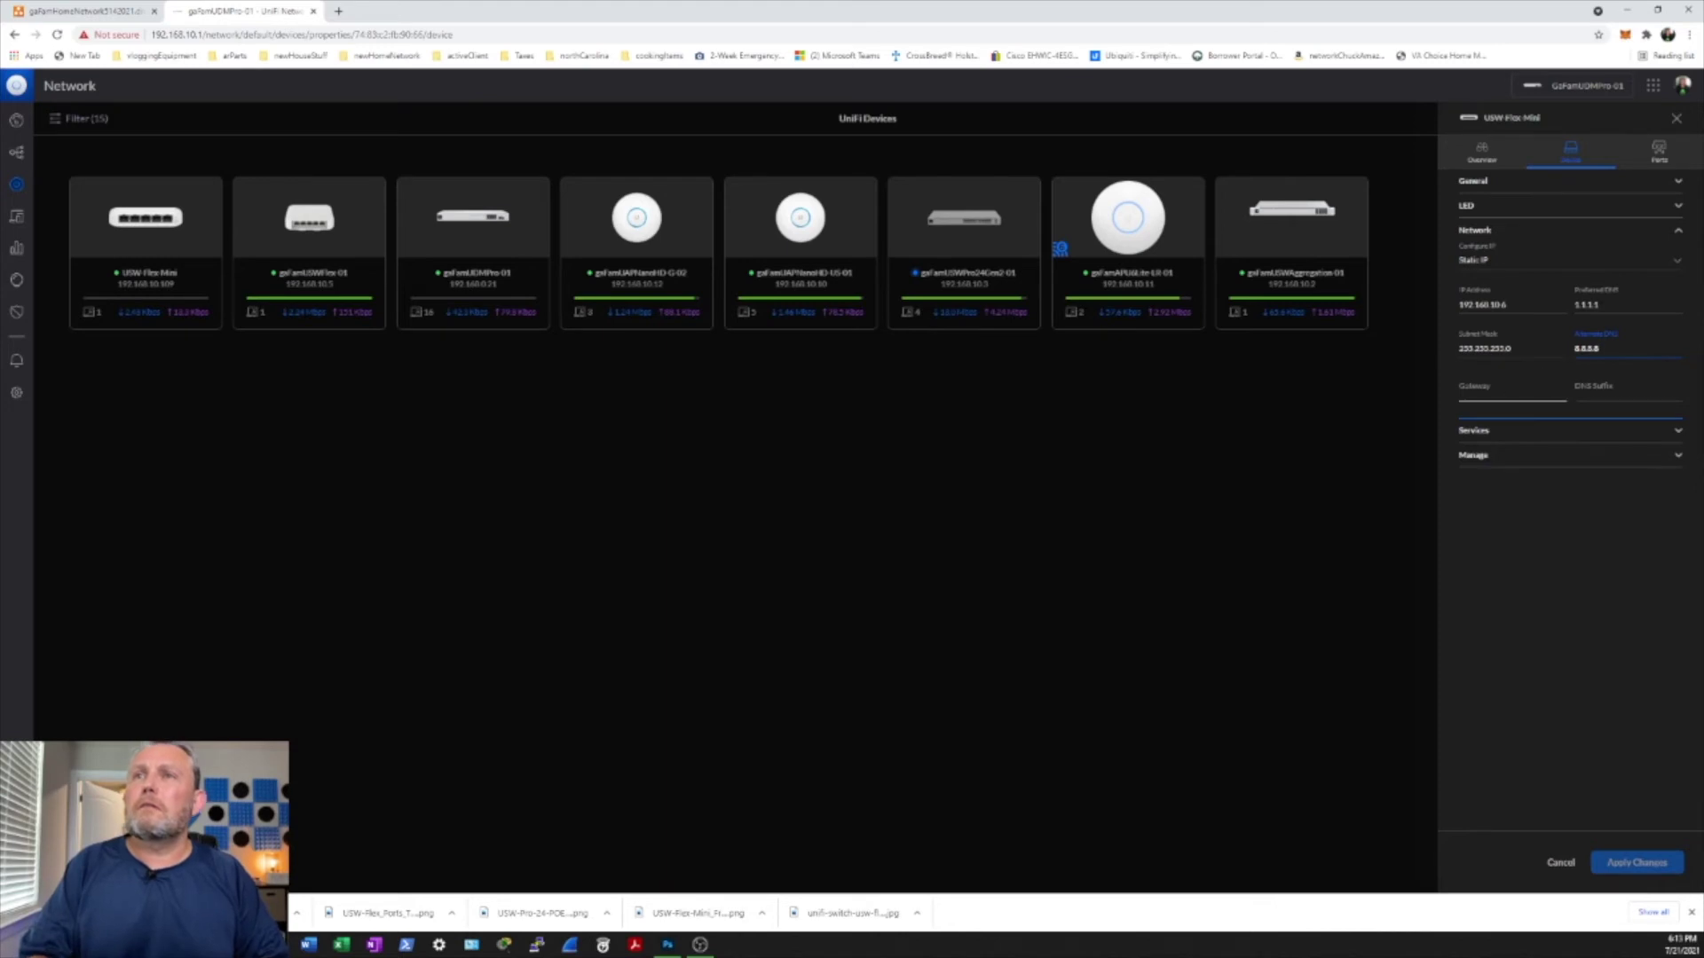
pyautogui.click(1508, 393)
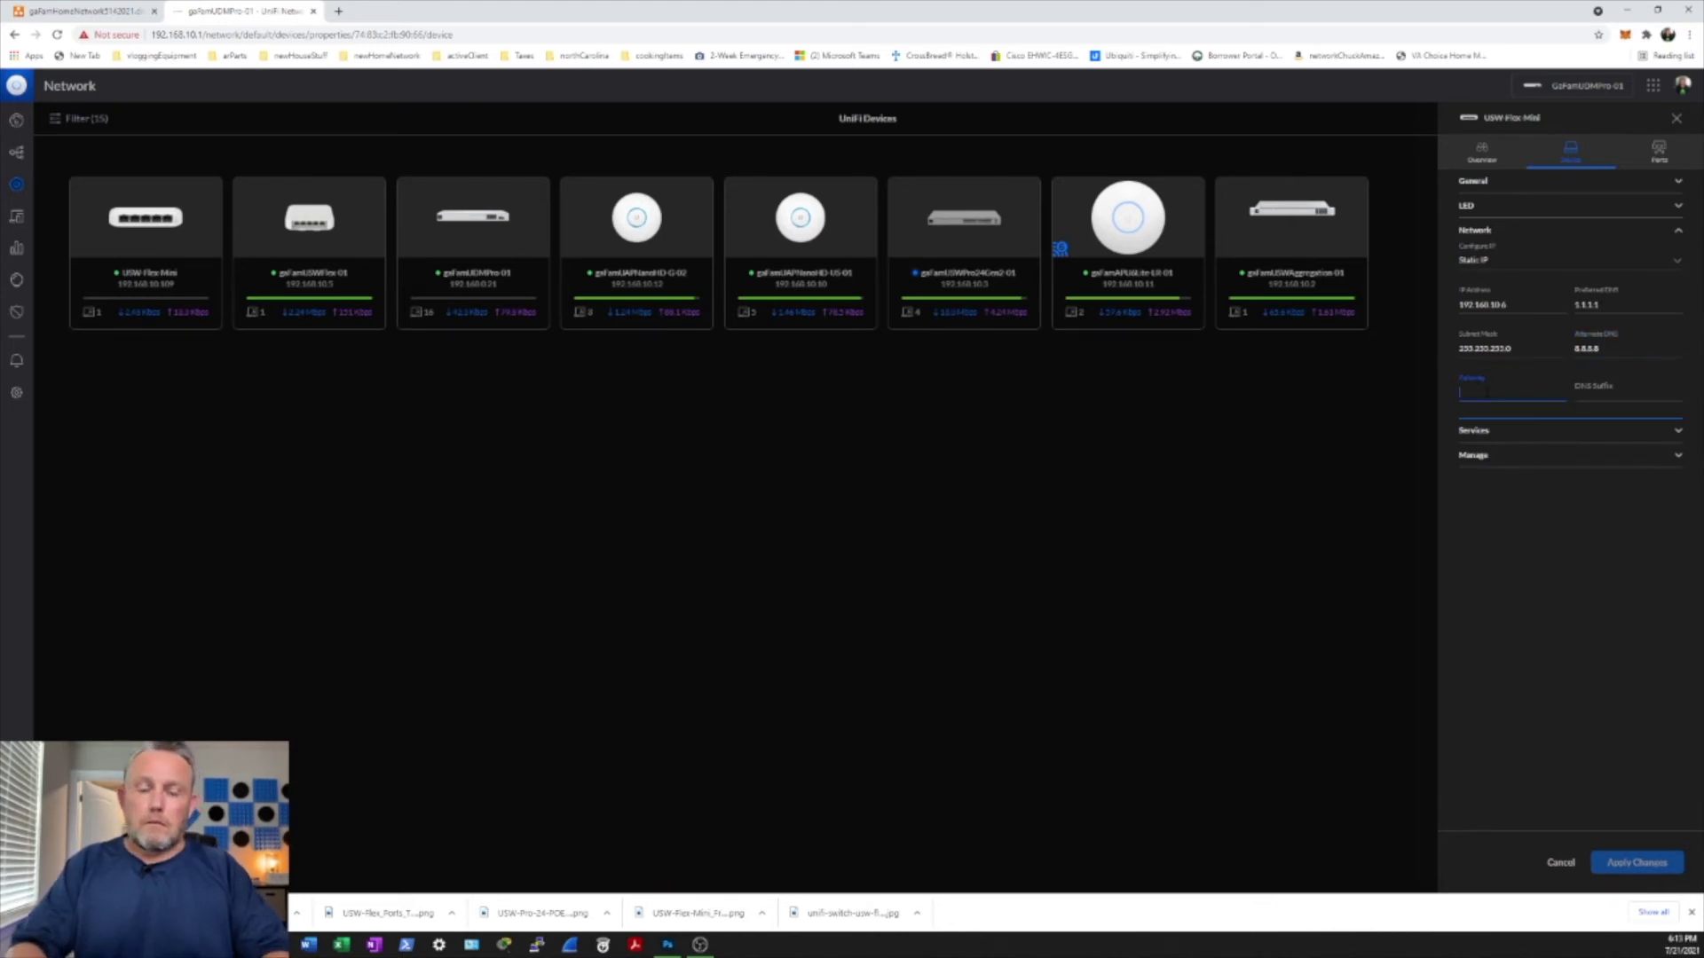
pyautogui.write('192.168')
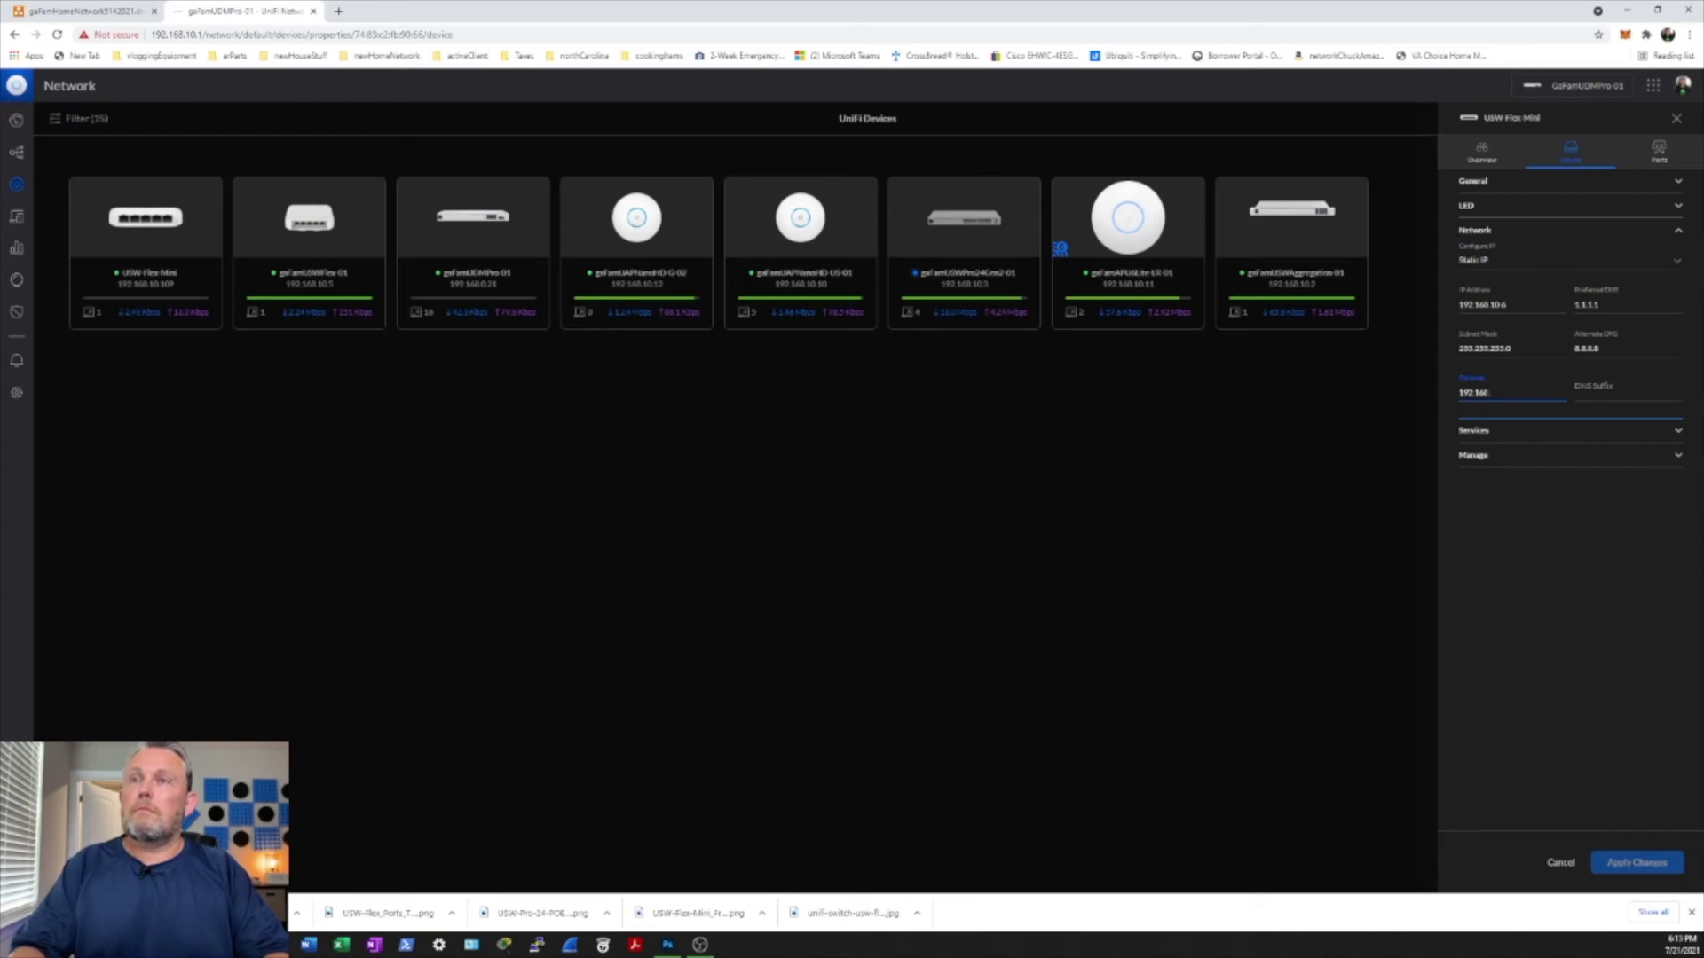
pyautogui.write('.10.1')
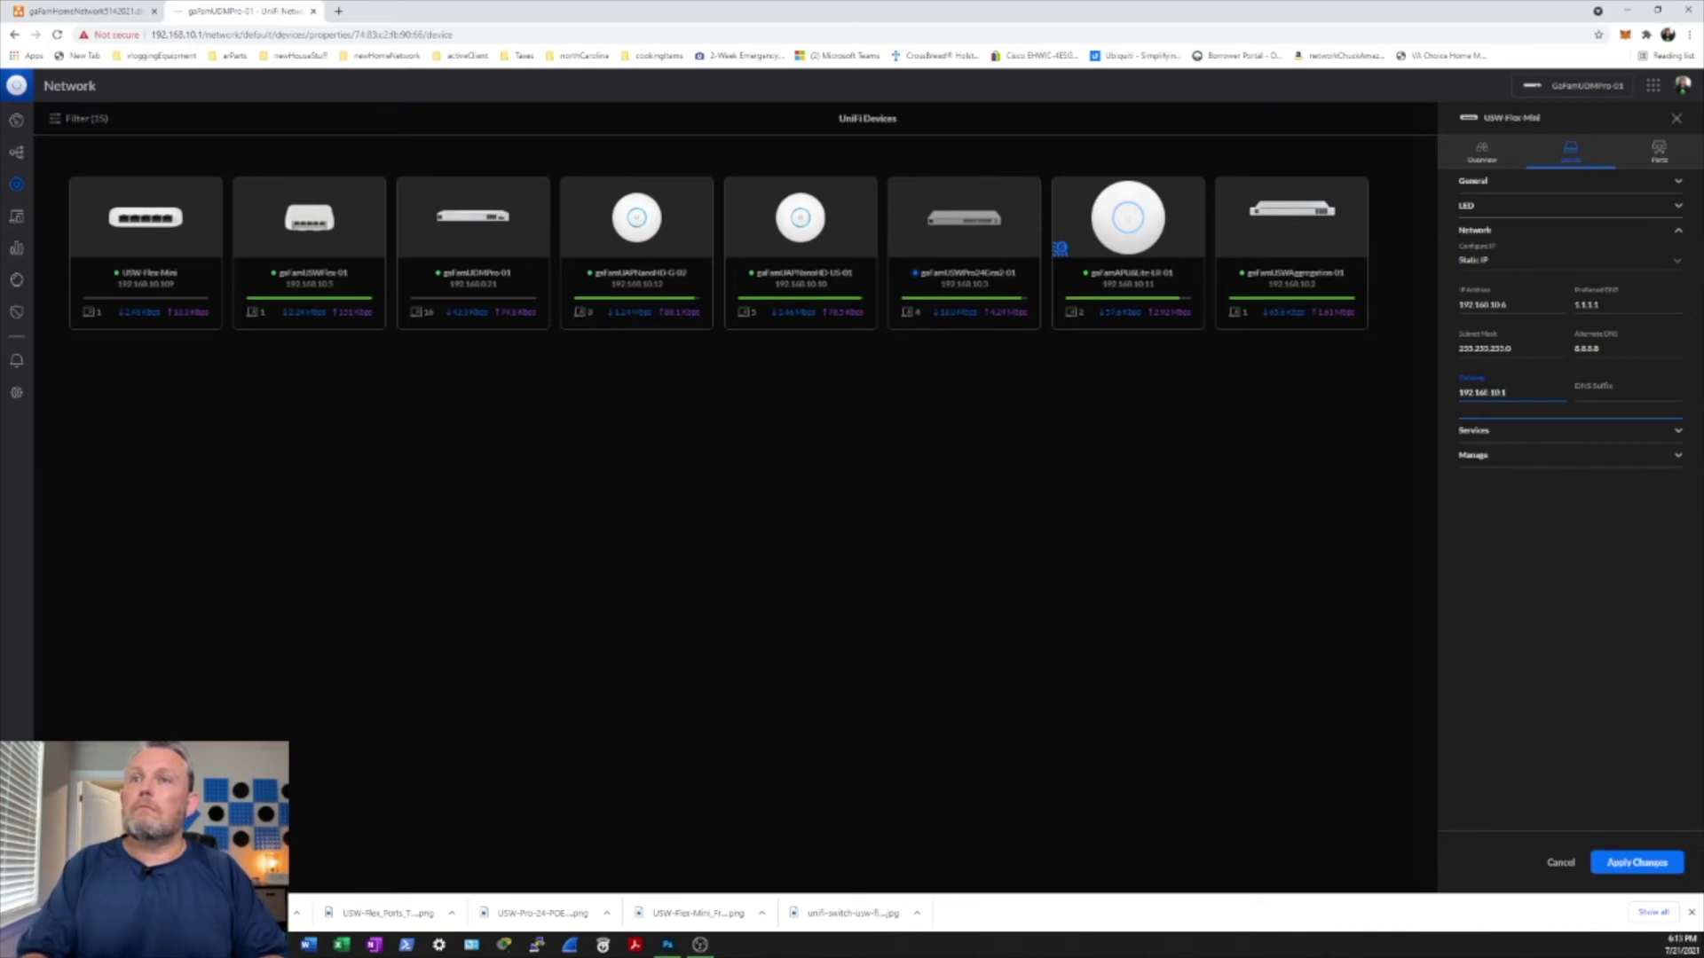
pyautogui.click(1627, 868)
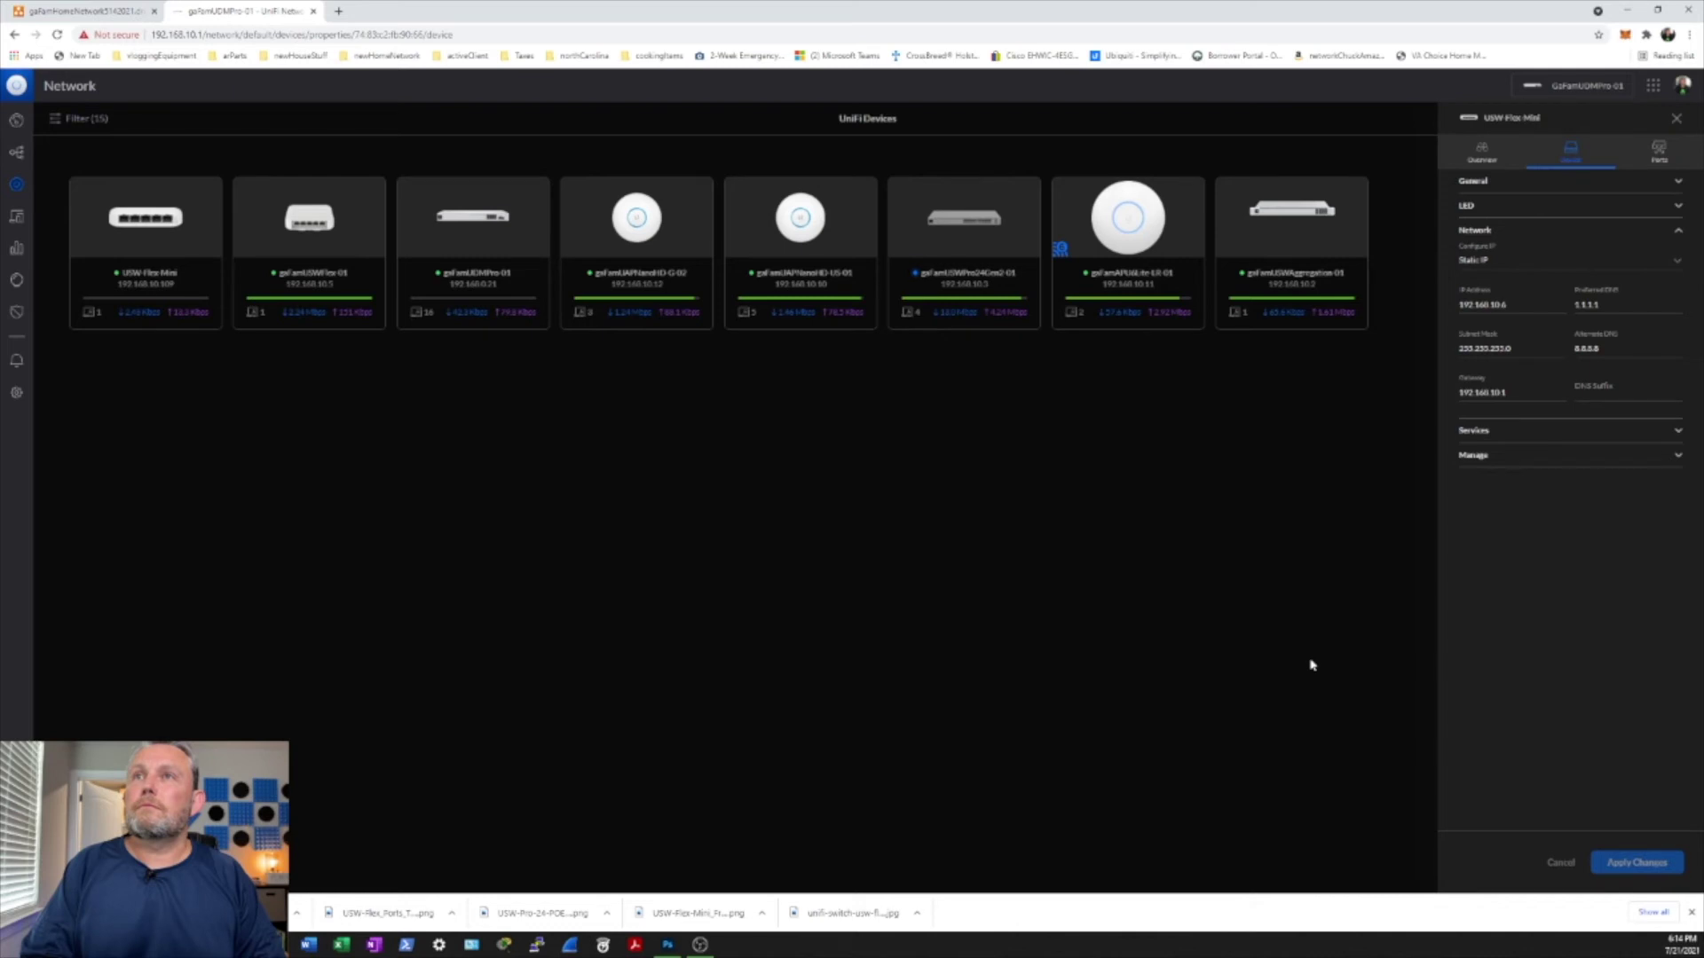
# Step: Set the Flex Mini's port 3 profile to Disabled and apply the change
pyautogui.click(1491, 157)
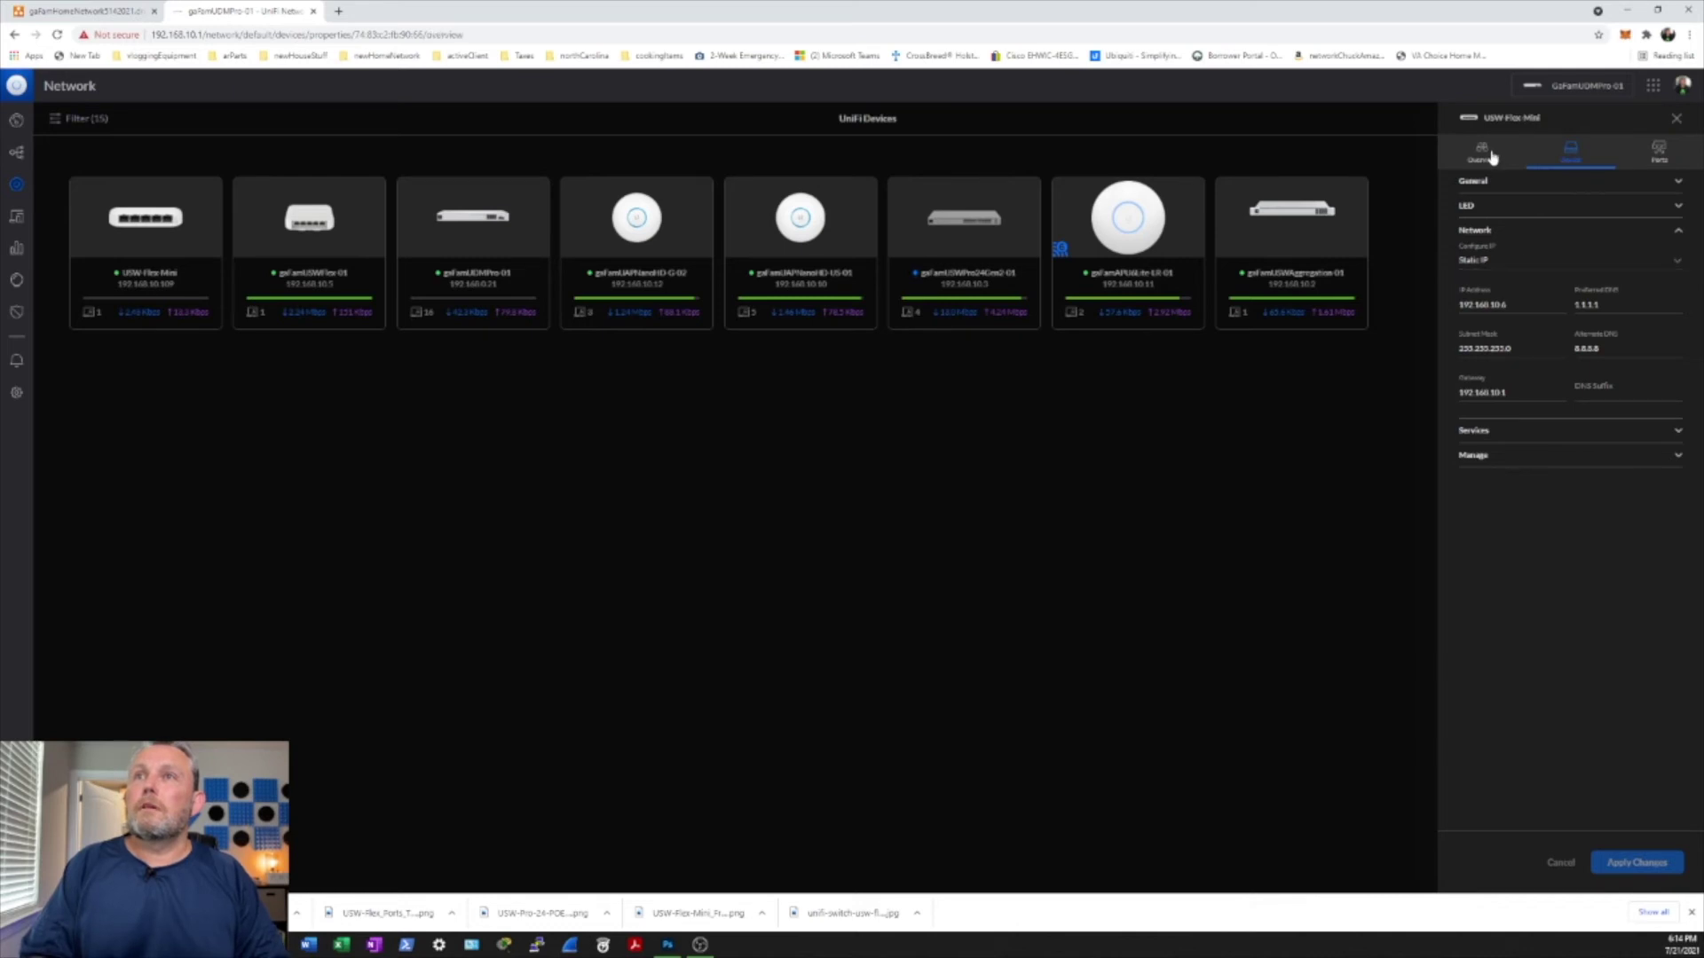
pyautogui.click(1656, 158)
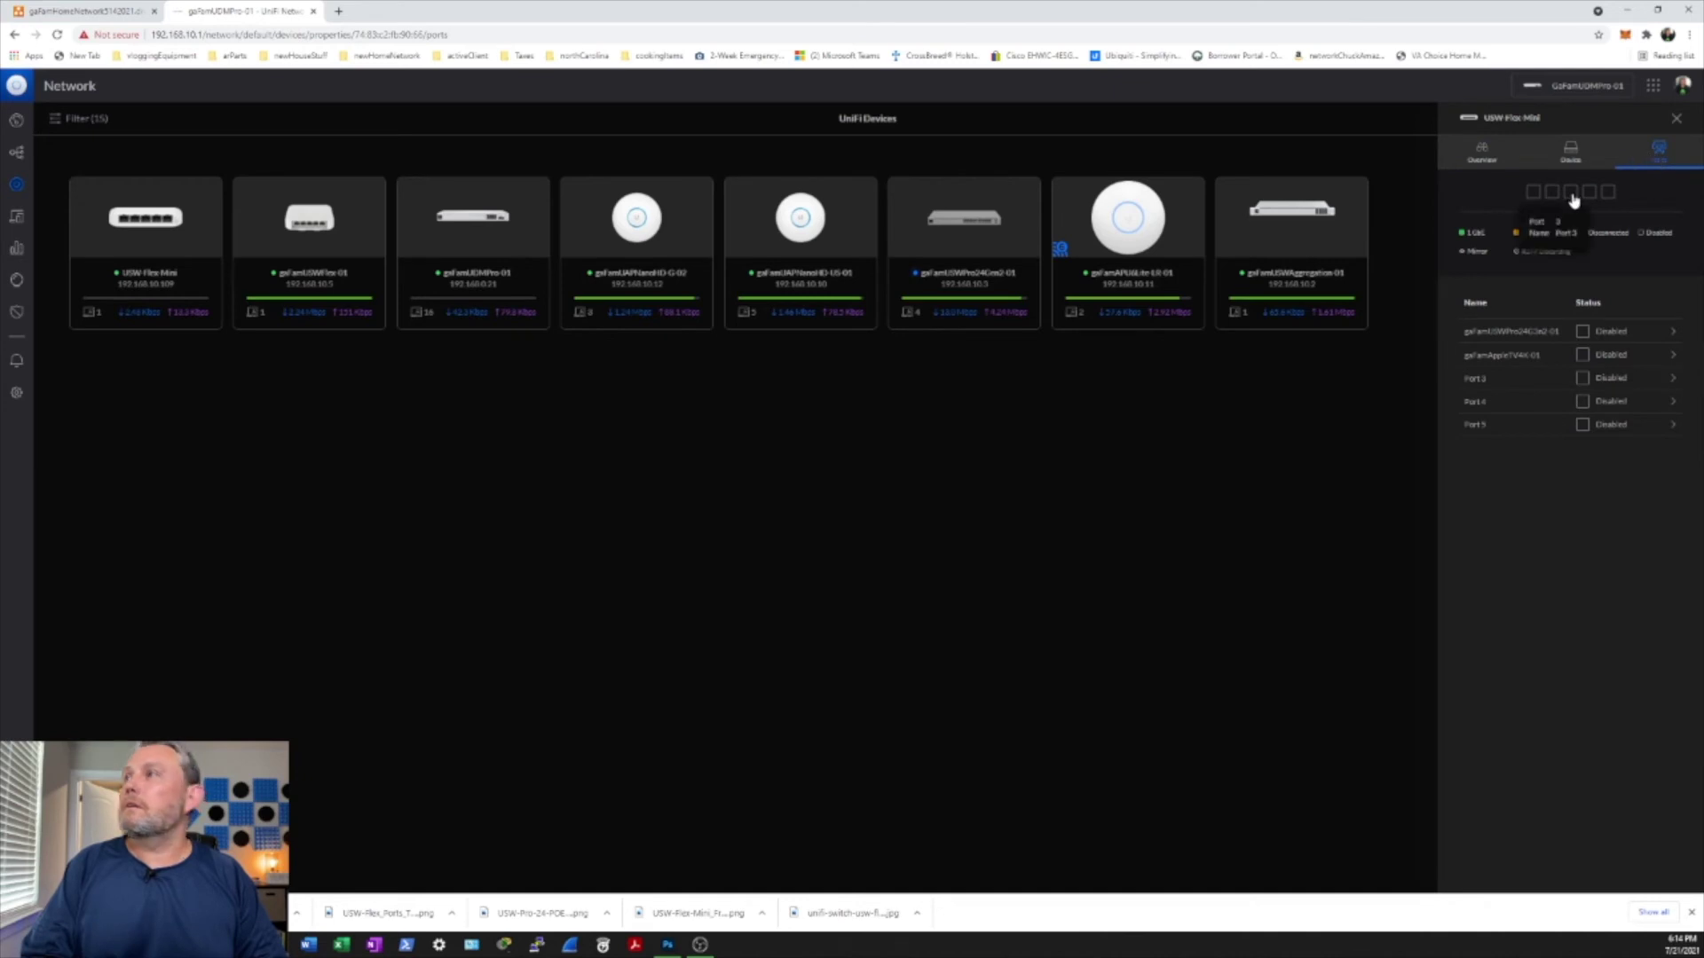
pyautogui.moveTo(1551, 198)
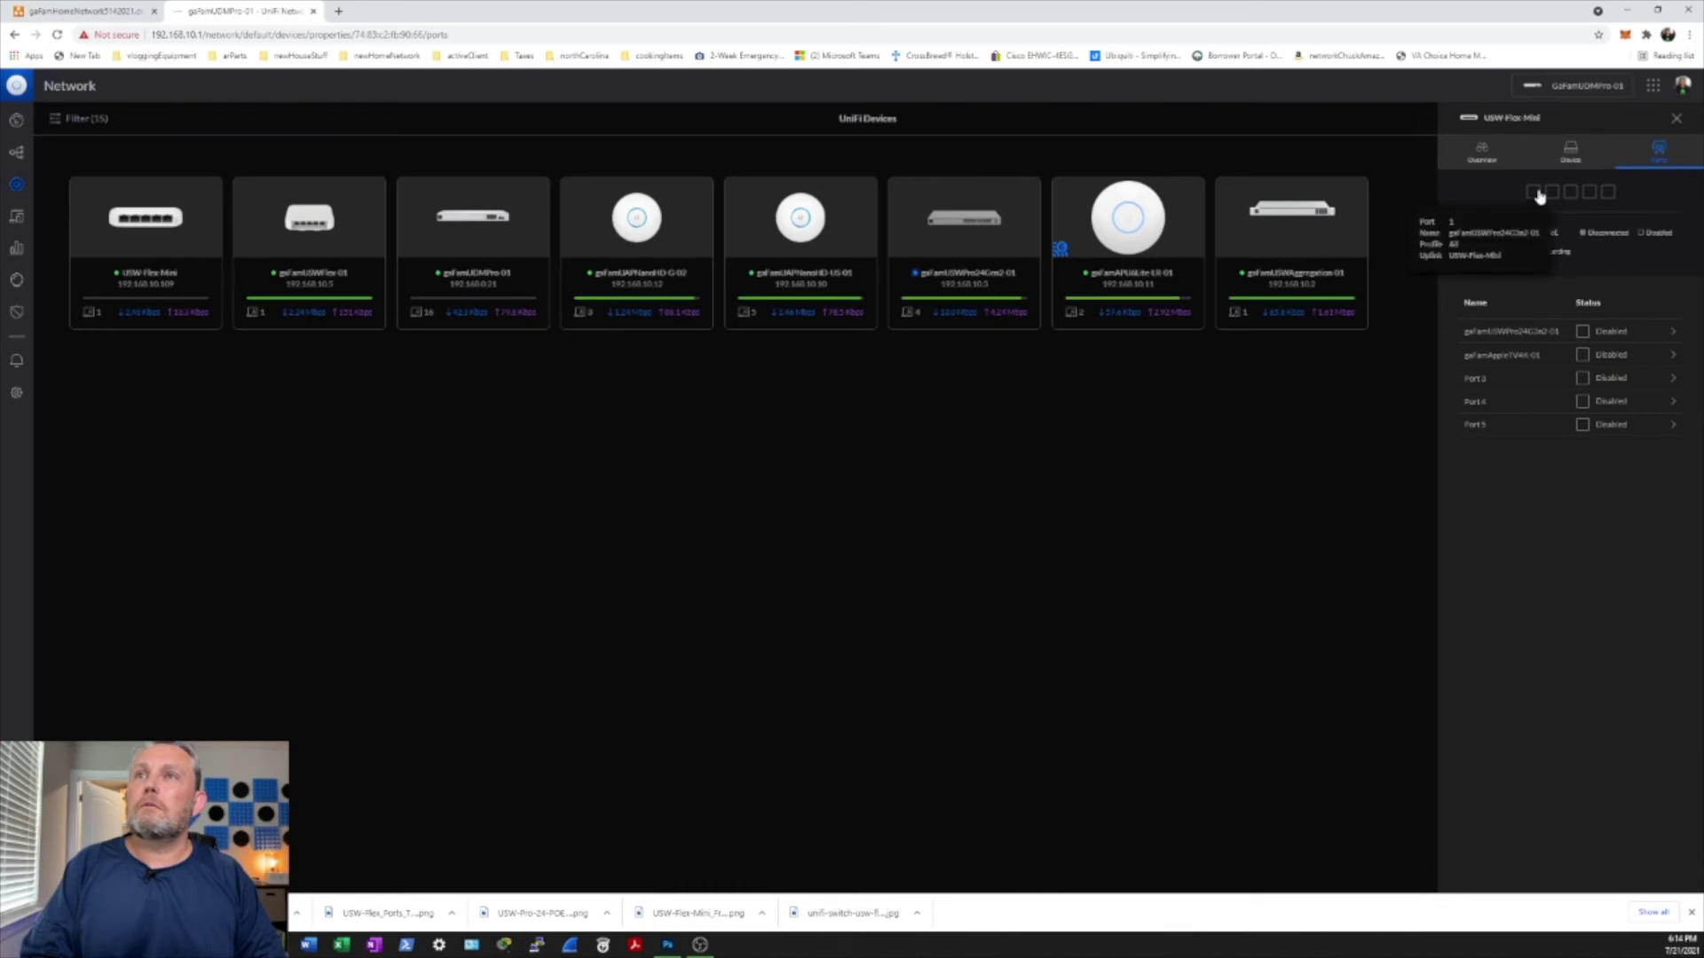
pyautogui.click(1667, 385)
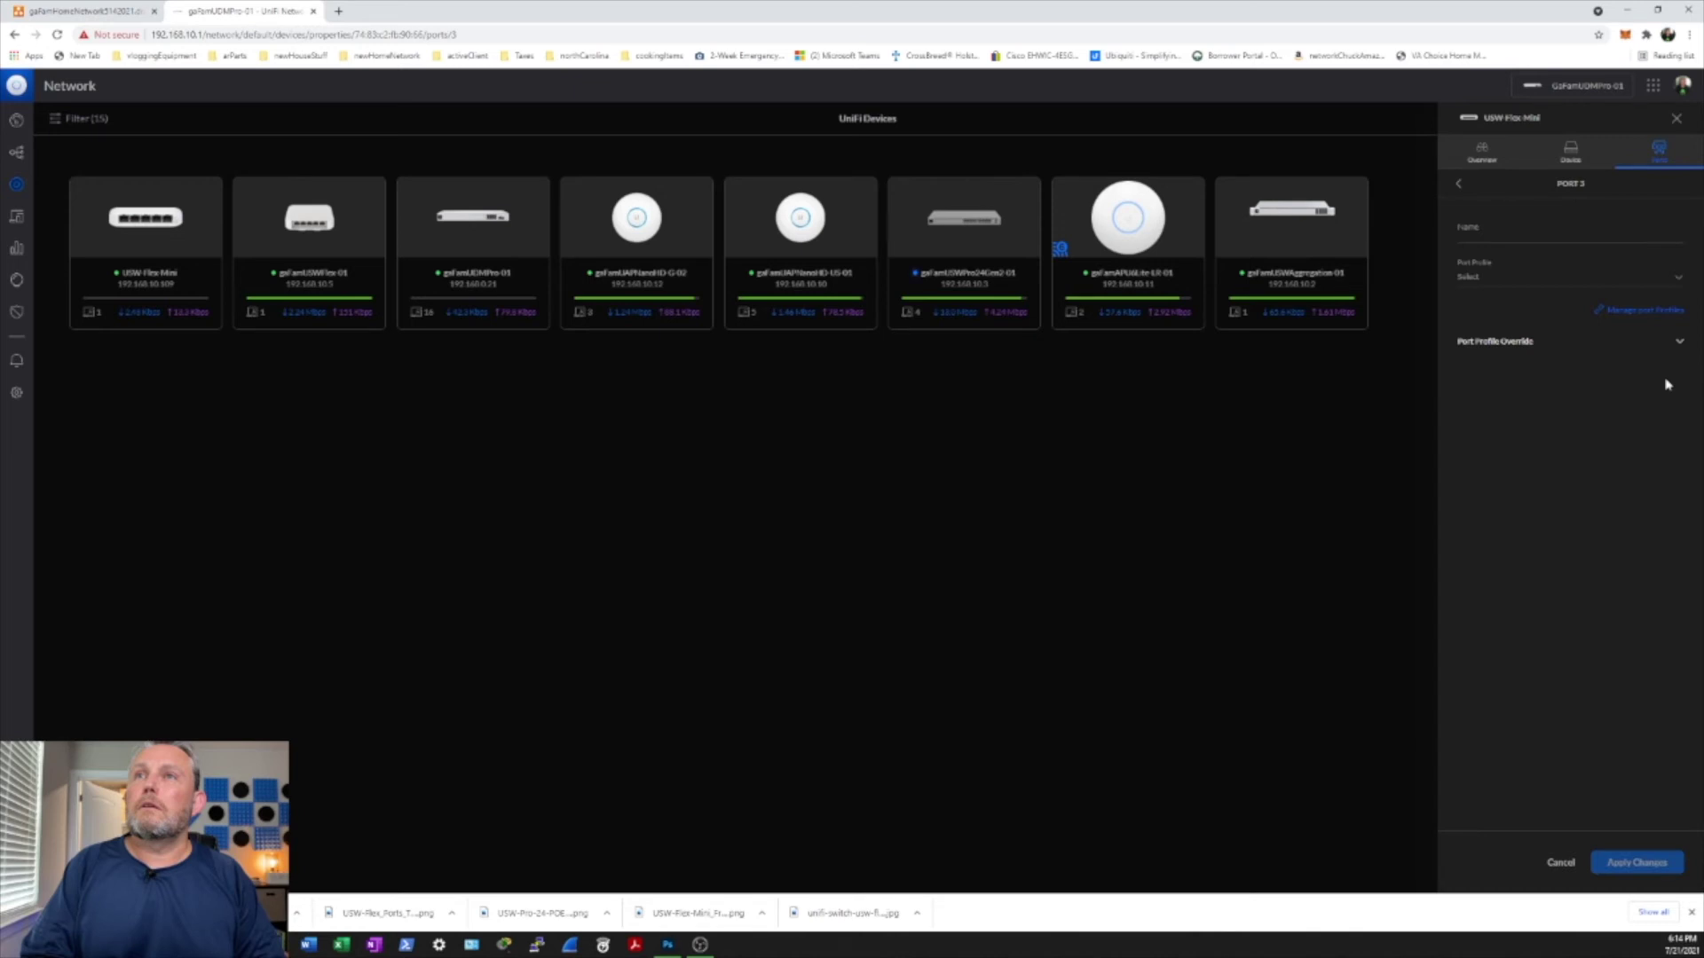
pyautogui.click(1595, 286)
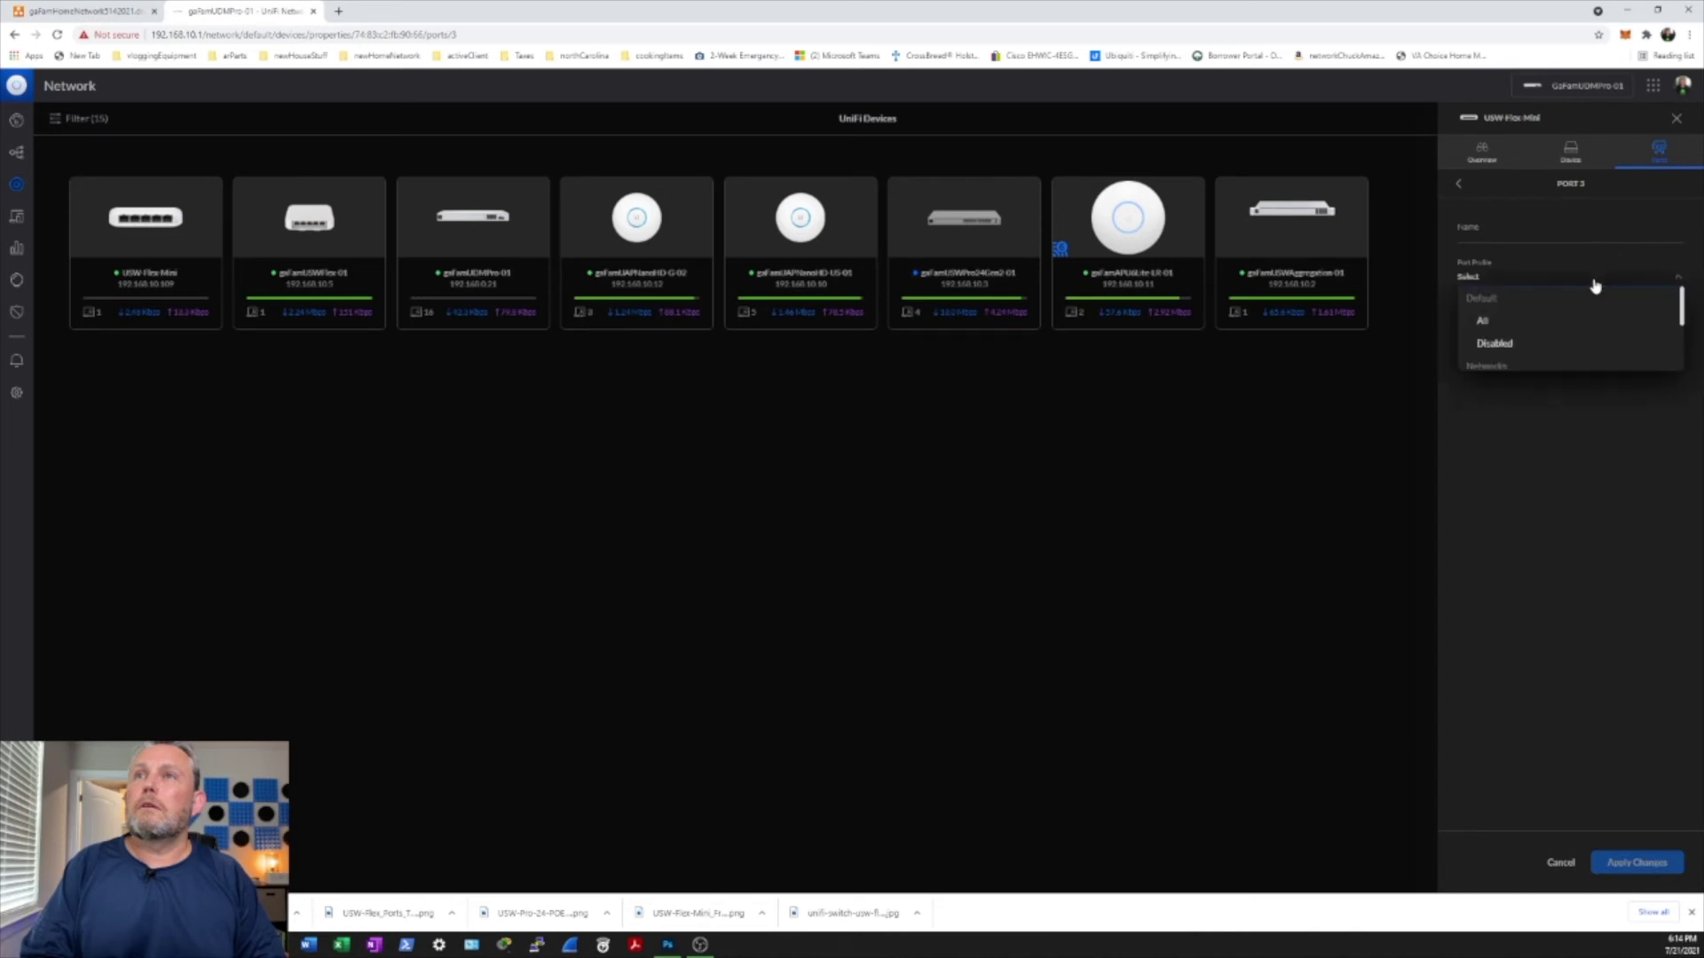
pyautogui.click(1530, 346)
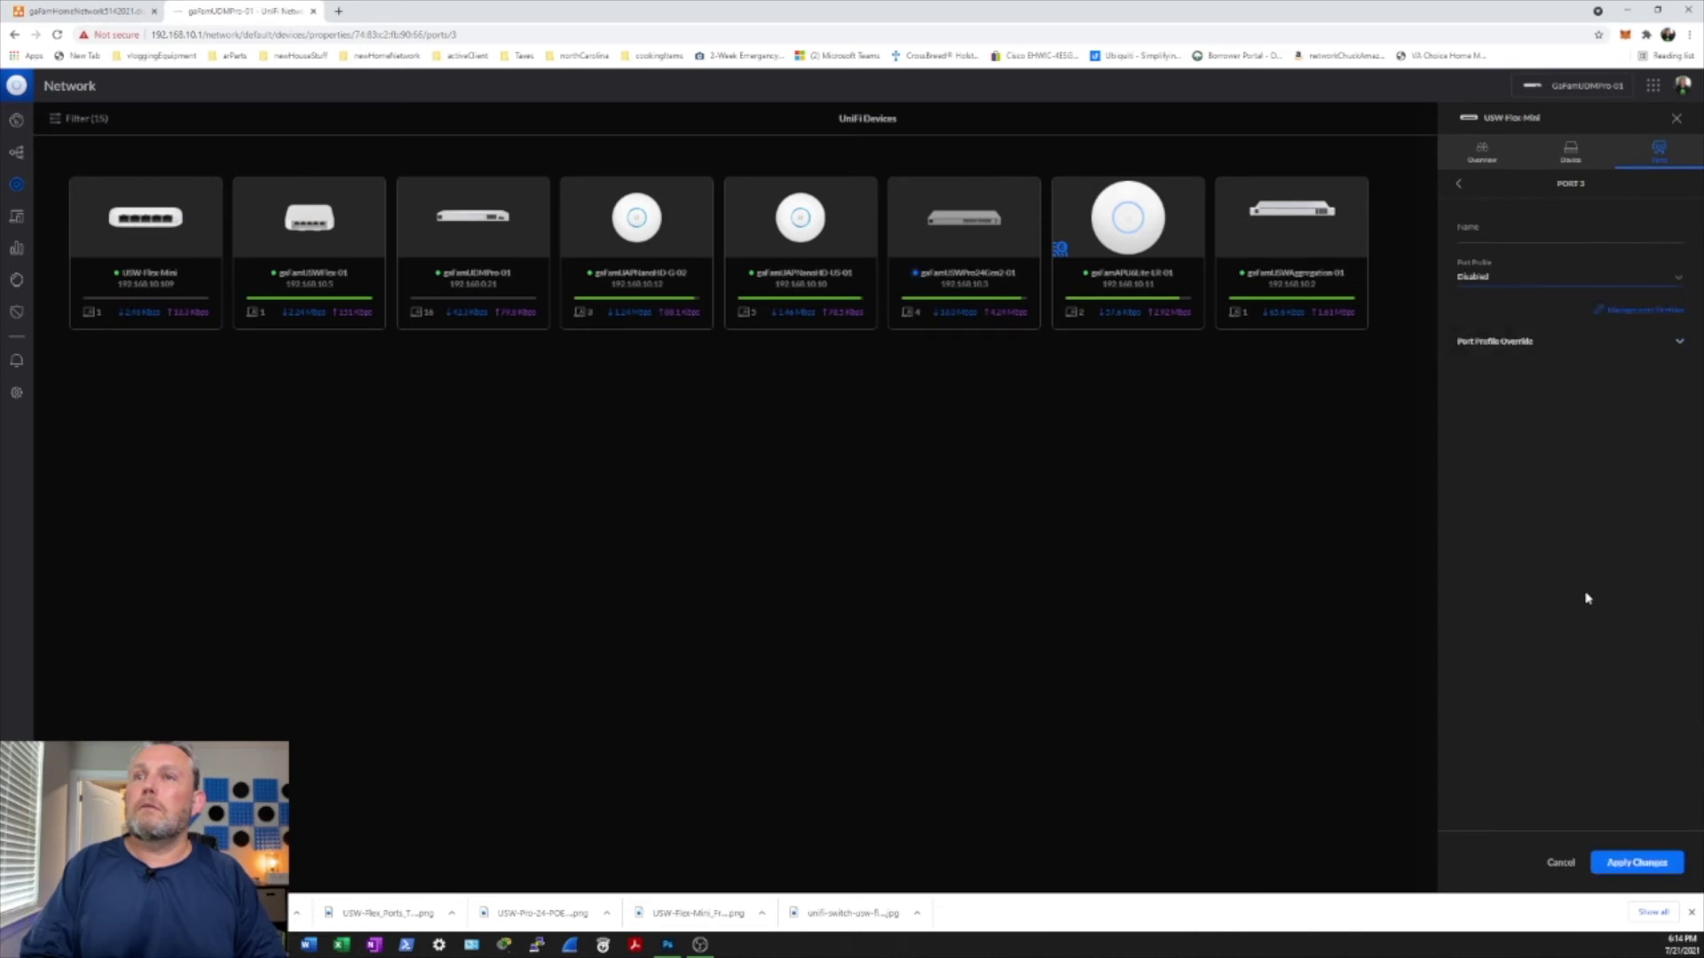
pyautogui.click(1641, 865)
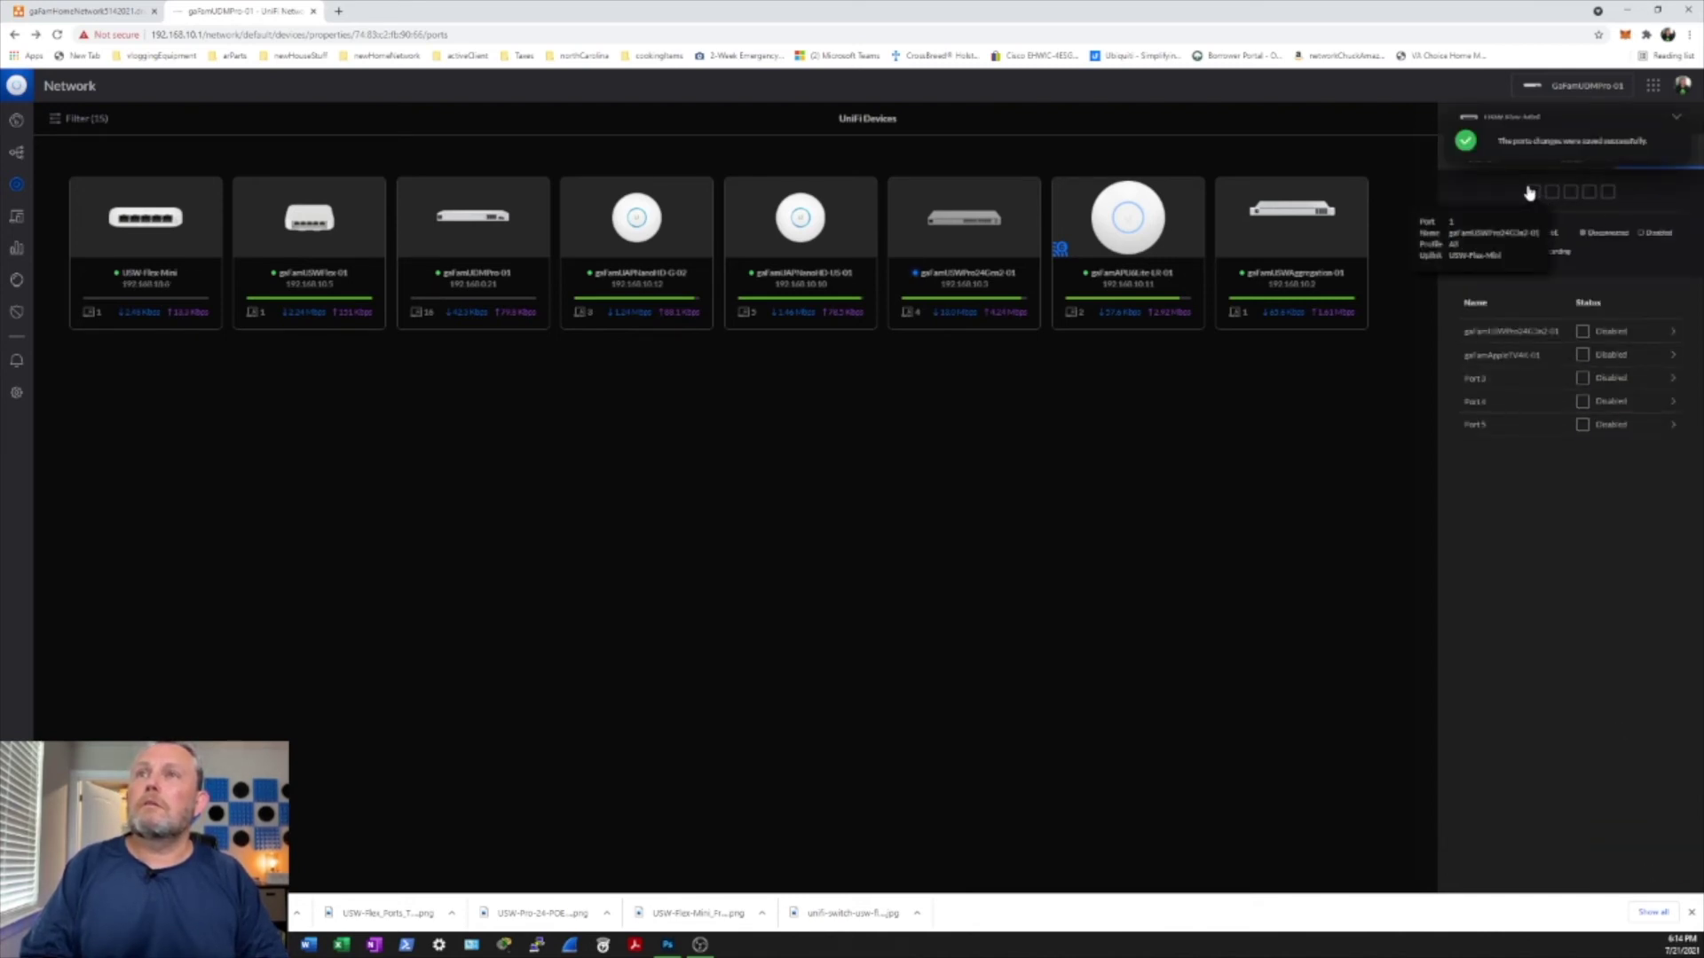
# Step: Review port 1's uplink settings and return to the Flex Mini's port list
pyautogui.click(1640, 333)
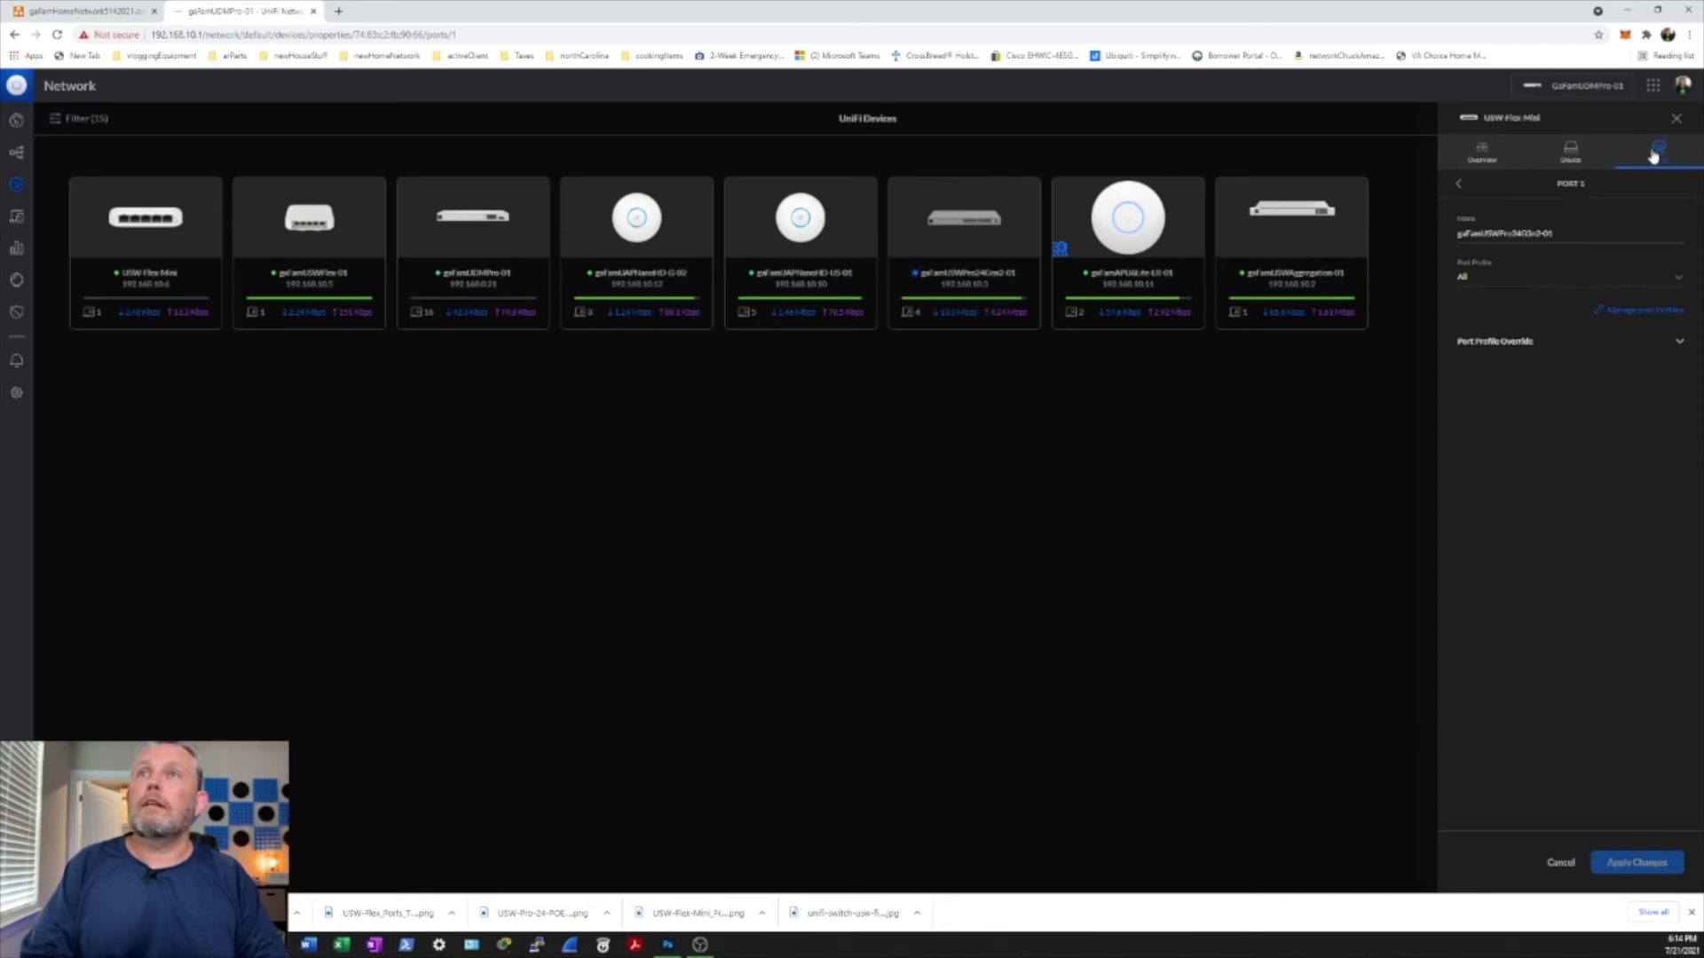
pyautogui.click(1573, 156)
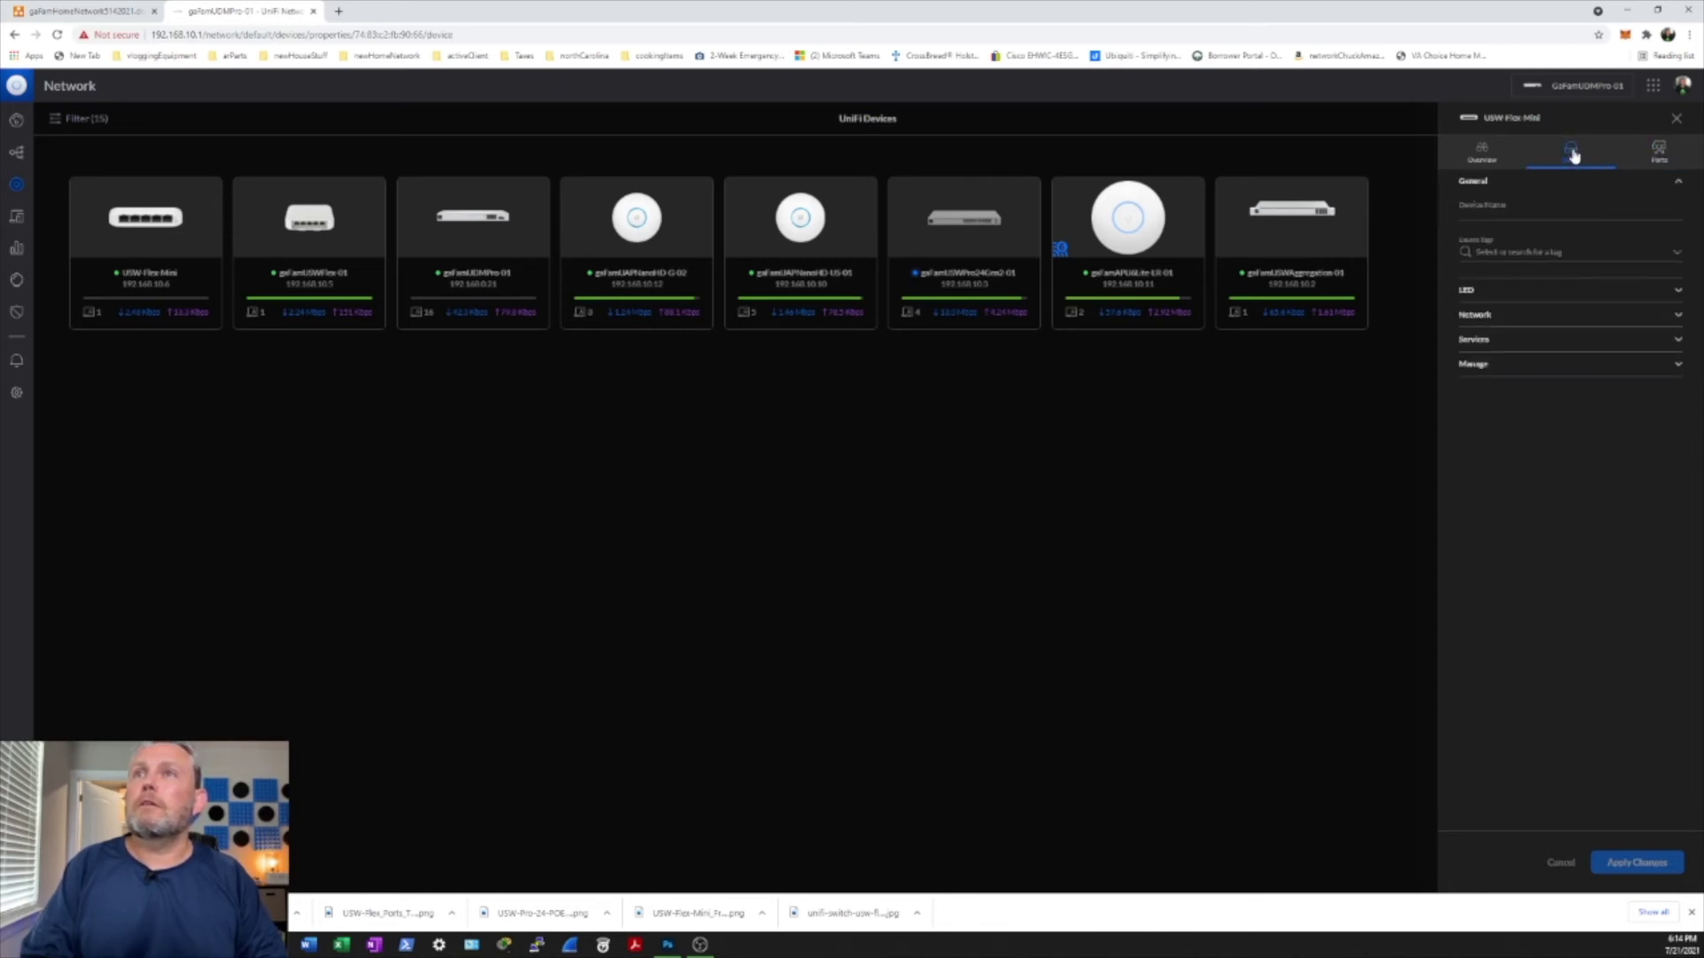
pyautogui.click(1647, 164)
pyautogui.moveTo(1536, 198)
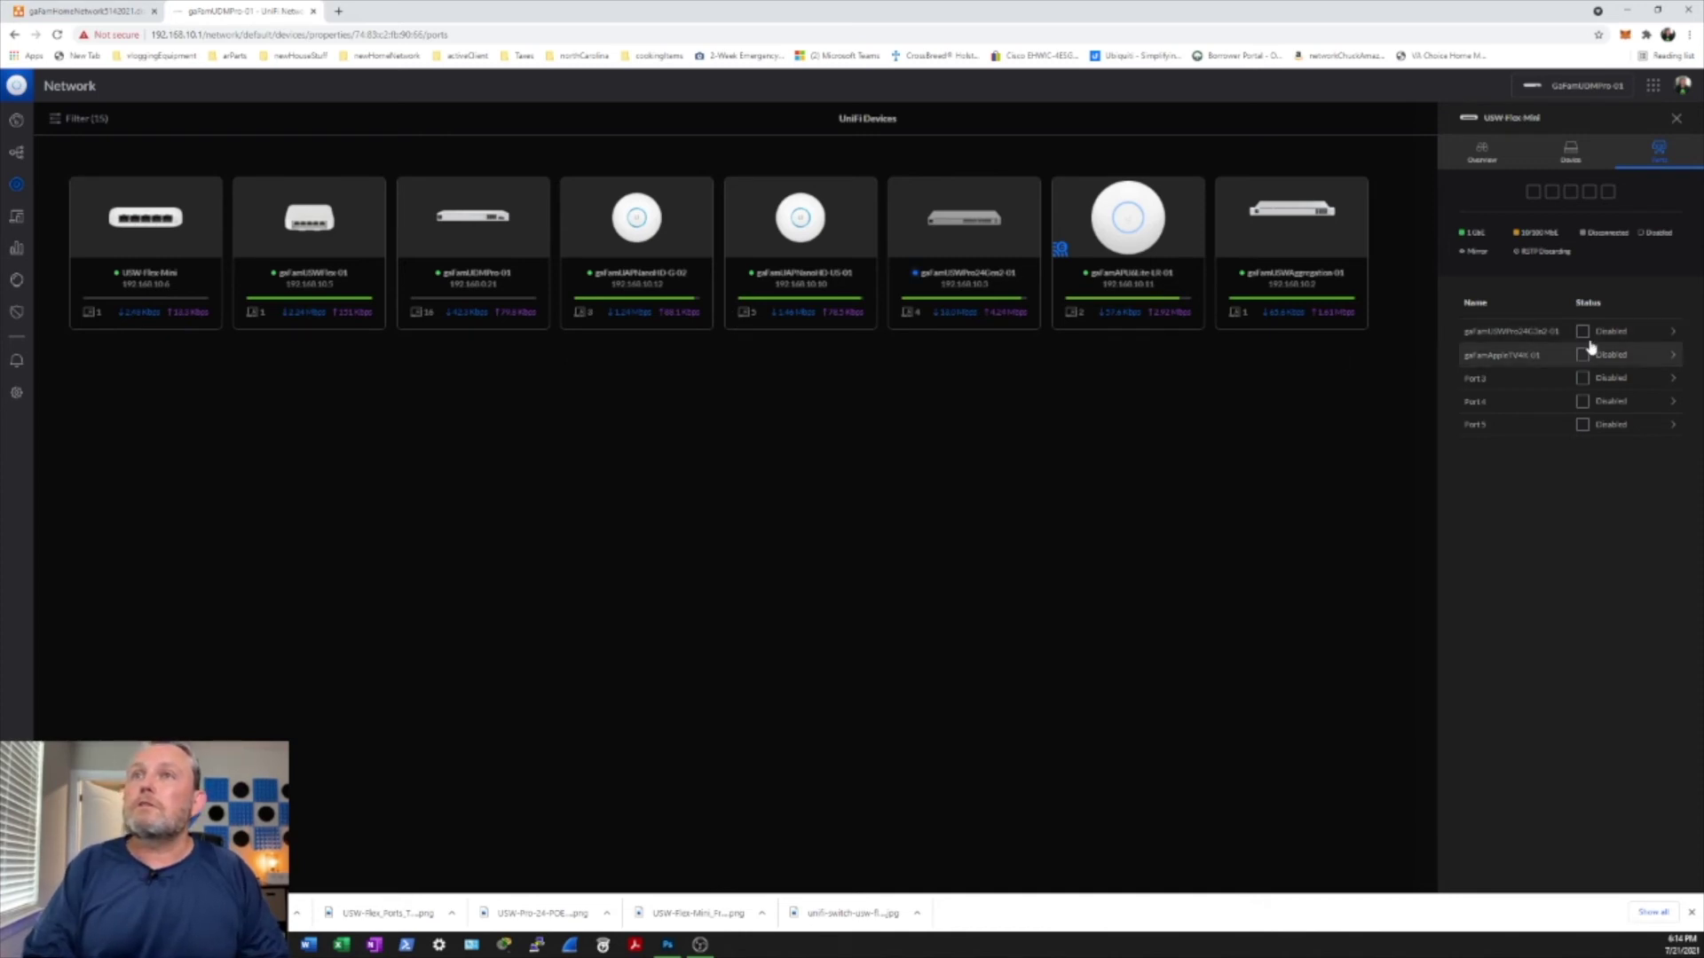
# Step: Set ports 4 and 5 on the Flex Mini to the Disabled profile and apply each change
pyautogui.click(1672, 406)
pyautogui.click(1567, 278)
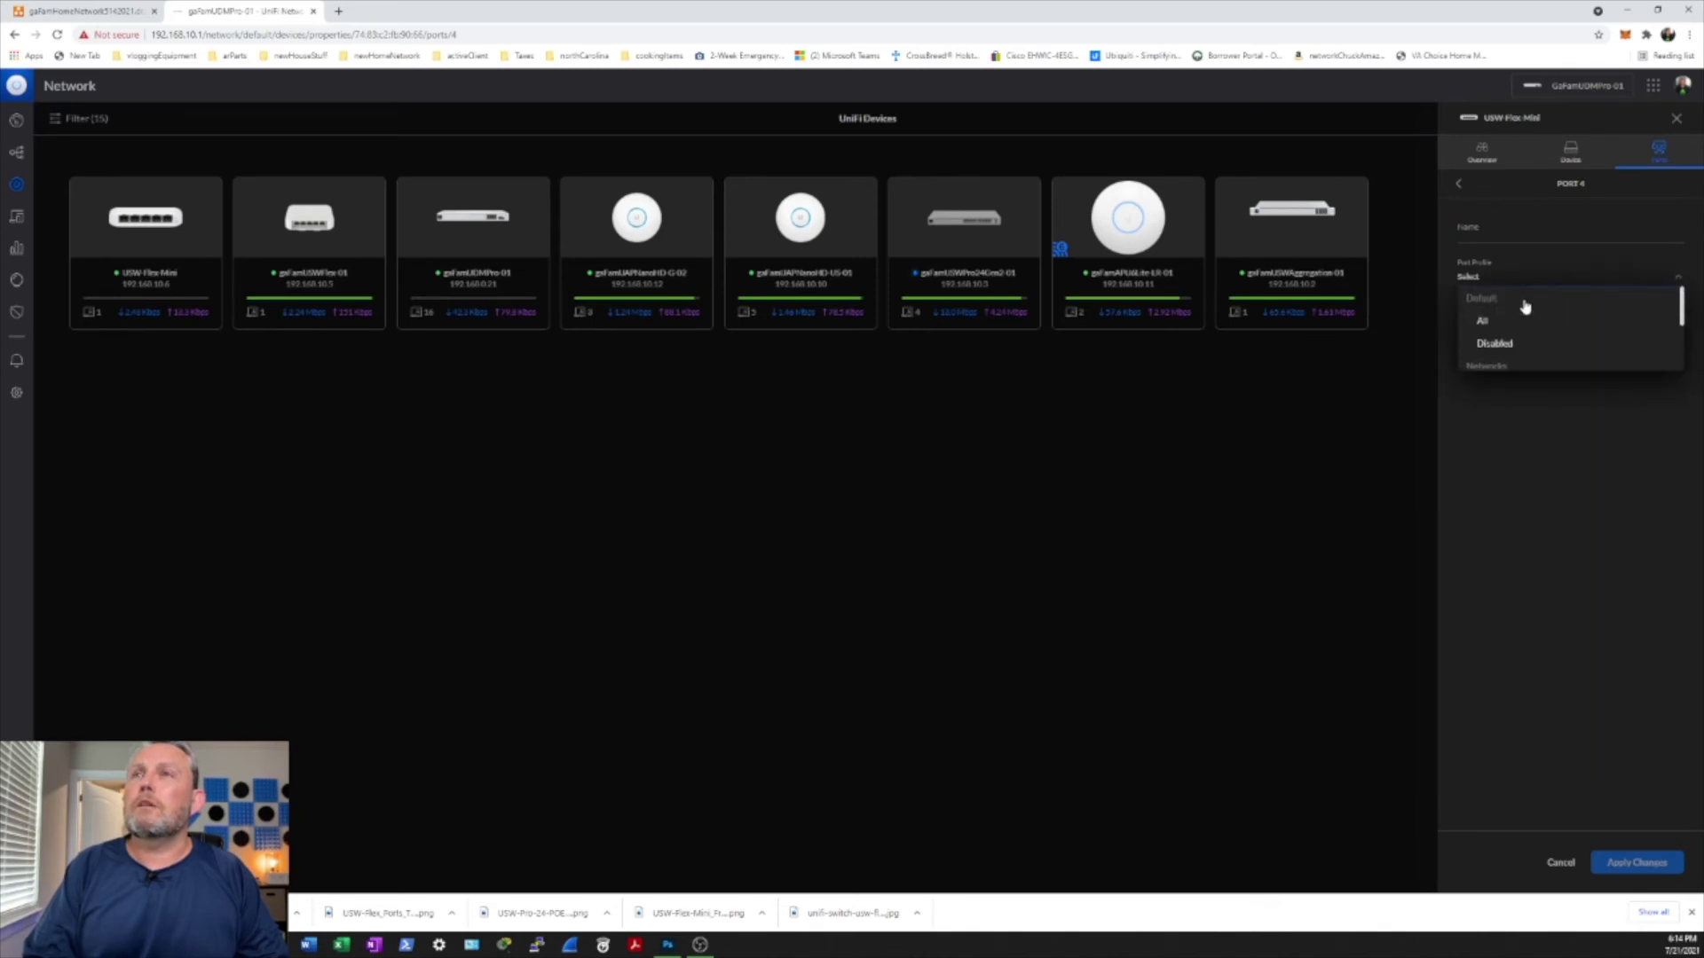
pyautogui.click(1500, 346)
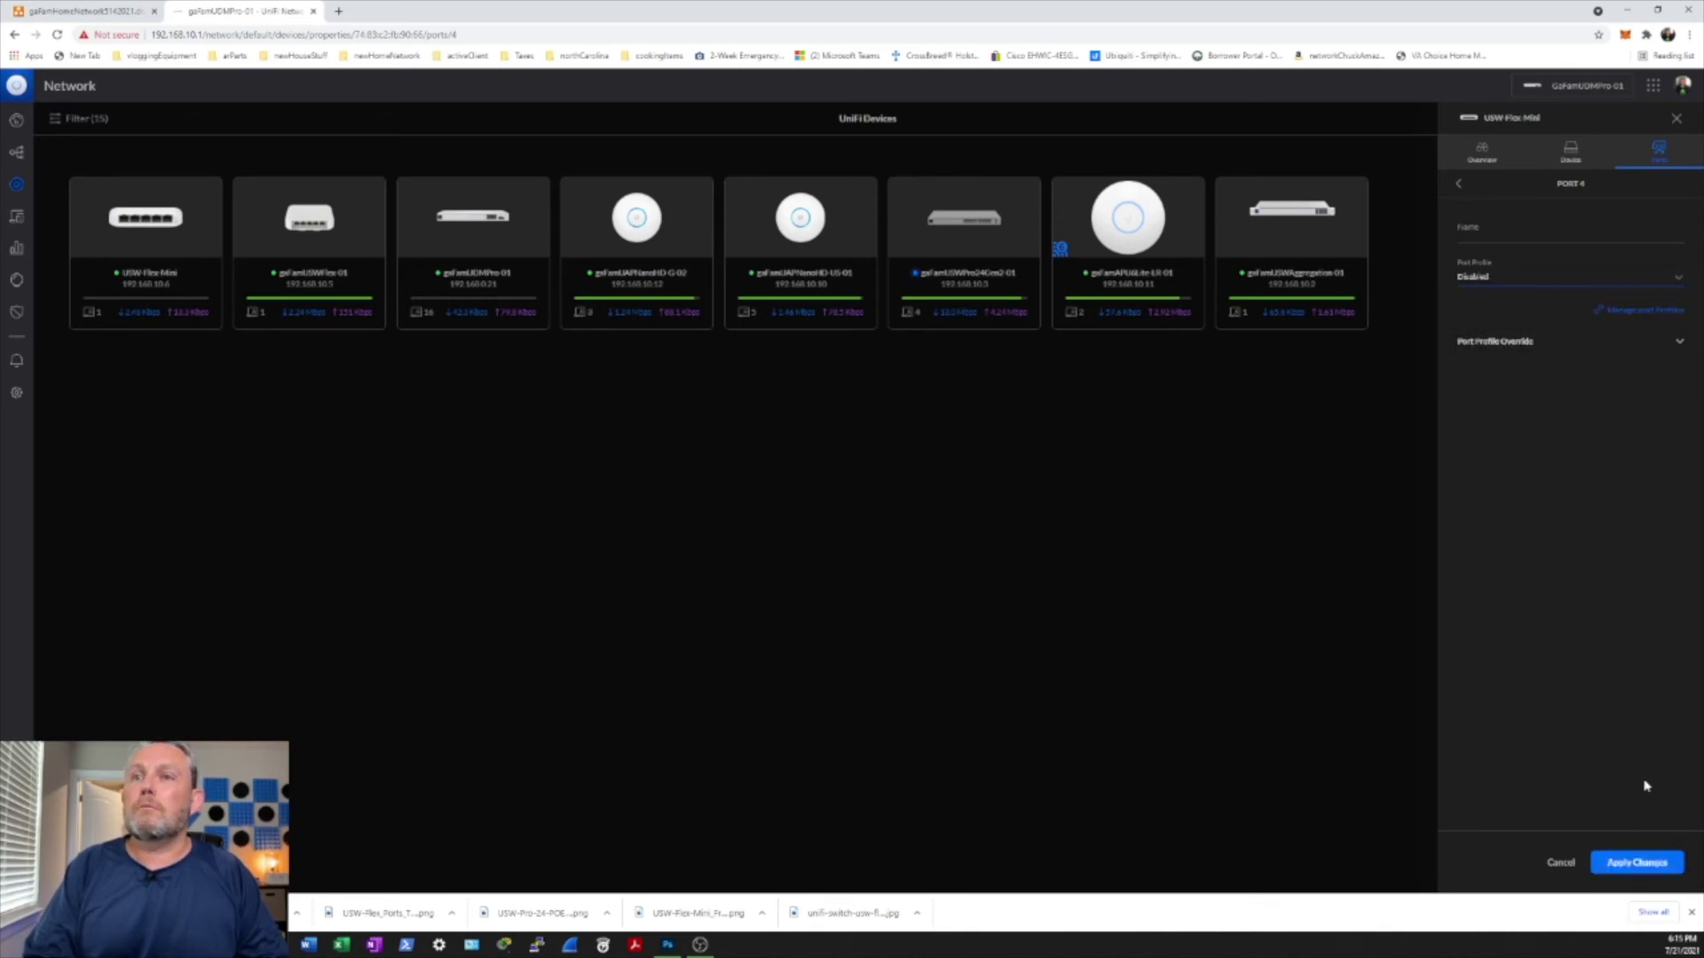
pyautogui.click(1628, 863)
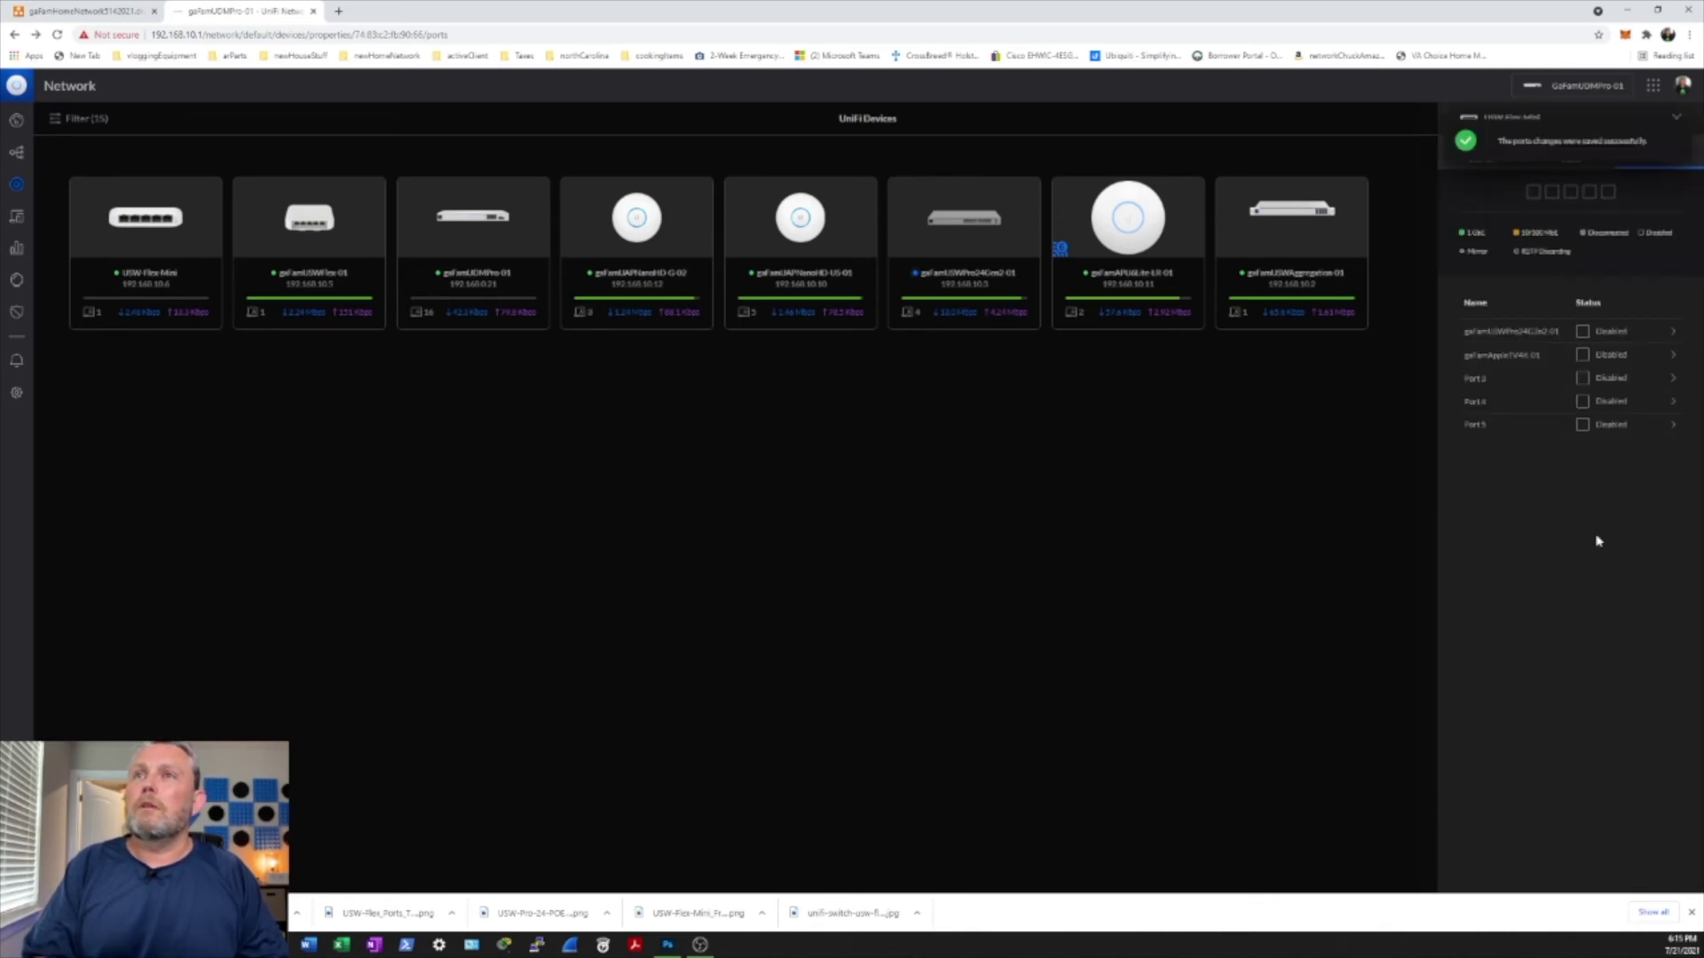
pyautogui.click(1631, 432)
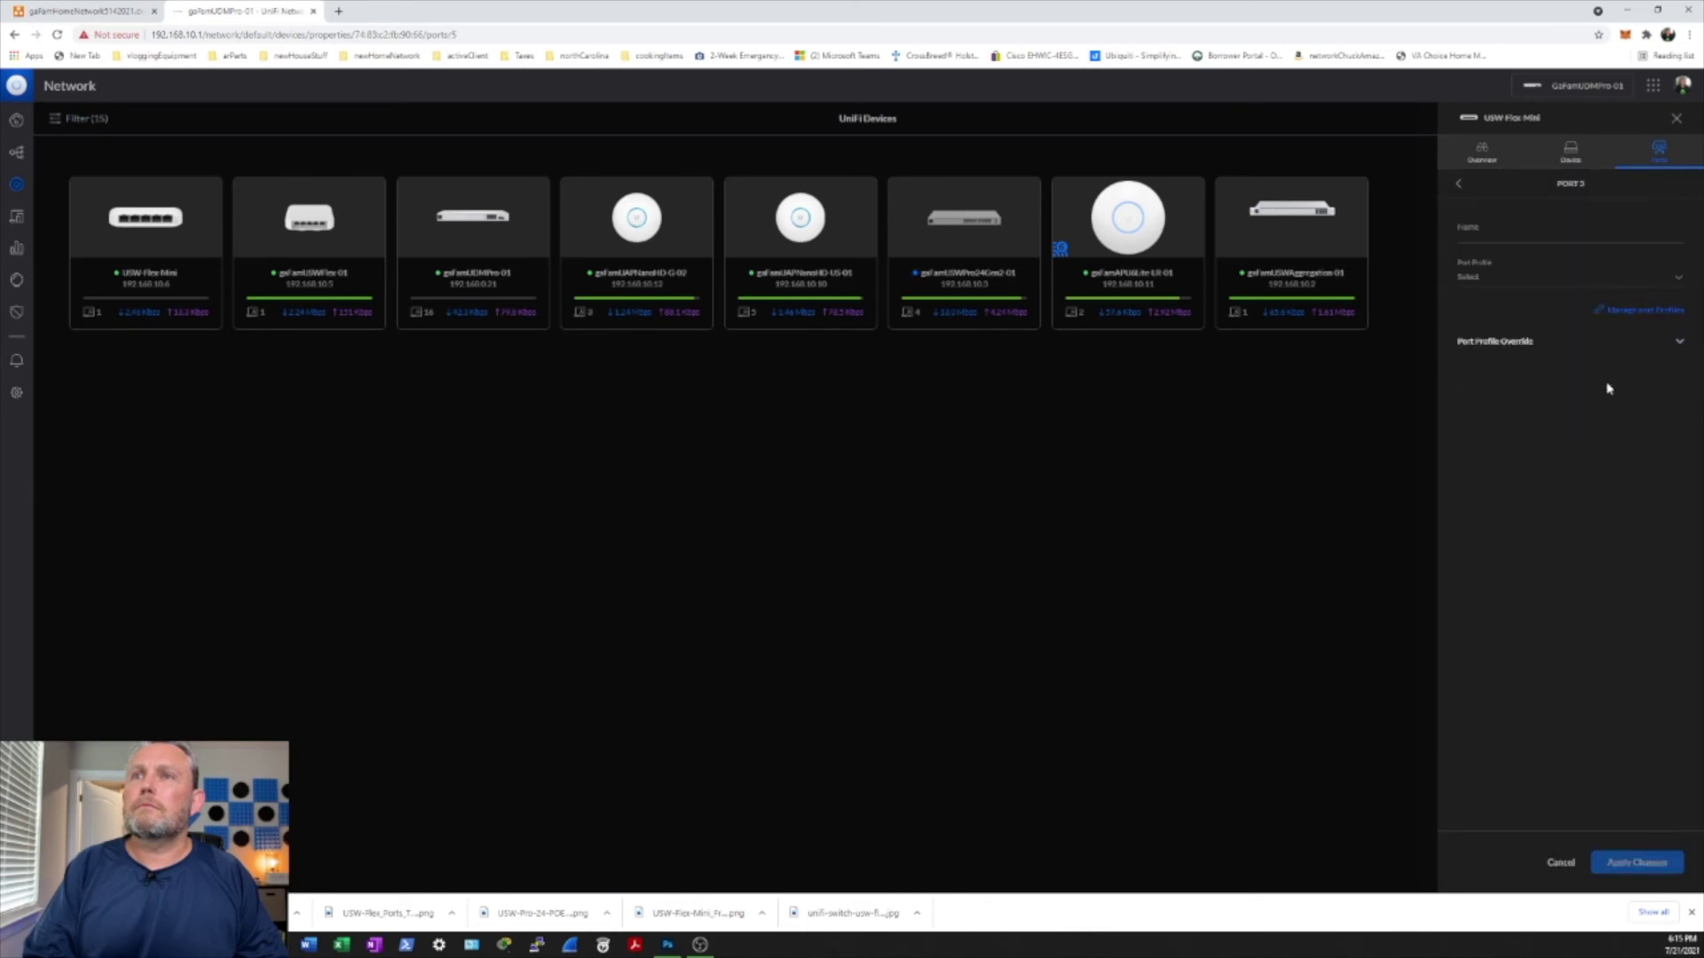
pyautogui.click(1536, 282)
pyautogui.click(1509, 346)
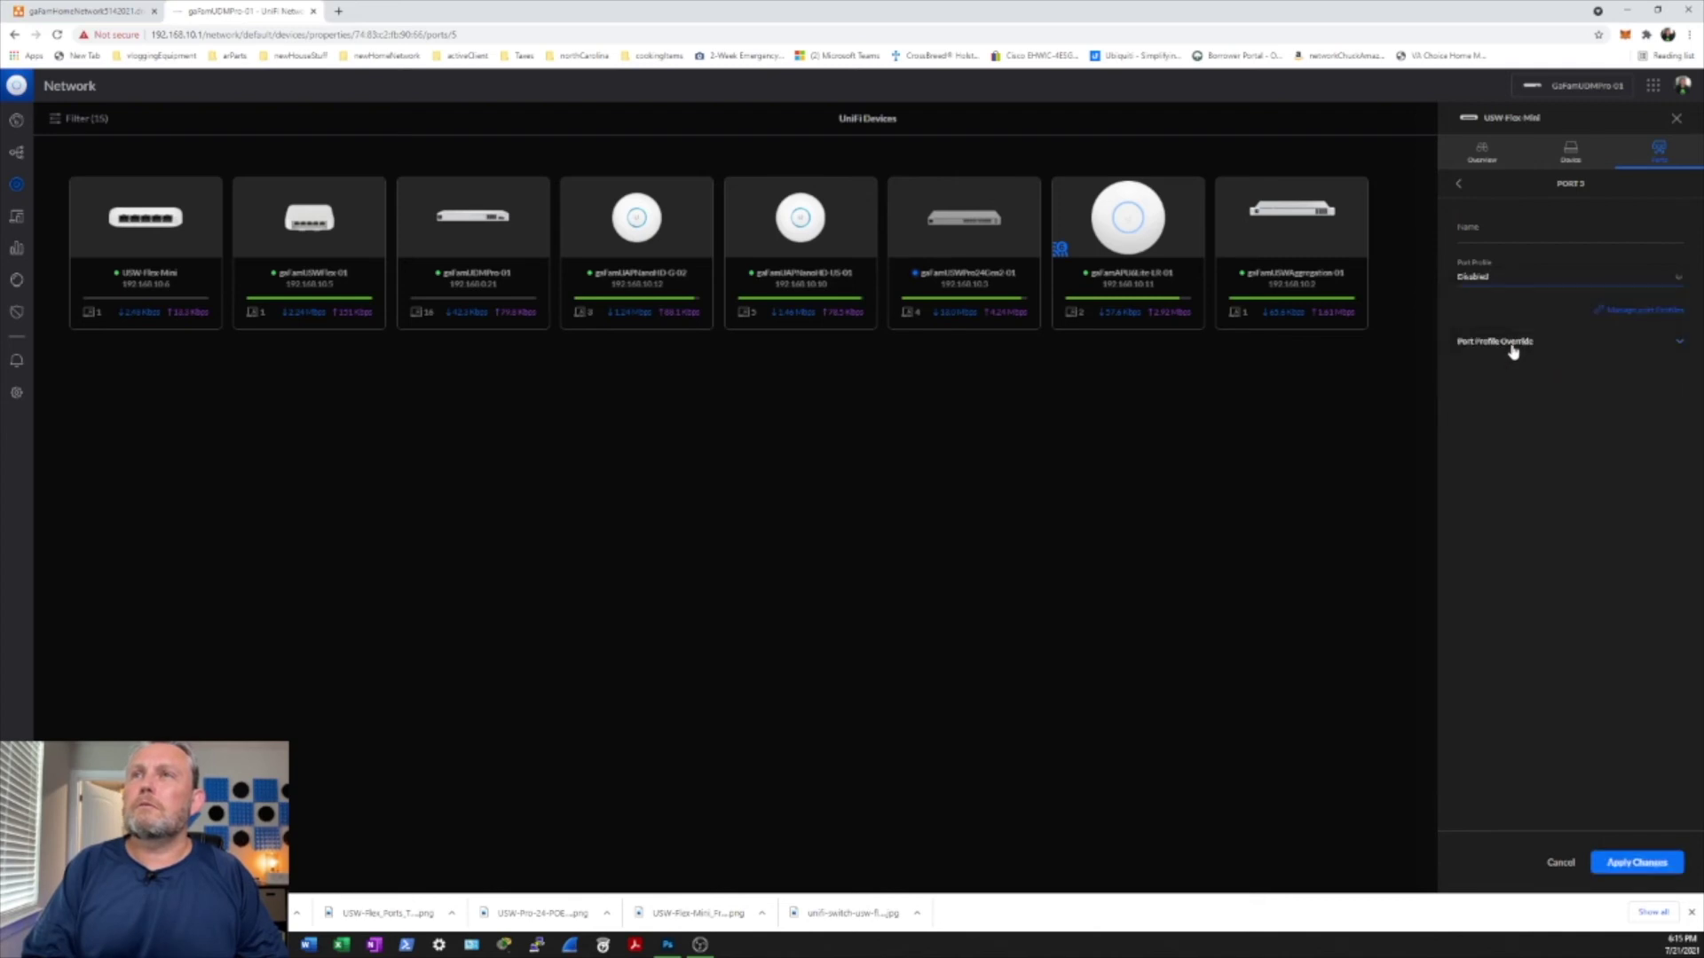
pyautogui.click(1629, 862)
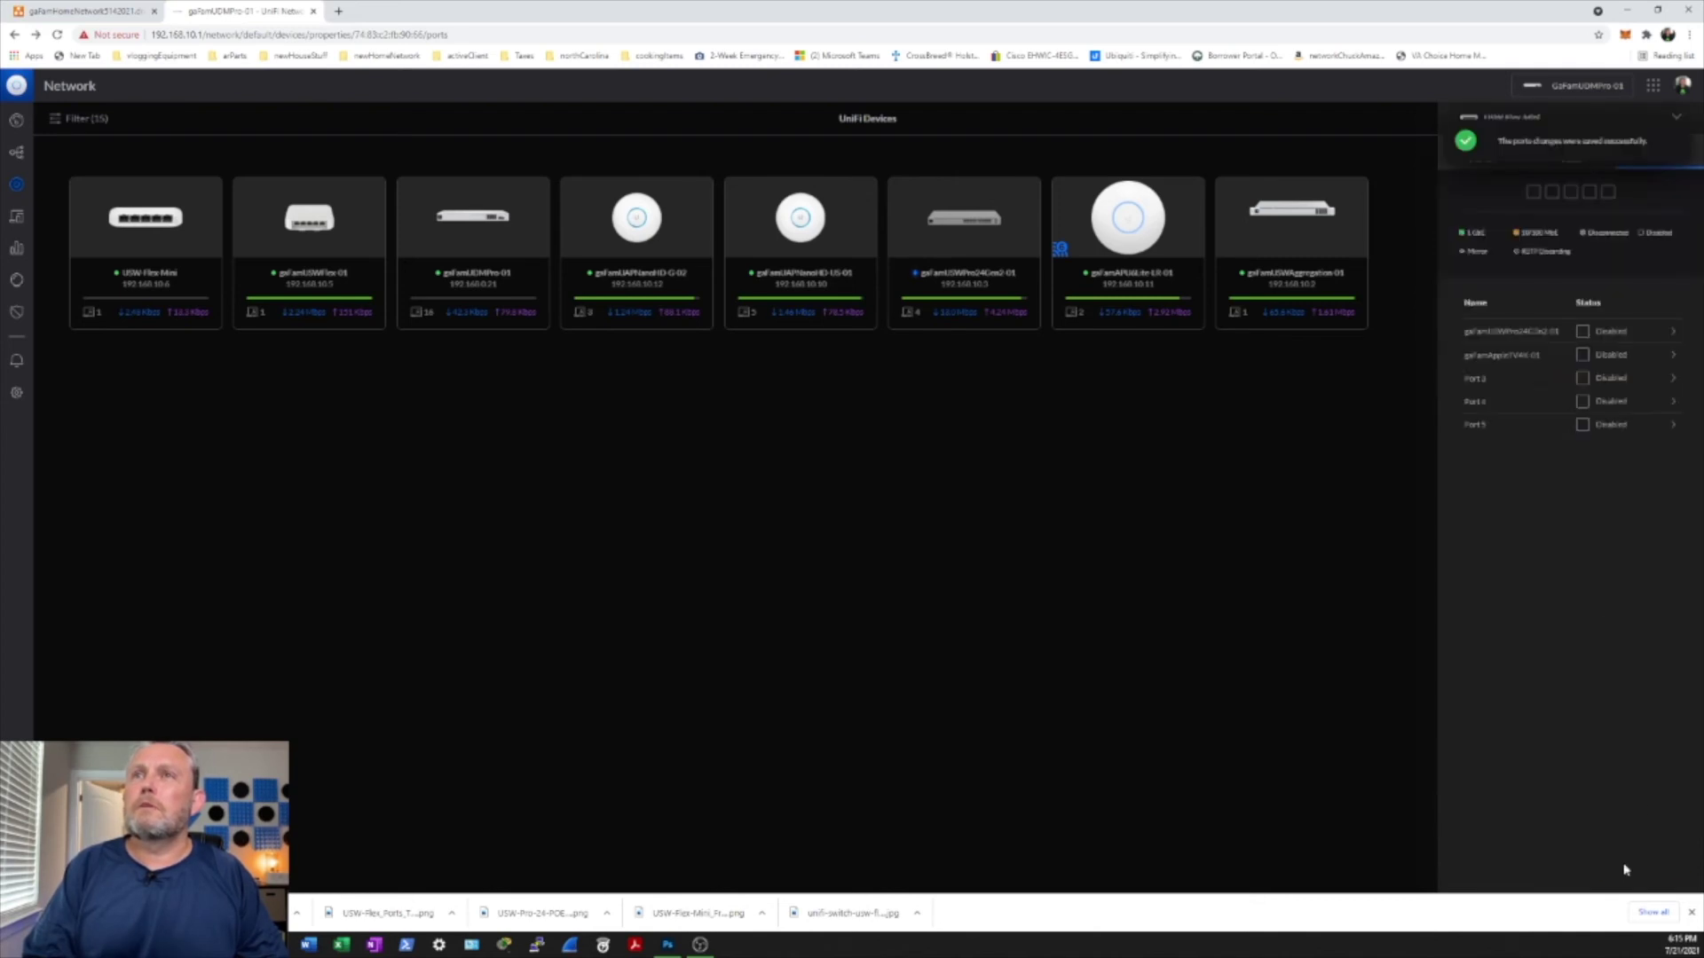
pyautogui.click(1648, 367)
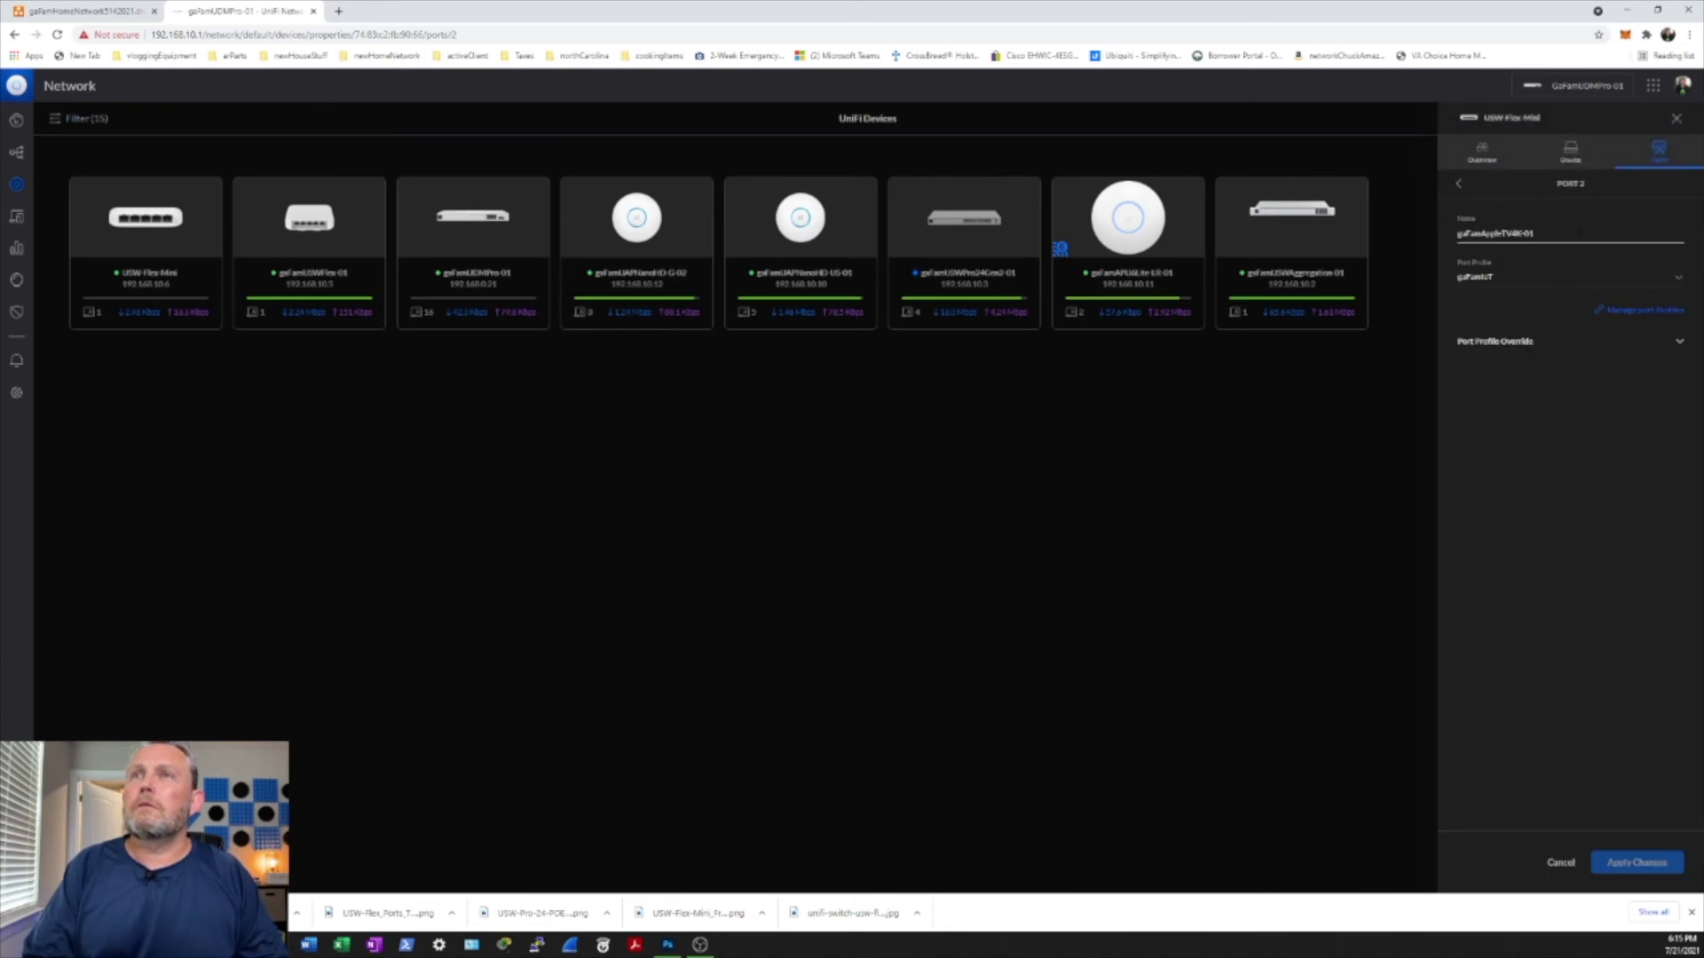
pyautogui.click(1583, 157)
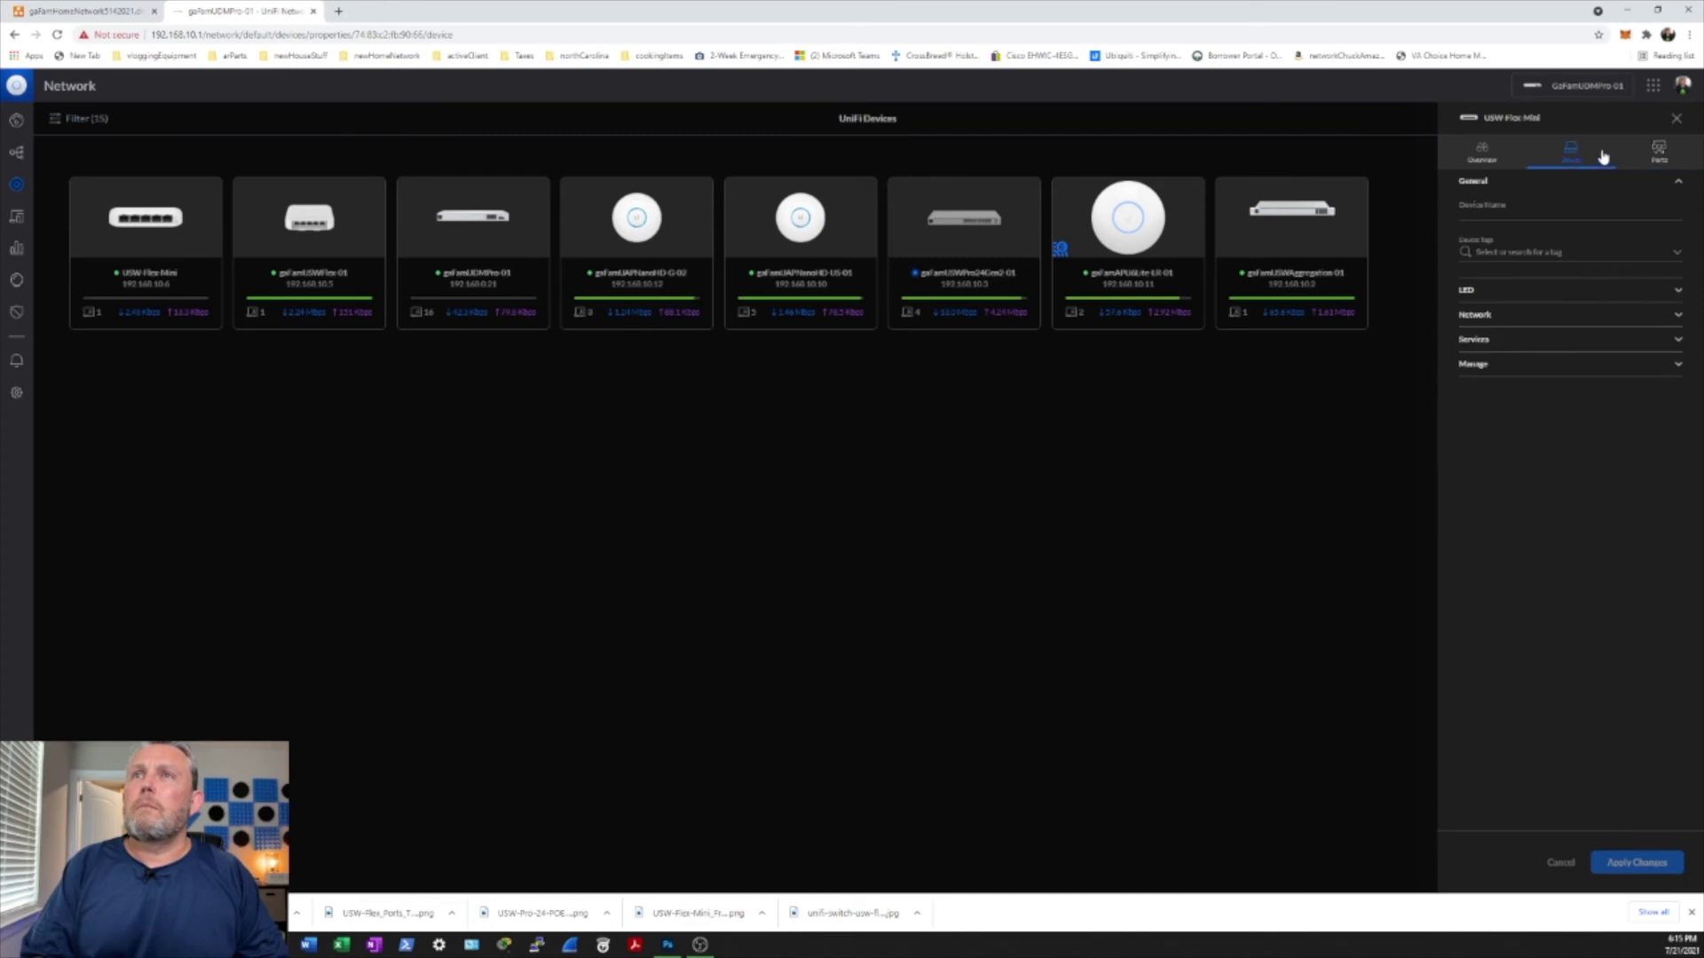
pyautogui.click(1661, 151)
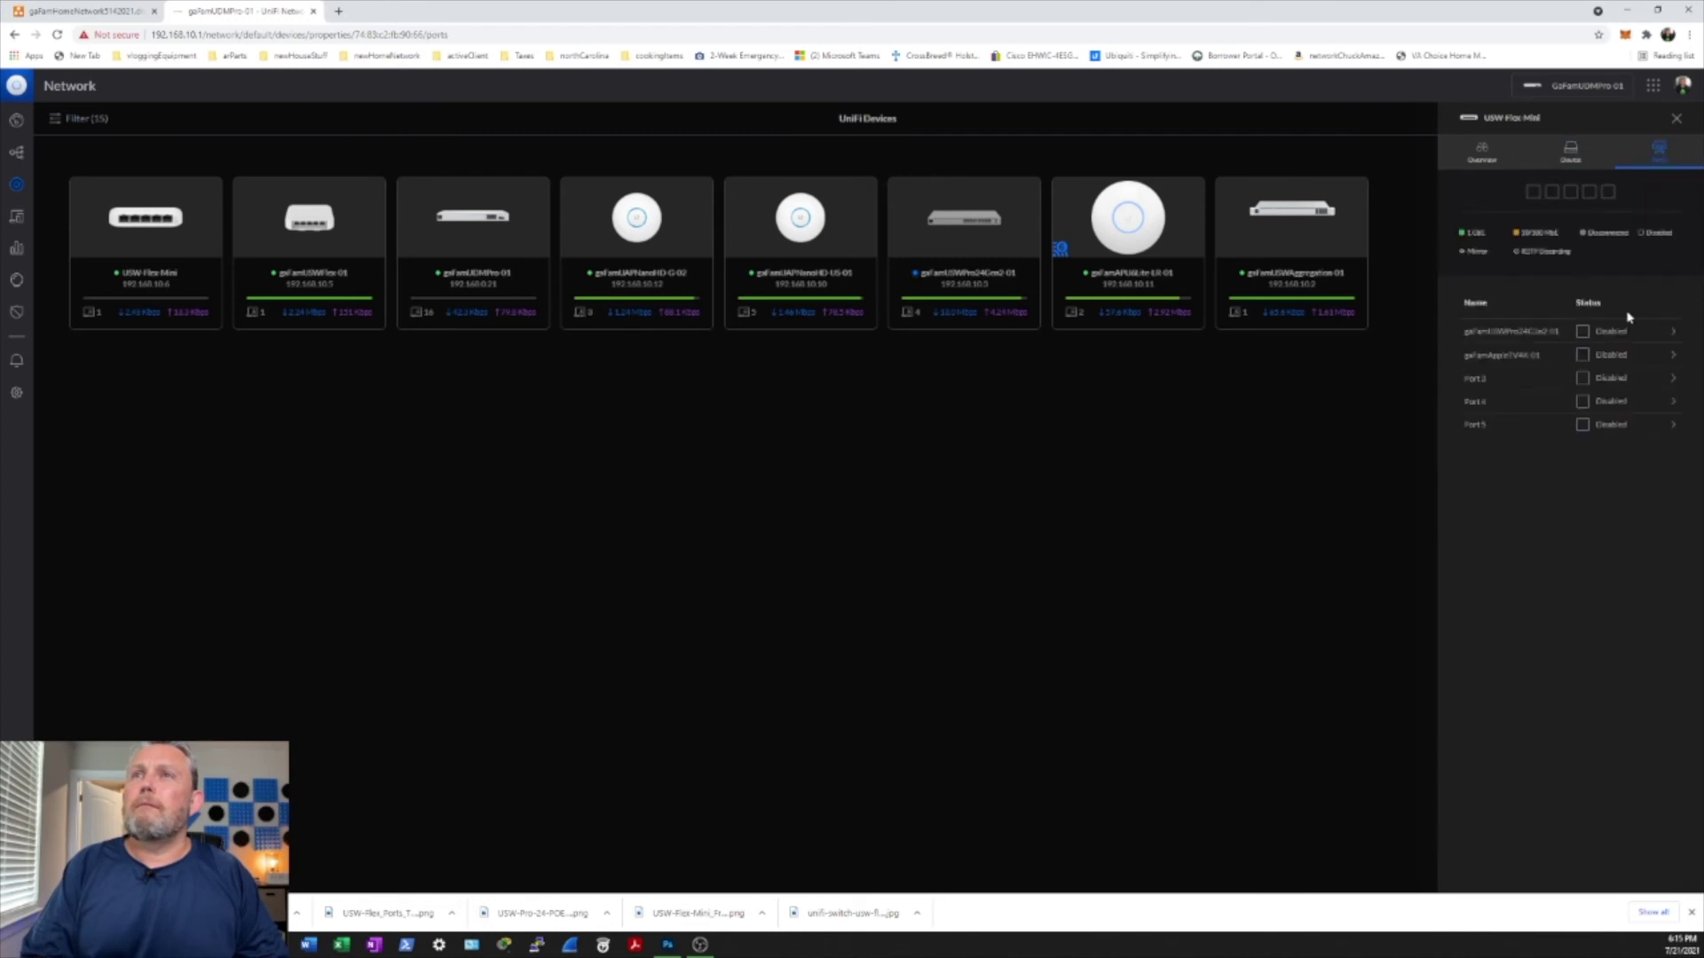
pyautogui.click(1623, 337)
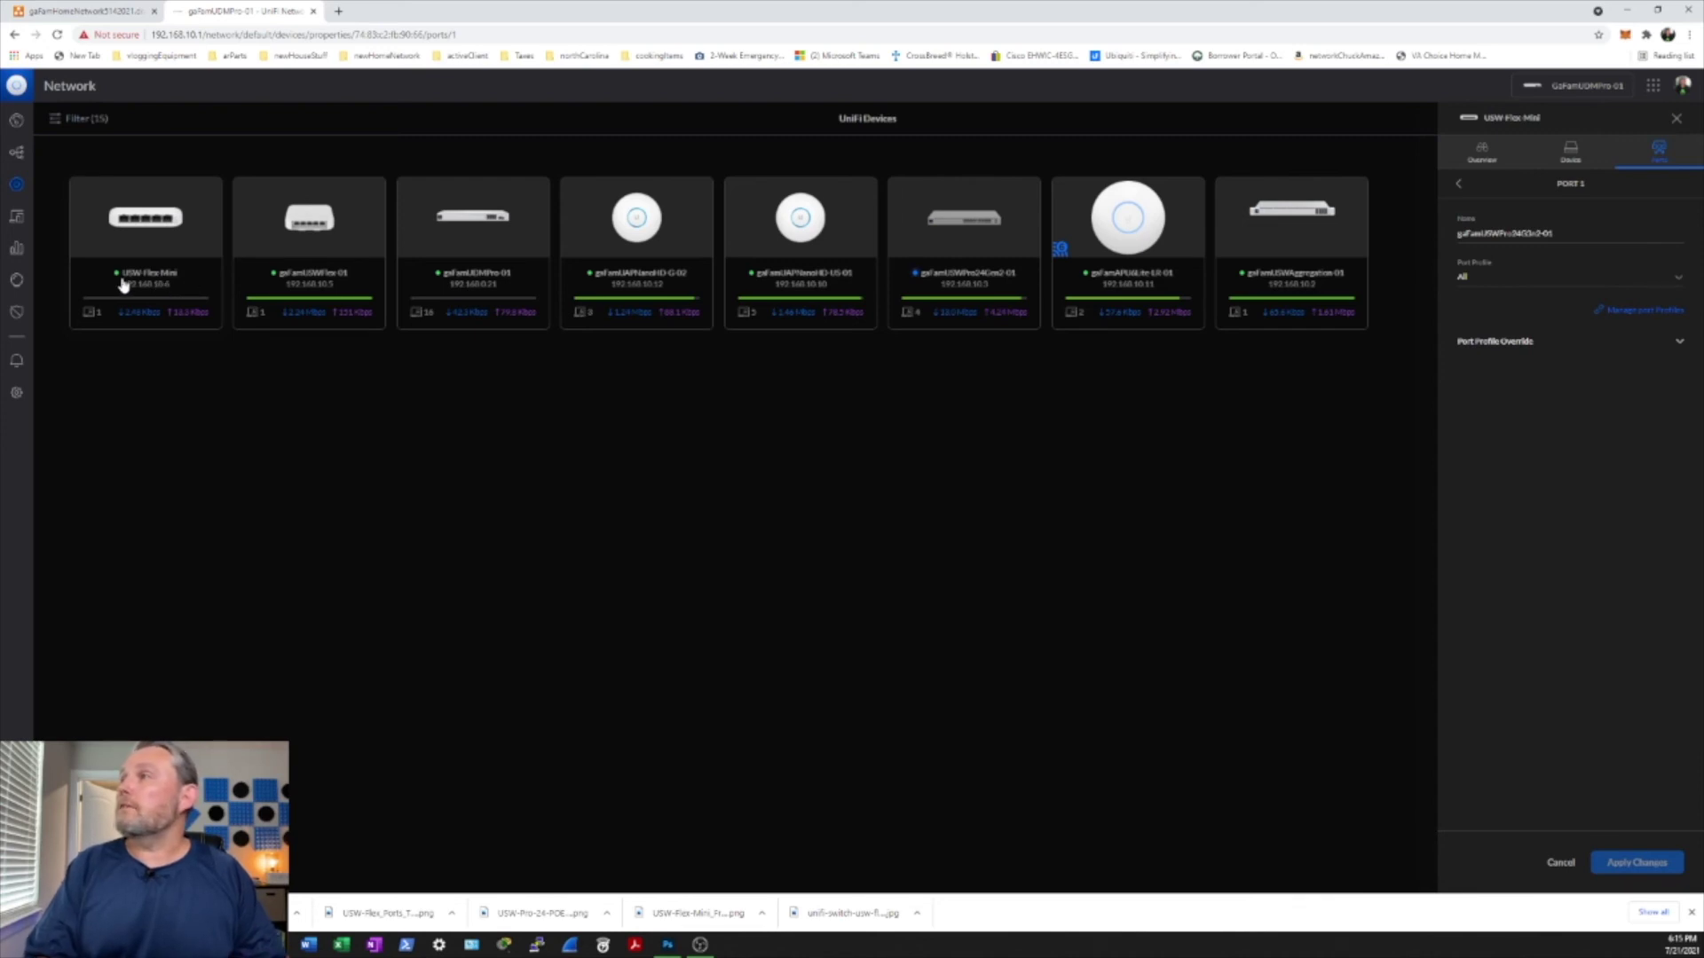
# Step: View the USW-Pro-24 switch overview, then head back to the USW-Flex-Mini overview
pyautogui.click(976, 271)
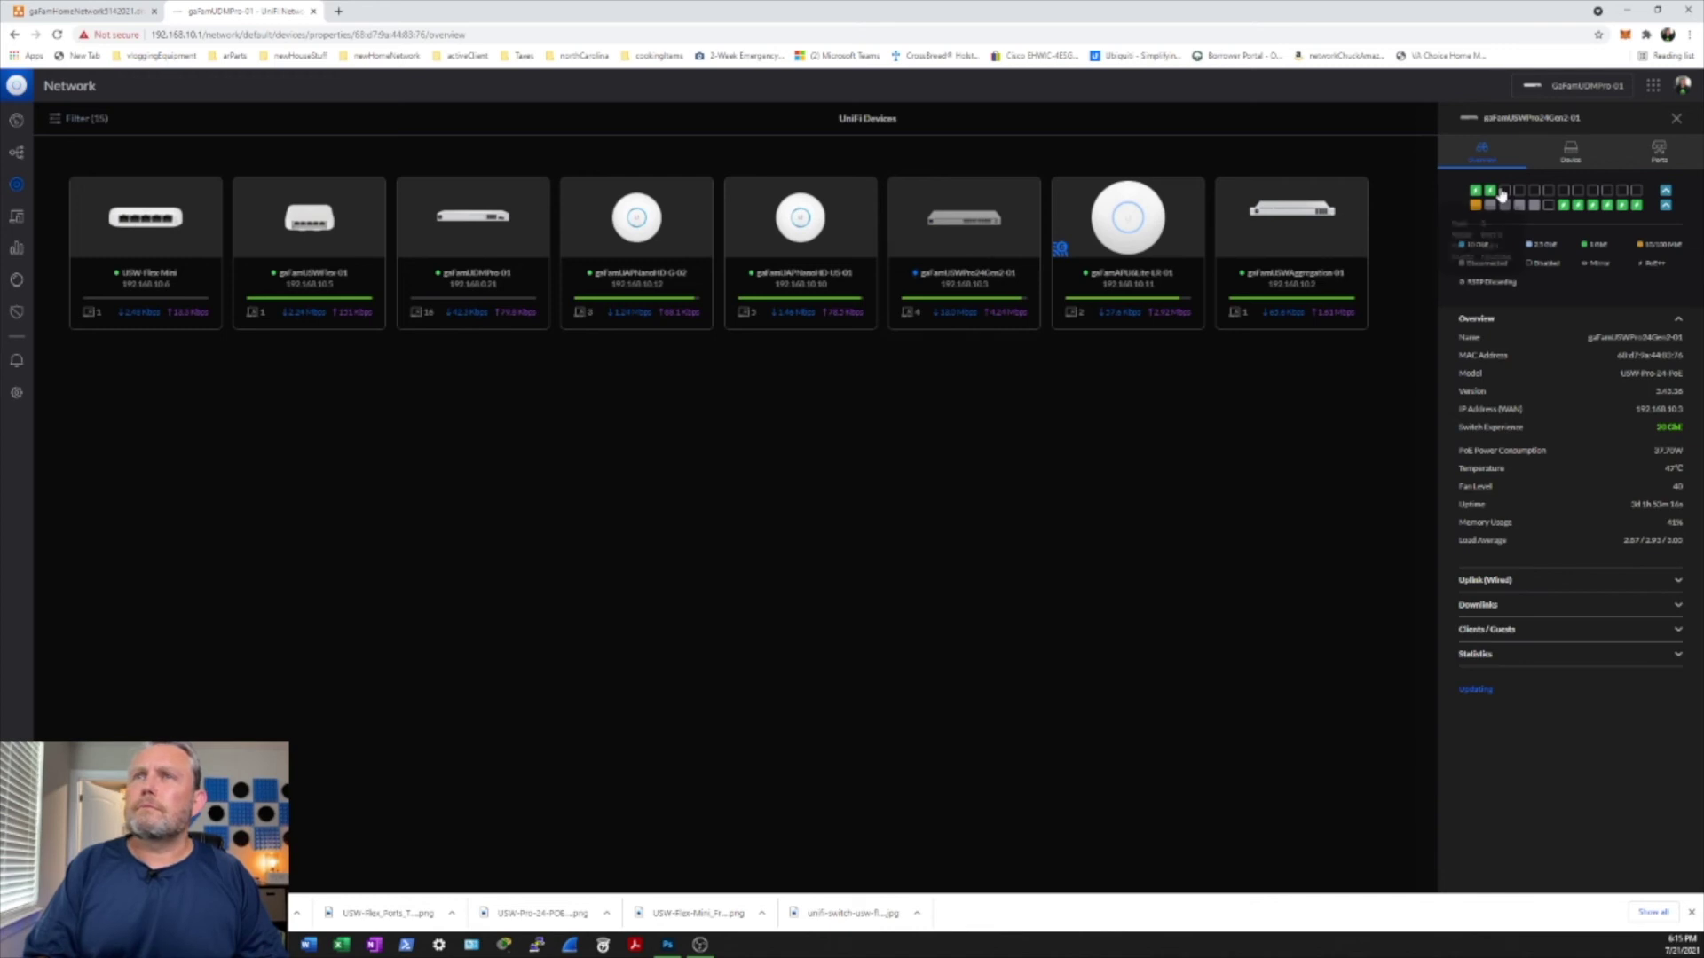
pyautogui.moveTo(1489, 195)
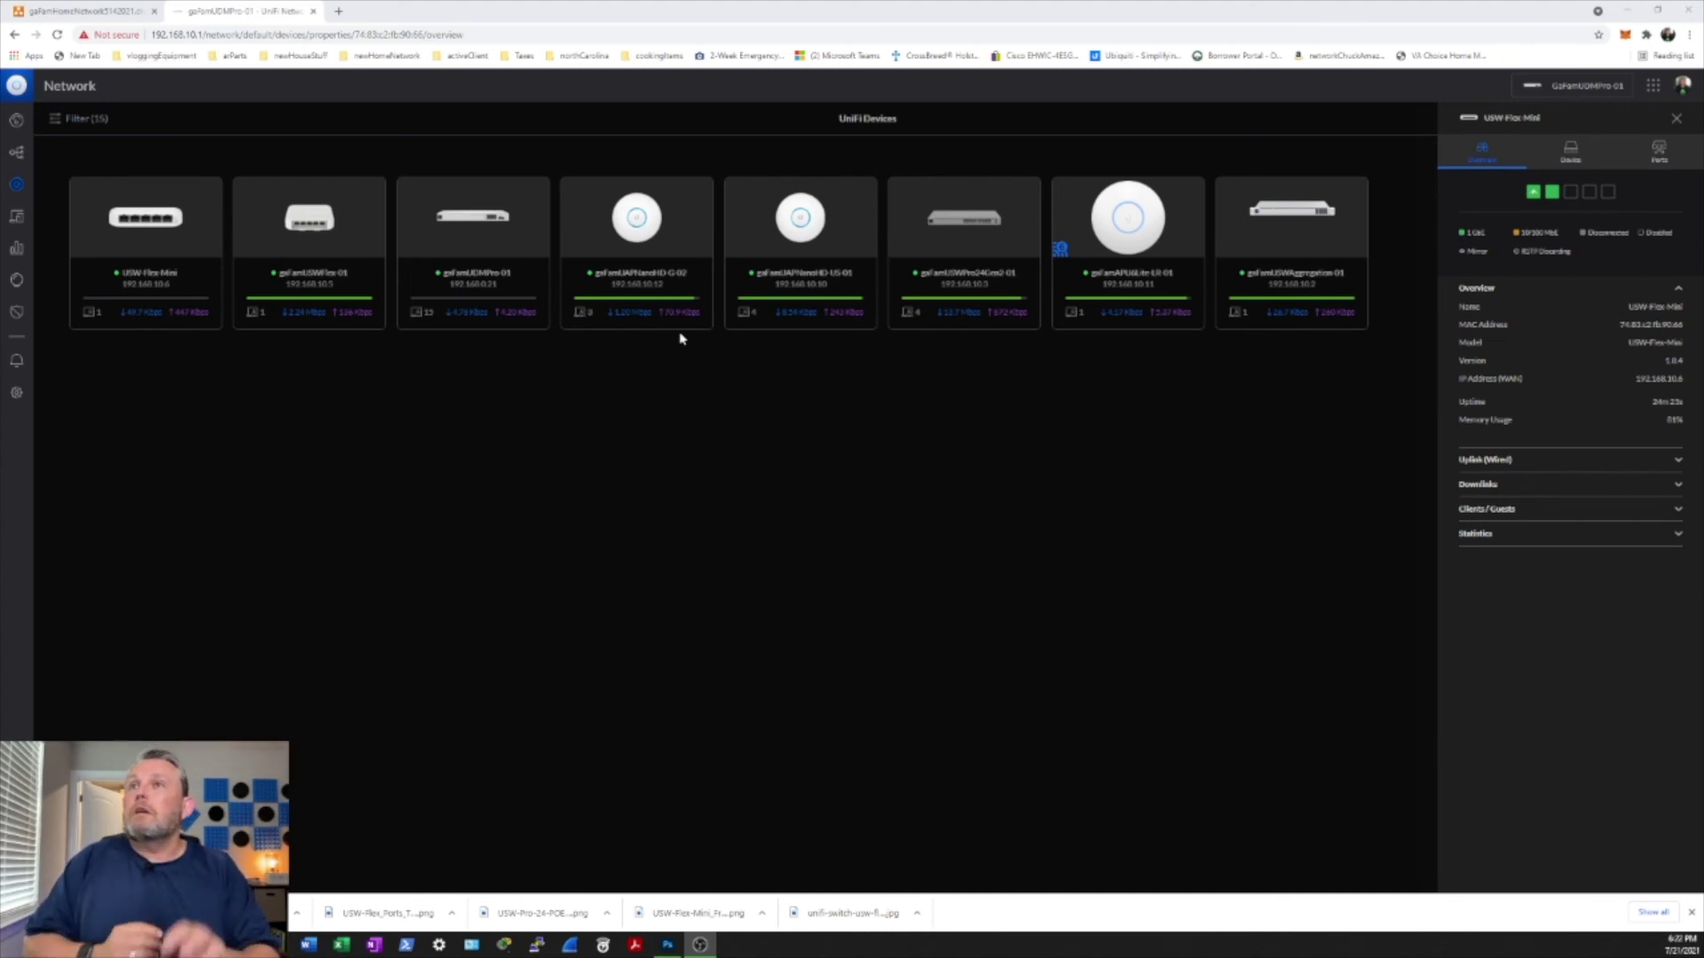
# Step: Open the Flex Mini's port list and confirm port 3 is Disabled, with ports 1–2 at 1 Gbps
pyautogui.moveTo(1538, 195)
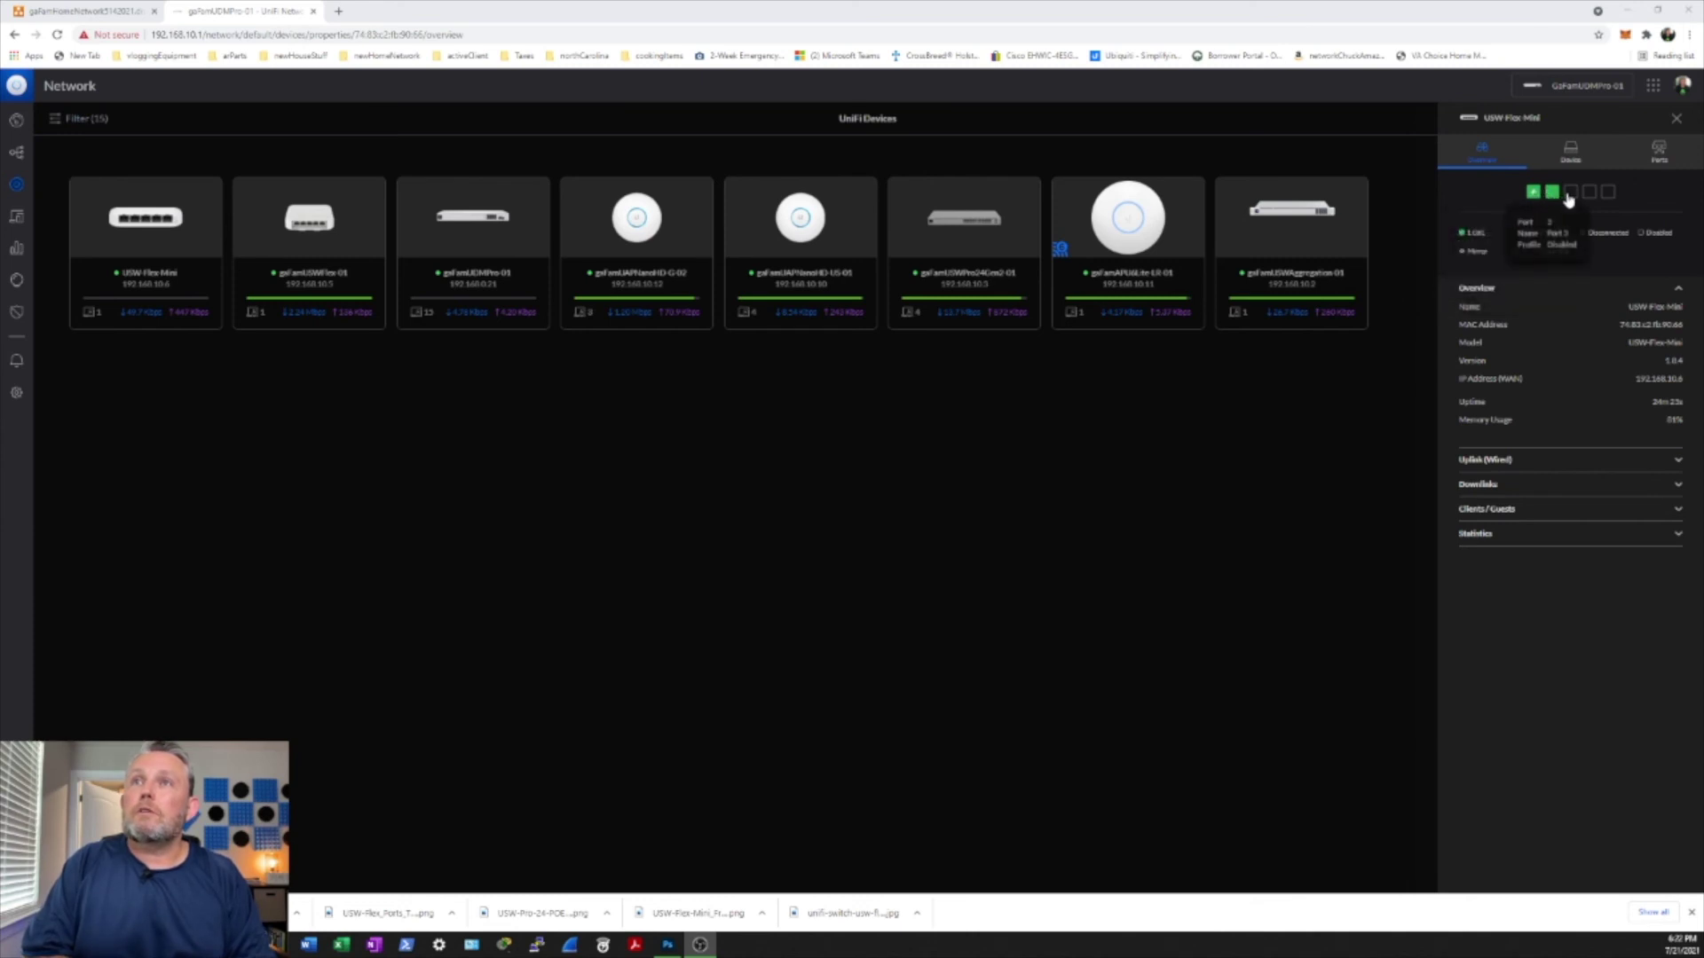
pyautogui.click(1571, 198)
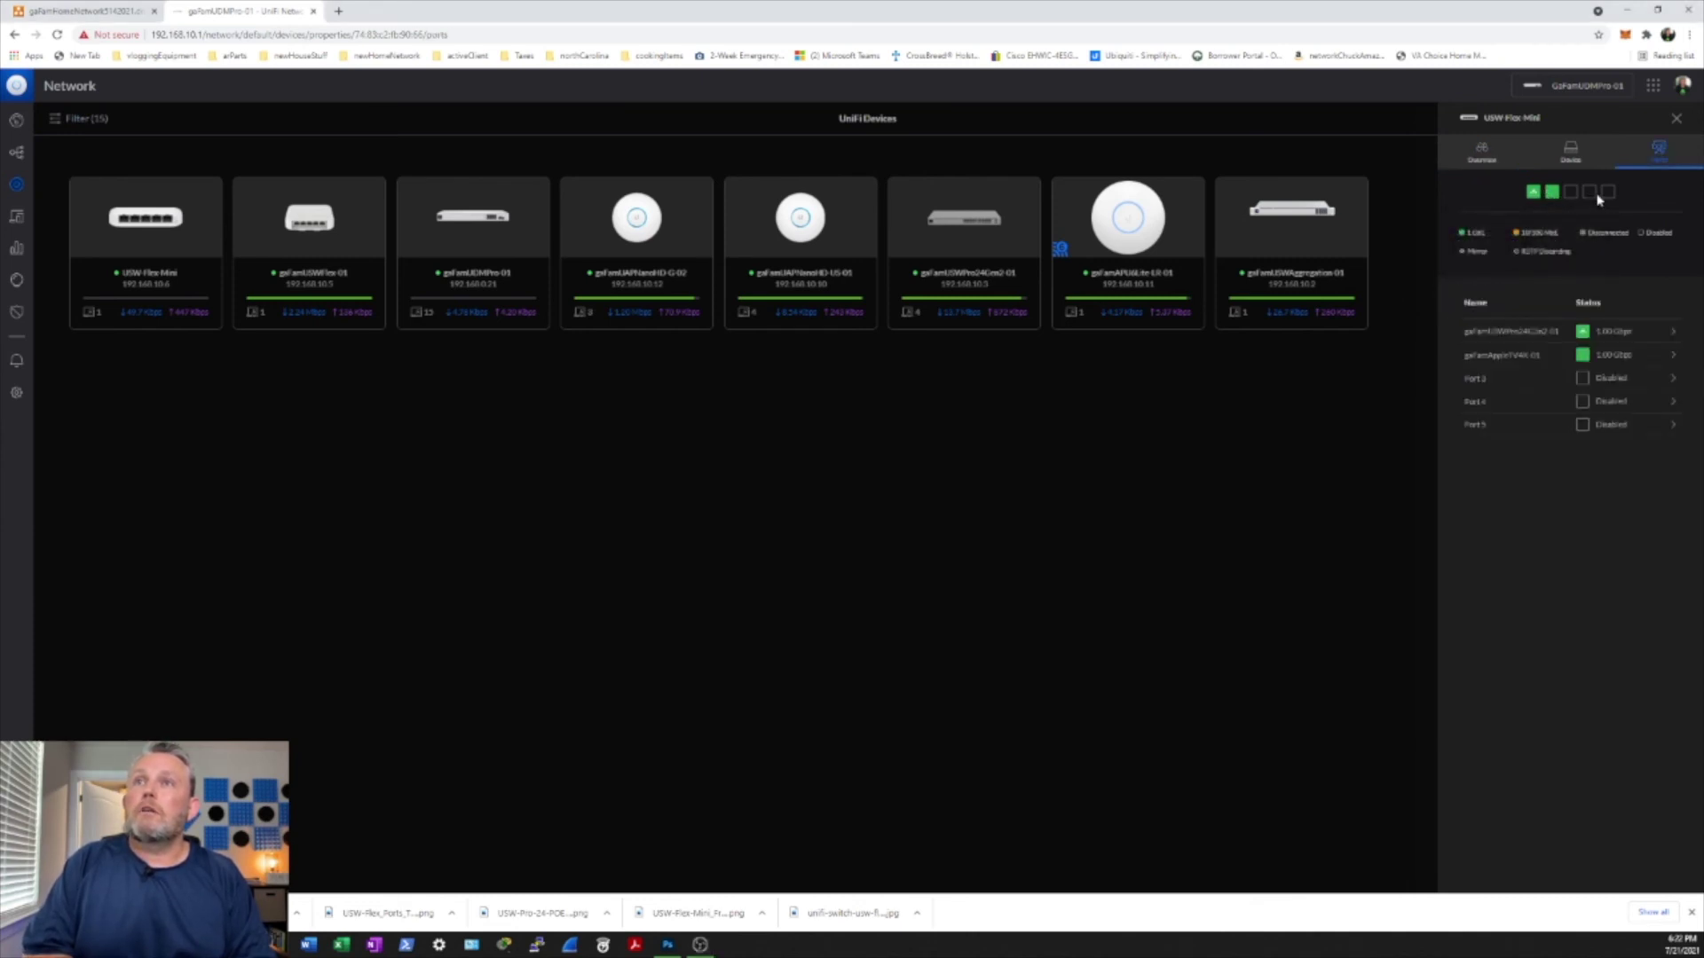
pyautogui.click(1662, 378)
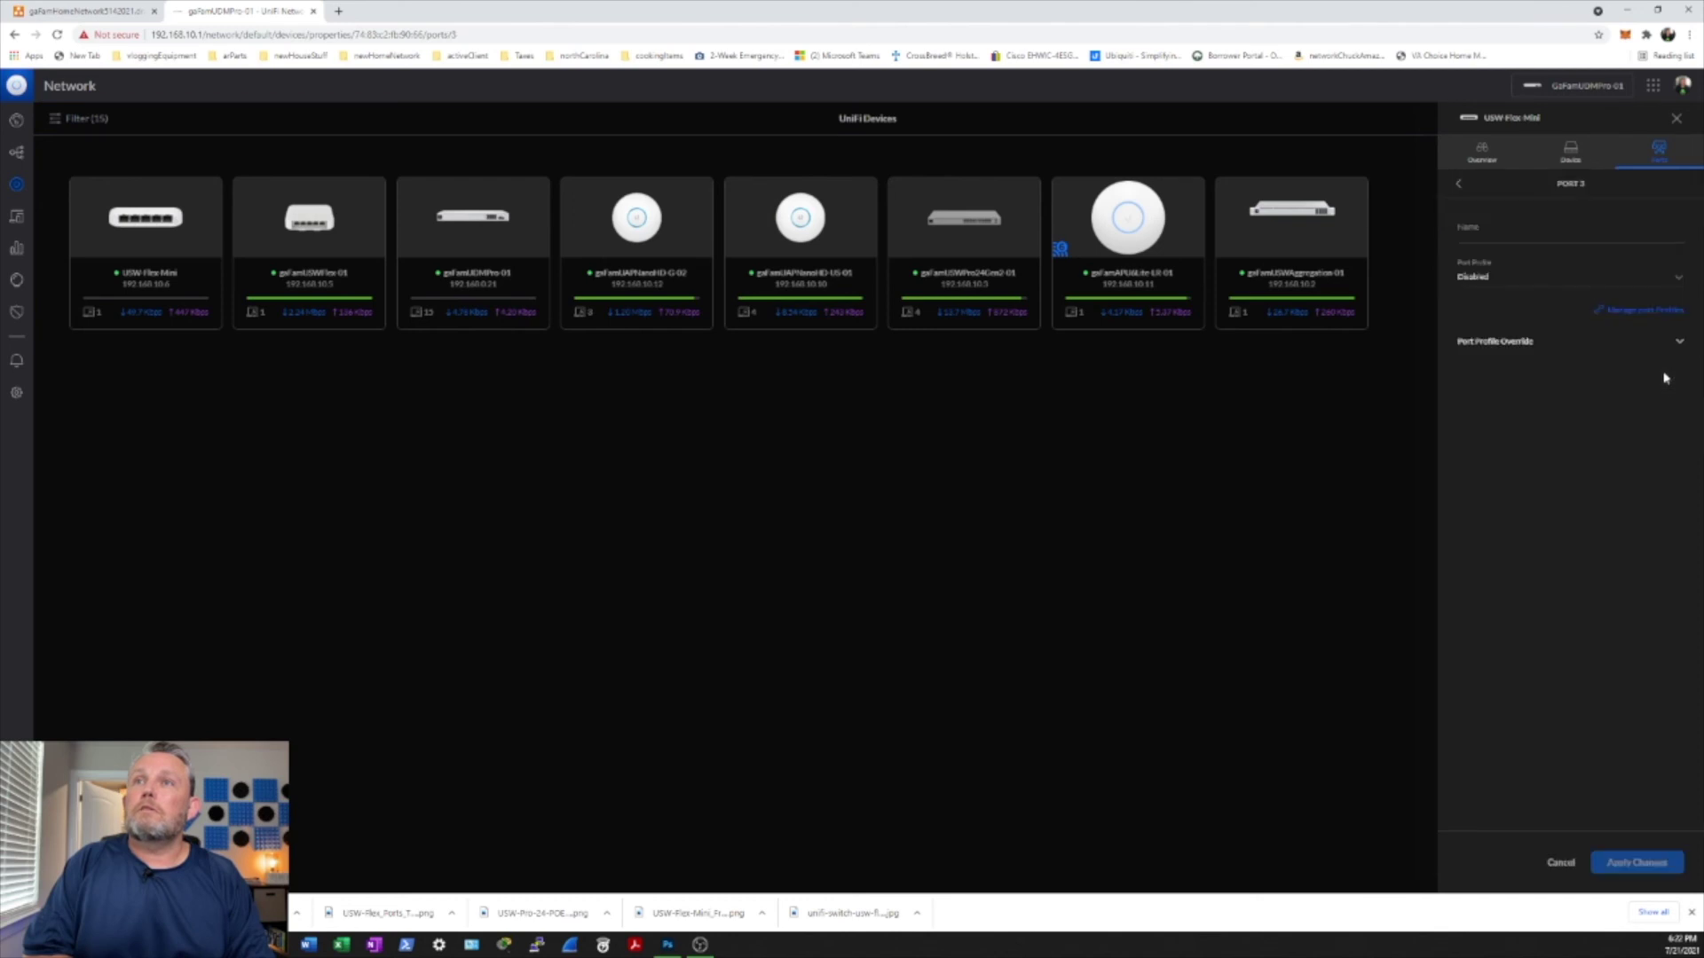
pyautogui.click(1460, 184)
pyautogui.moveTo(1557, 195)
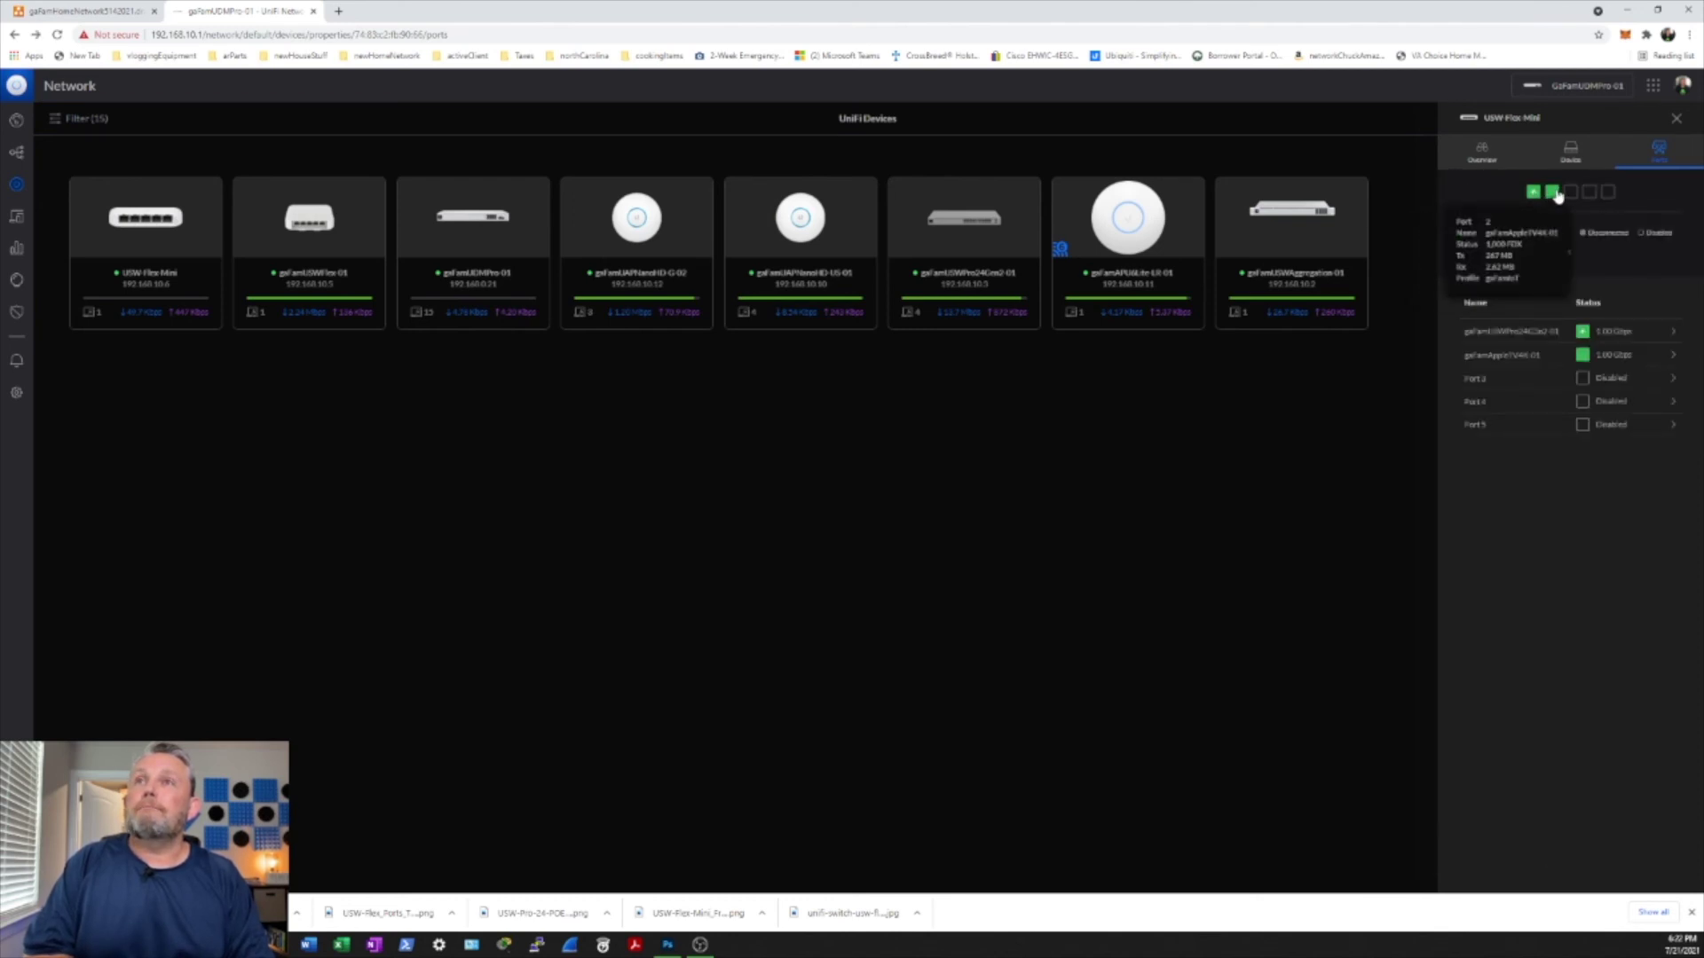